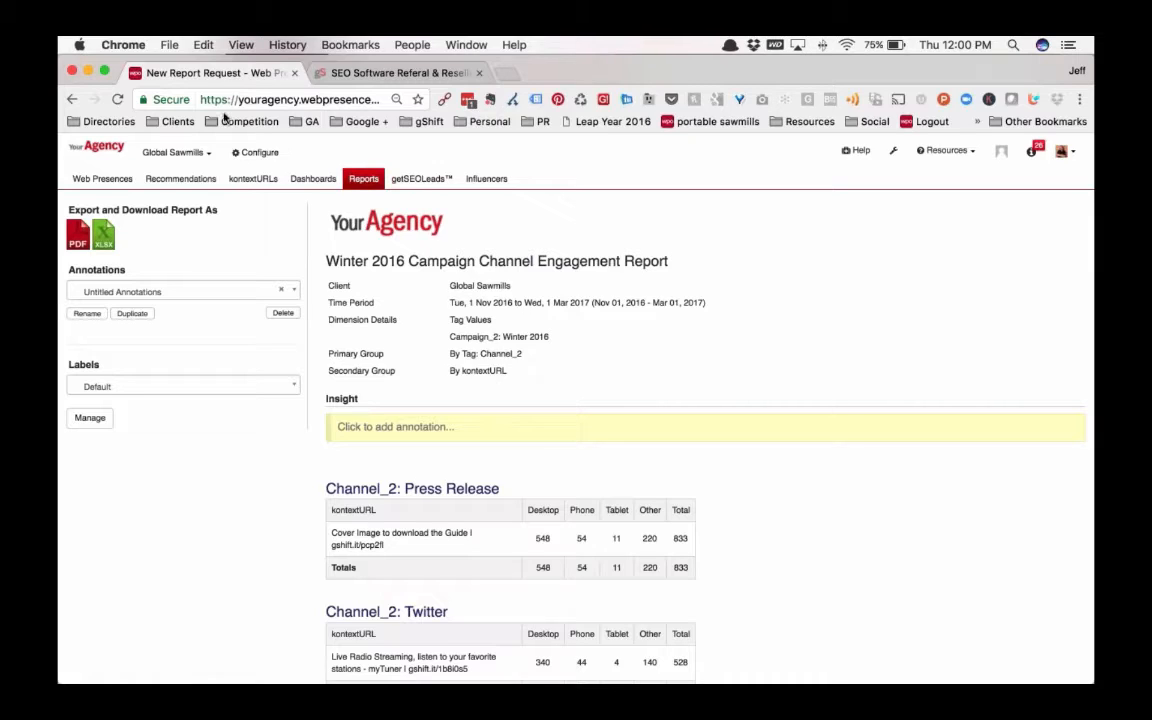
# Open the site audits of the Global Sawmills web presence and start a new site audit
pyautogui.click(165, 150)
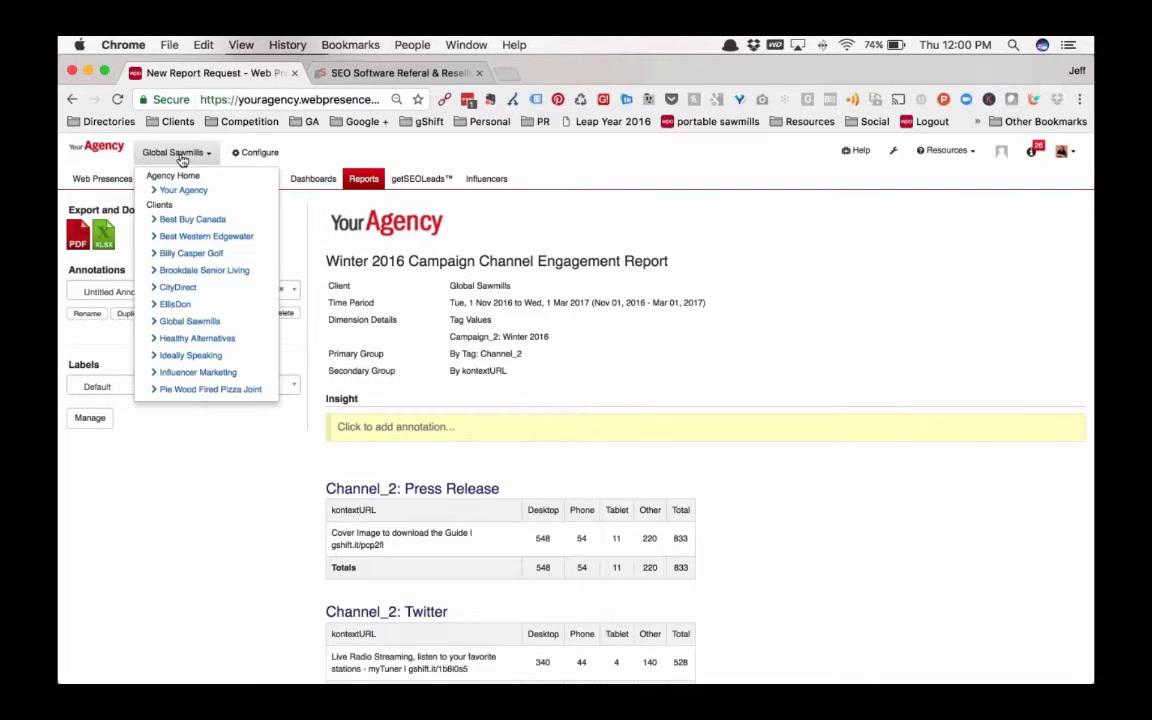
pyautogui.click(195, 337)
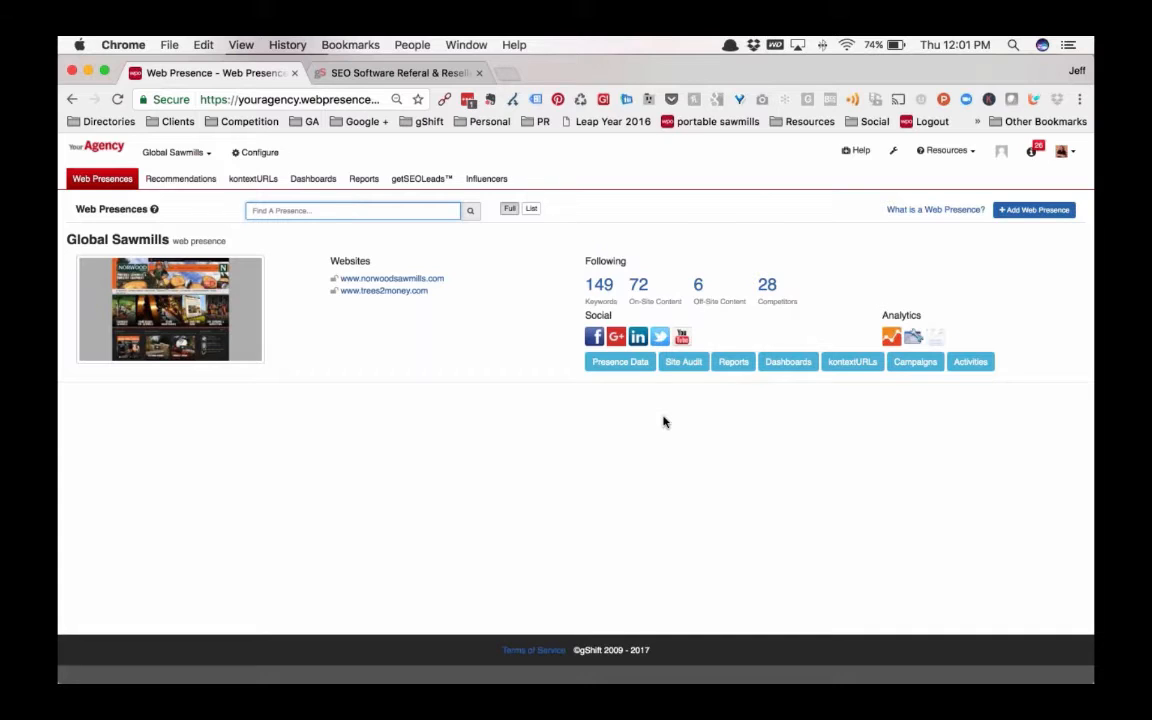
pyautogui.click(690, 365)
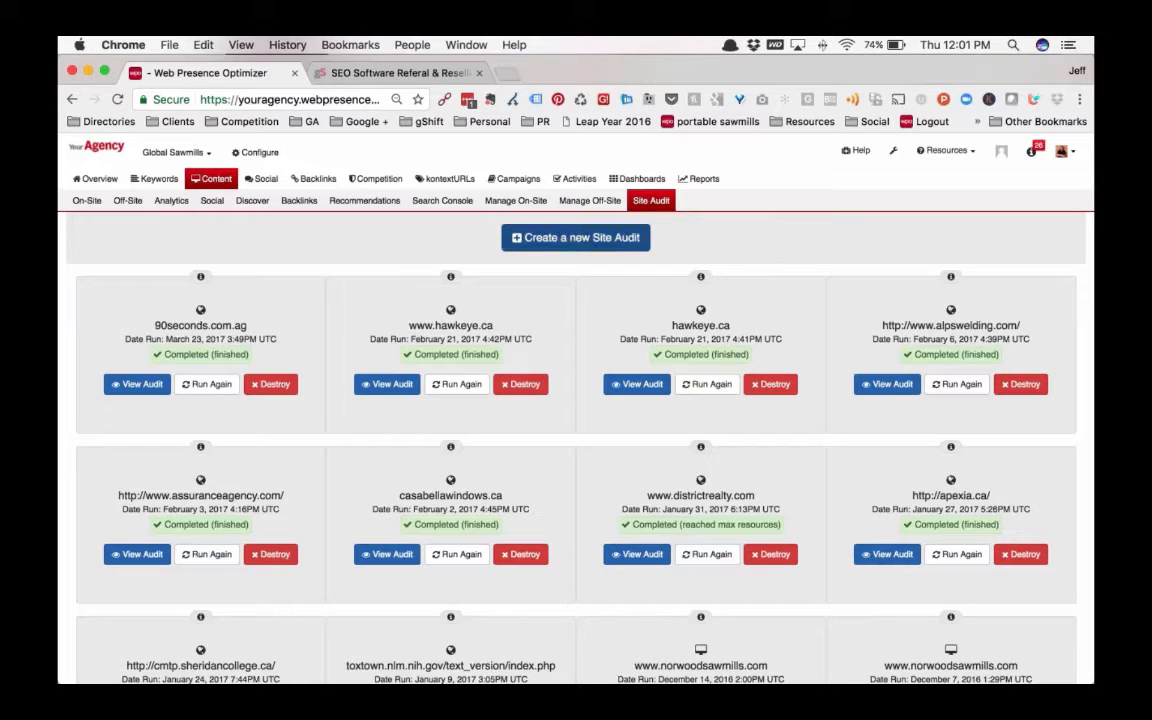
pyautogui.click(567, 240)
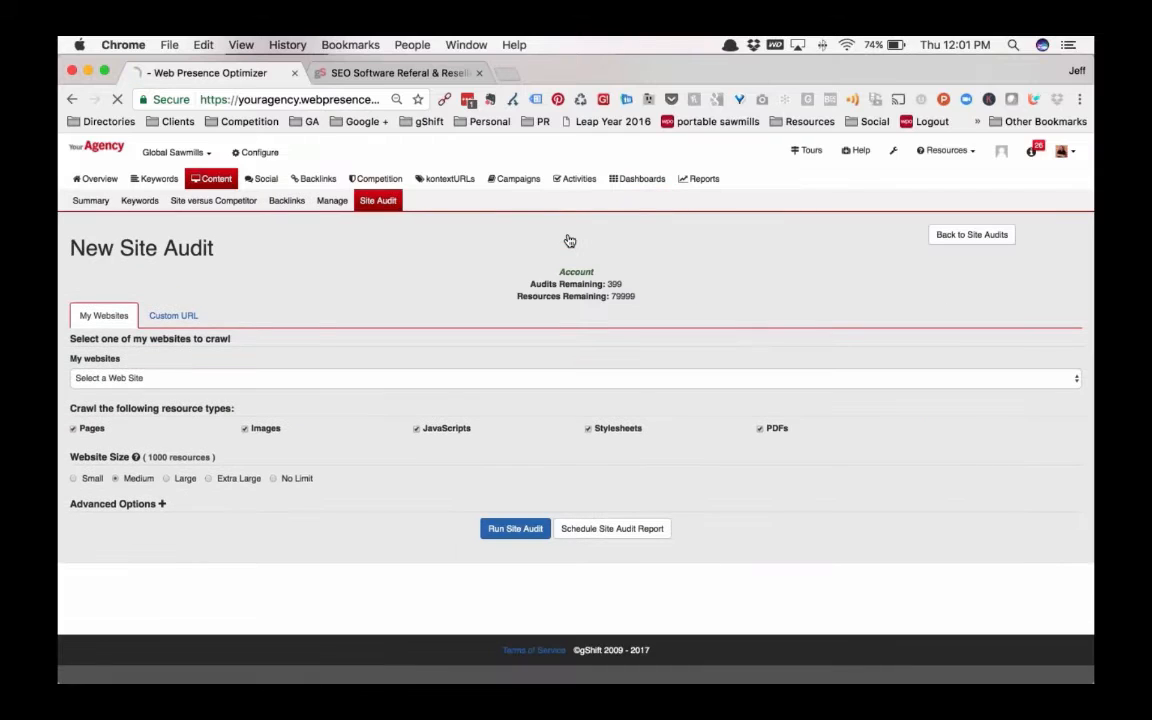
pyautogui.click(73, 479)
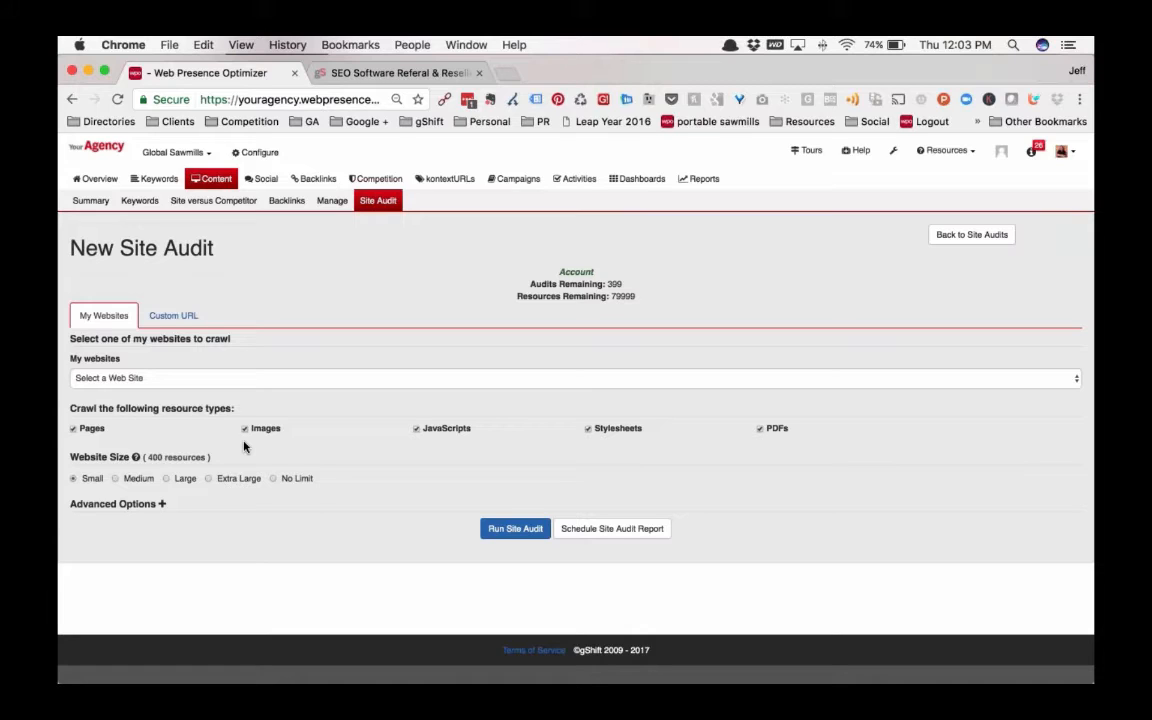
pyautogui.click(120, 380)
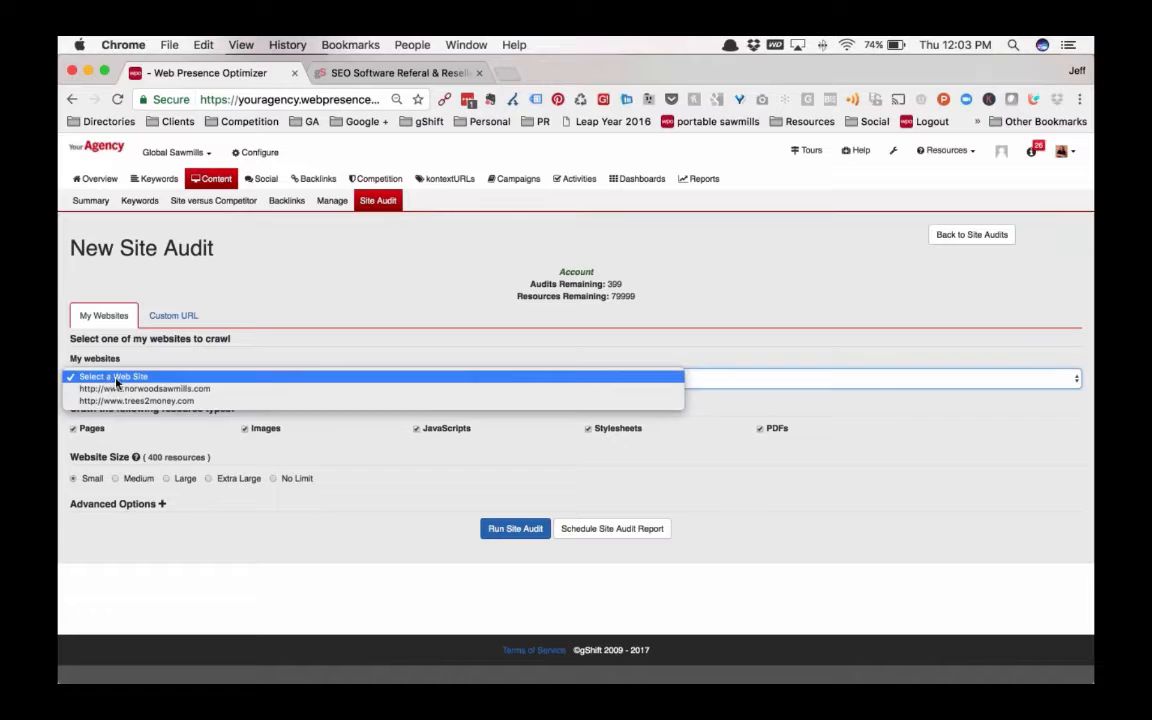
pyautogui.press('Escape')
pyautogui.click(182, 394)
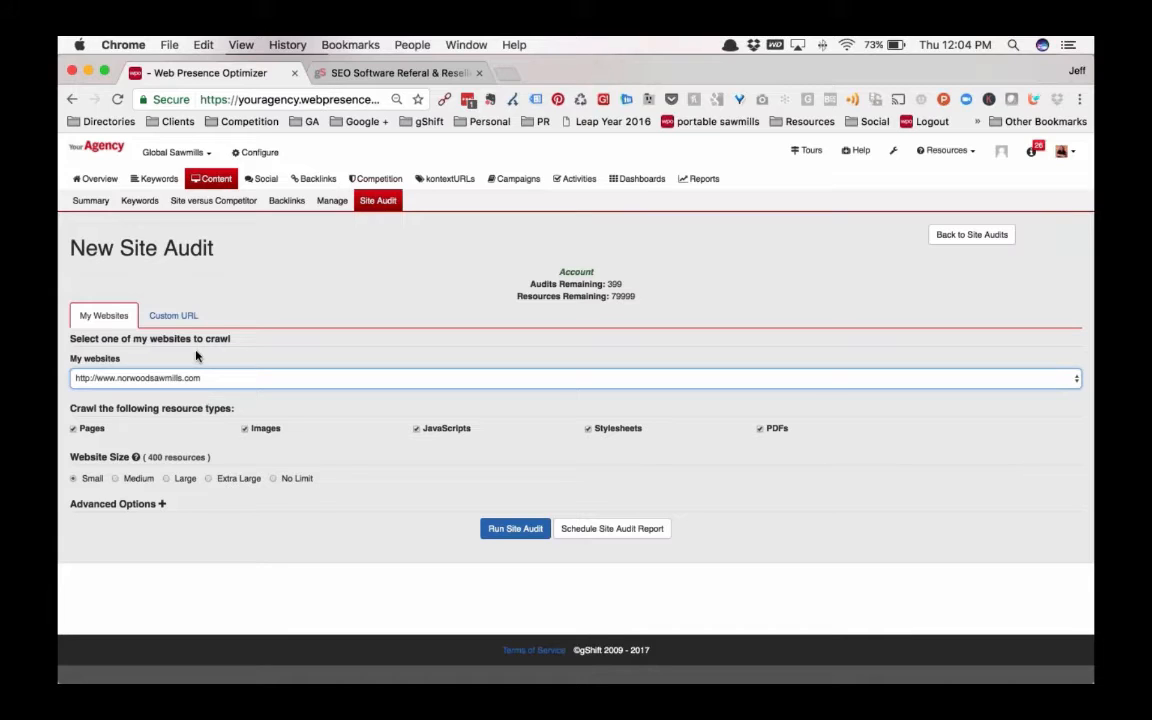
pyautogui.click(376, 203)
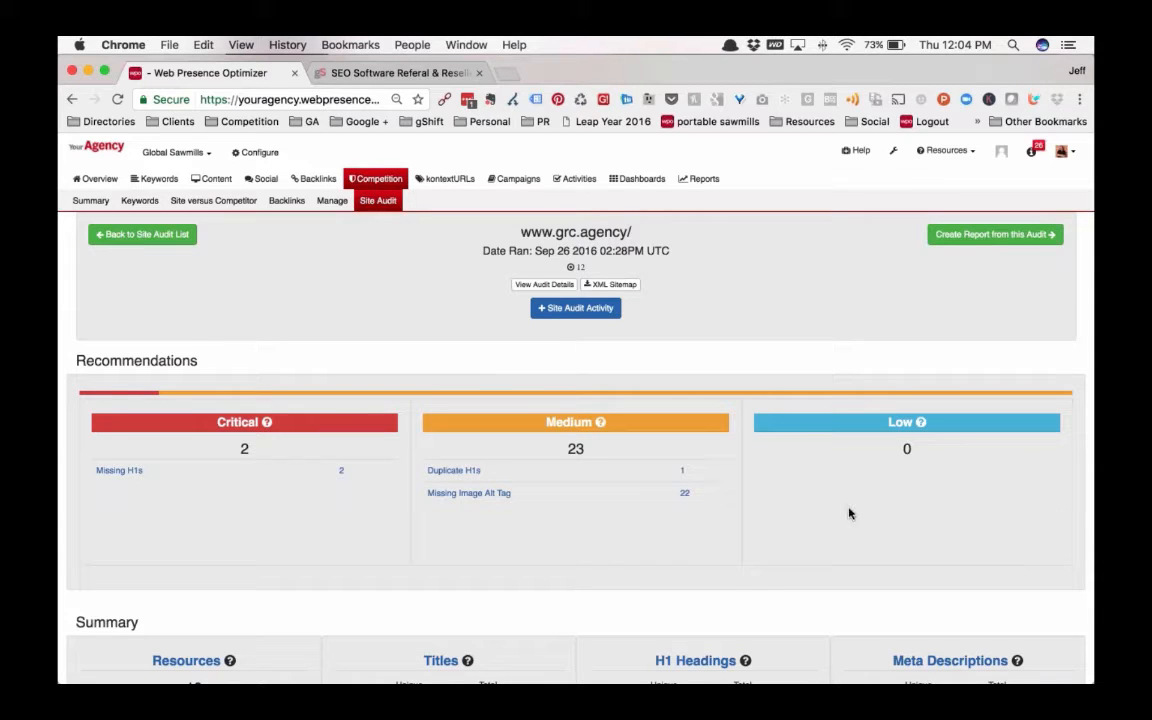
pyautogui.scroll(-5, 849, 513)
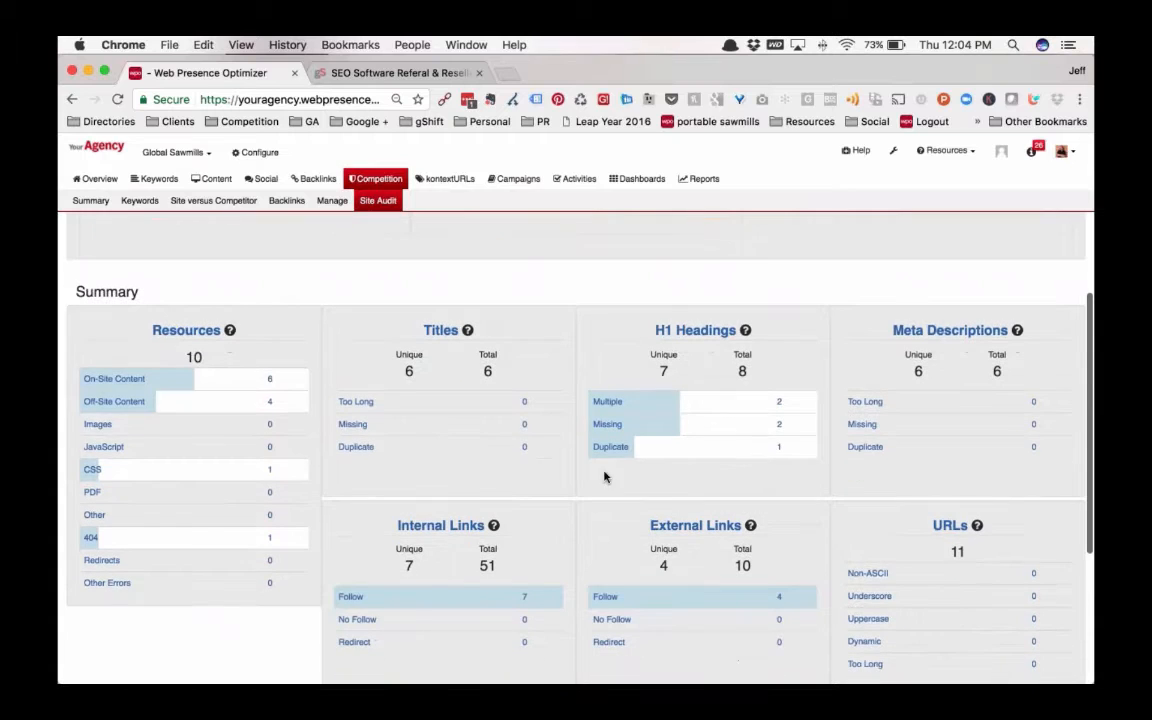
pyautogui.scroll(-2, 555, 478)
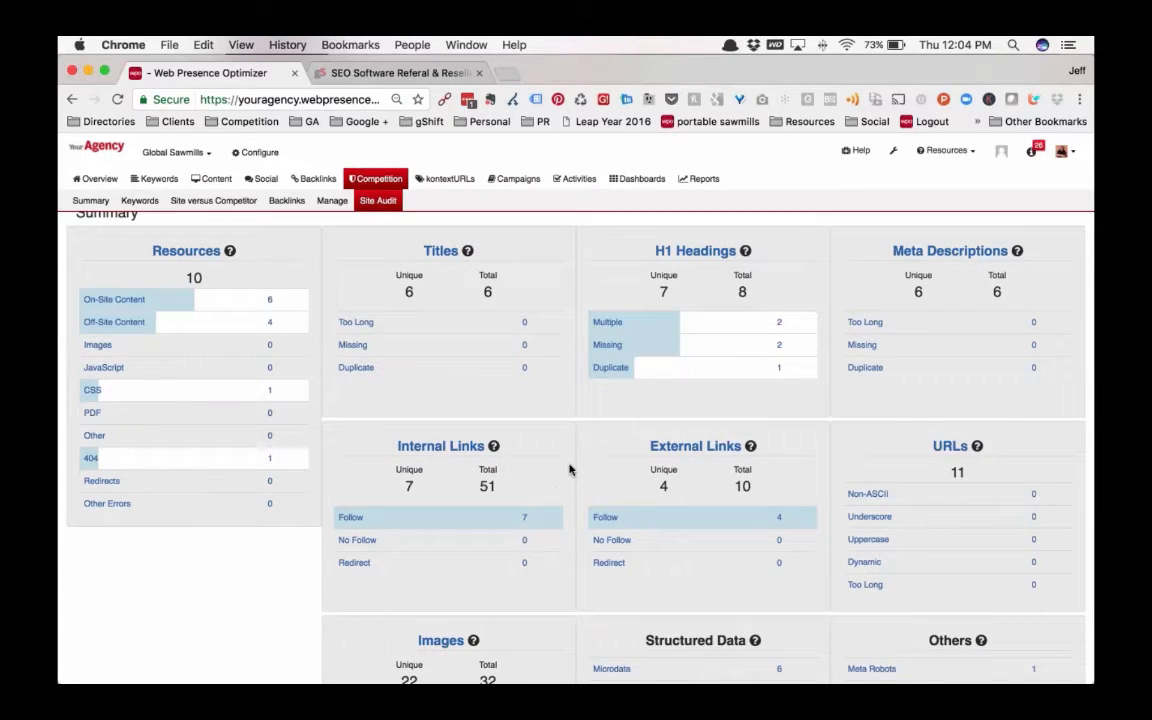
pyautogui.scroll(-3, 571, 560)
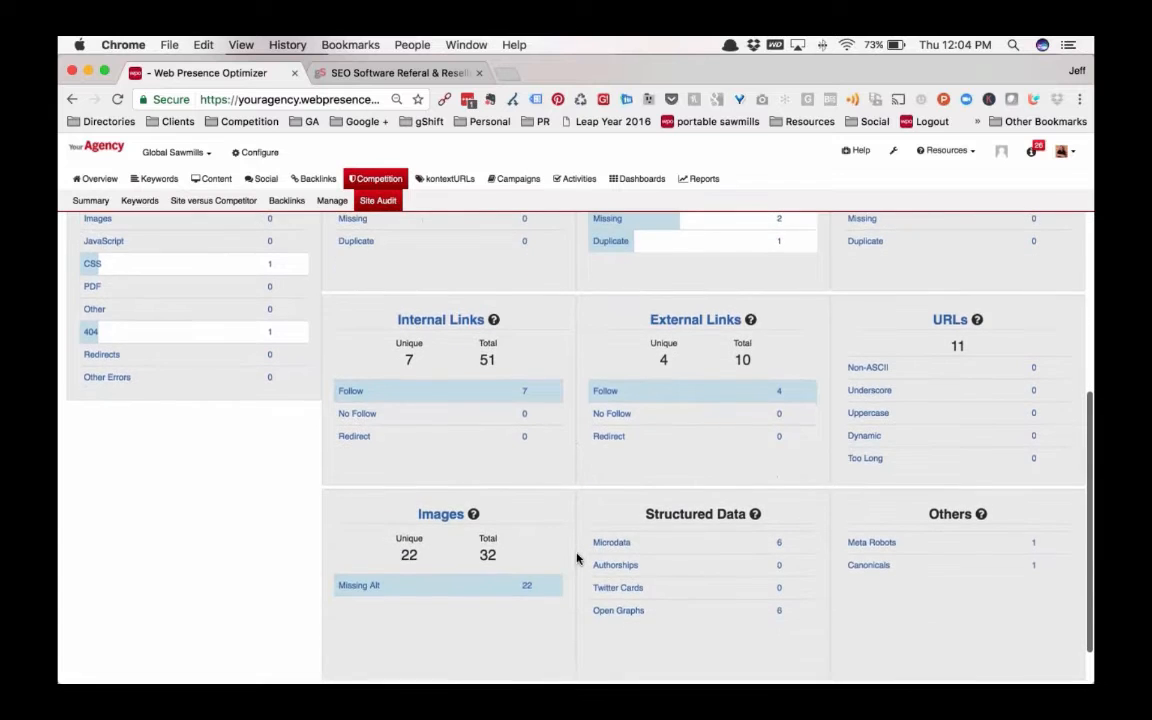
pyautogui.scroll(5, 576, 558)
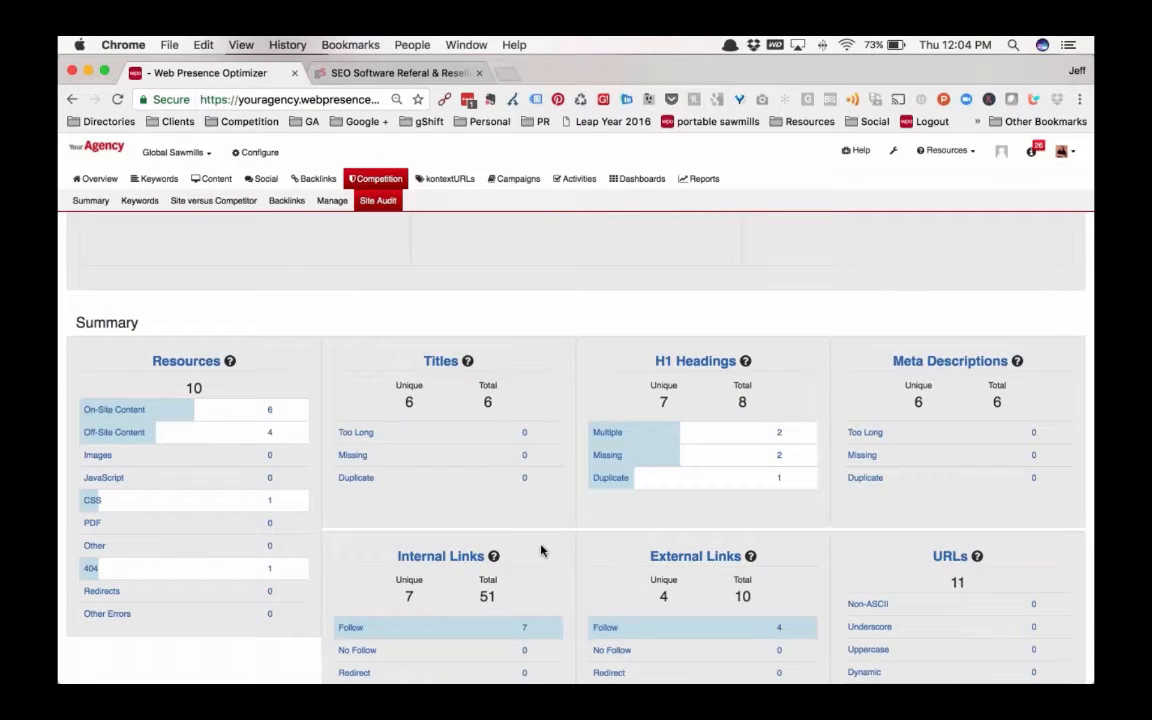
pyautogui.scroll(-3, 541, 550)
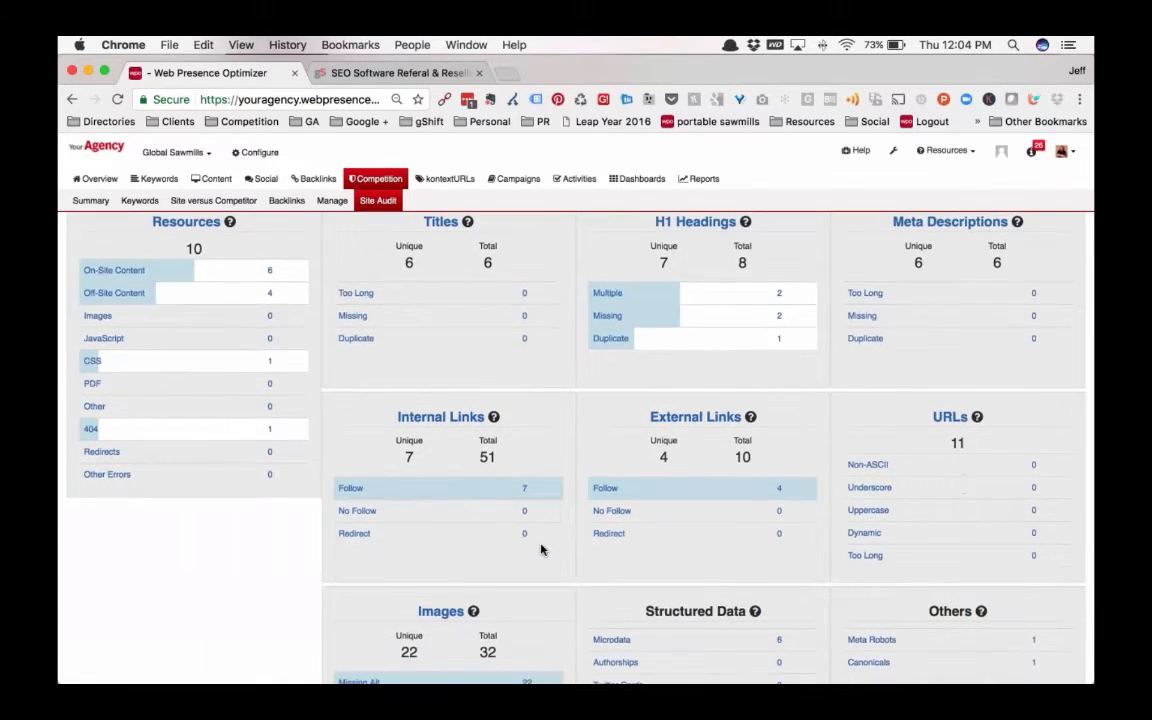
pyautogui.scroll(10, 658, 502)
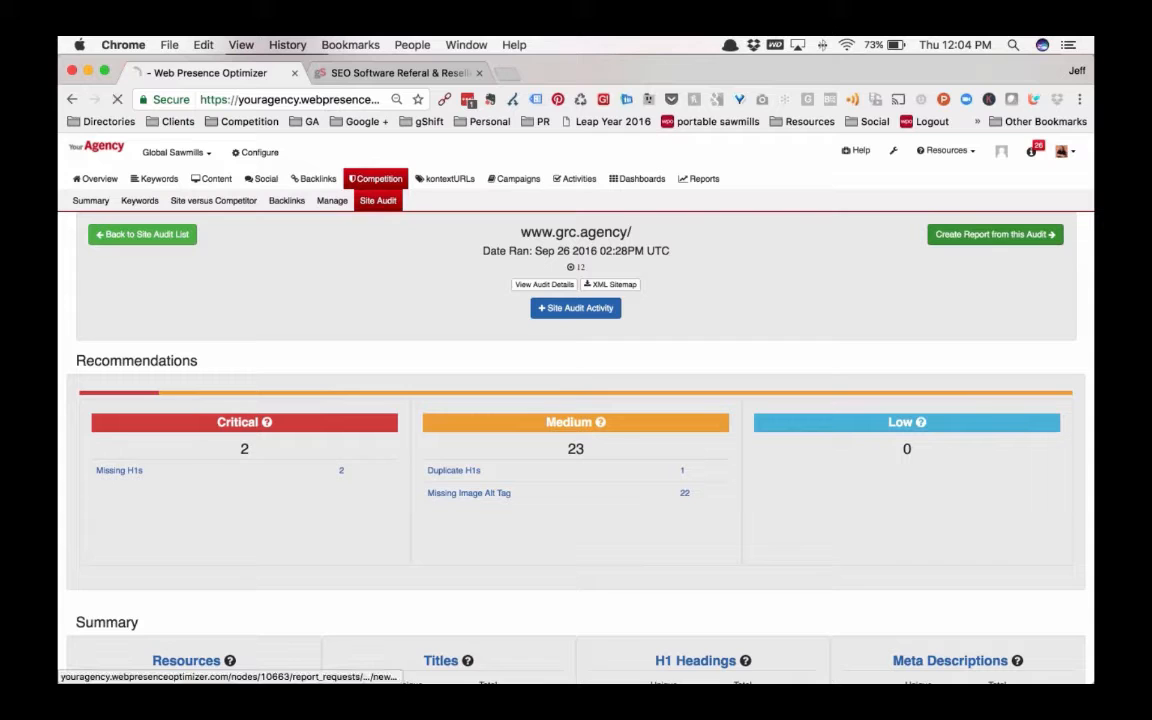
pyautogui.click(995, 234)
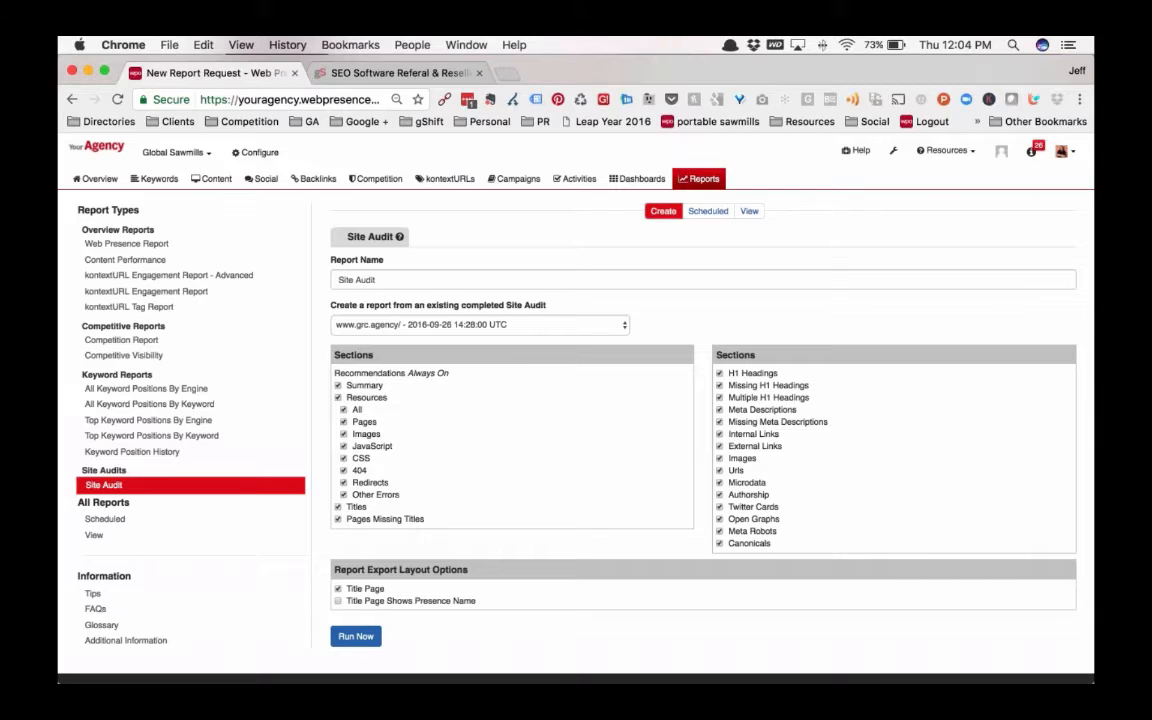
pyautogui.click(343, 458)
pyautogui.click(344, 446)
pyautogui.click(352, 396)
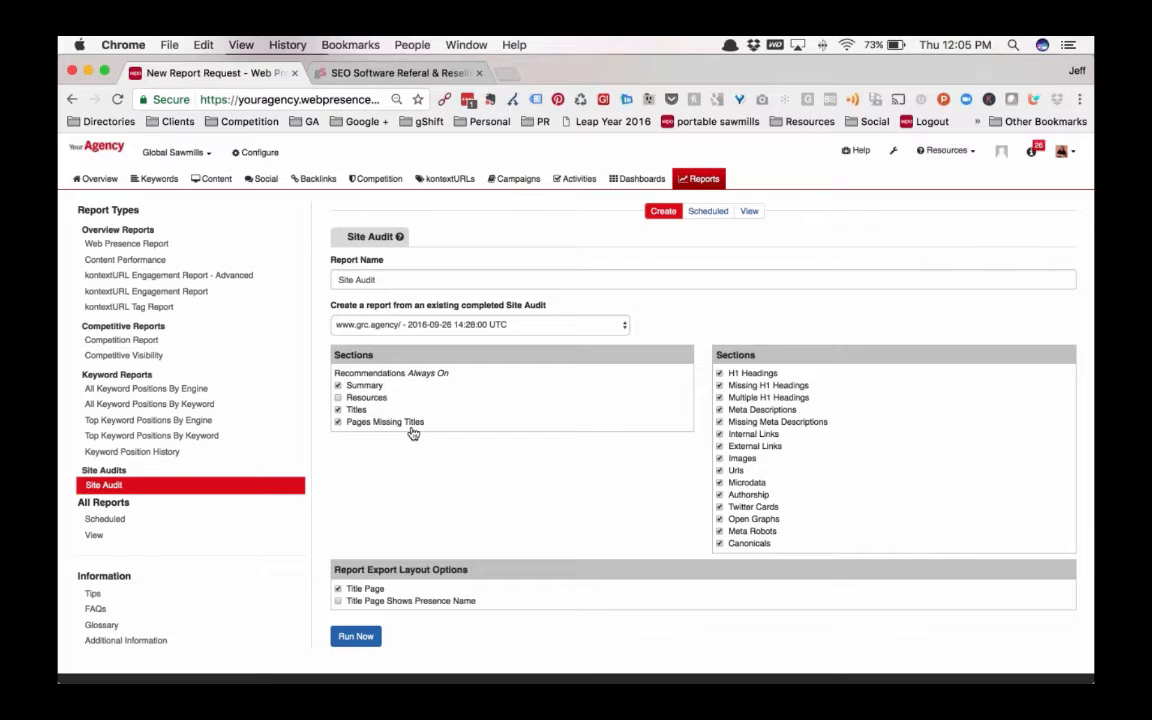
# Exclude the Internal Links, External Links, Images, Urls, Microdata, Authorship, Twitter Cards and Open Graphs sections from the report
pyautogui.click(719, 434)
pyautogui.click(719, 446)
pyautogui.click(719, 458)
pyautogui.click(719, 470)
pyautogui.click(719, 482)
pyautogui.click(719, 494)
pyautogui.click(719, 507)
pyautogui.click(719, 519)
pyautogui.click(752, 213)
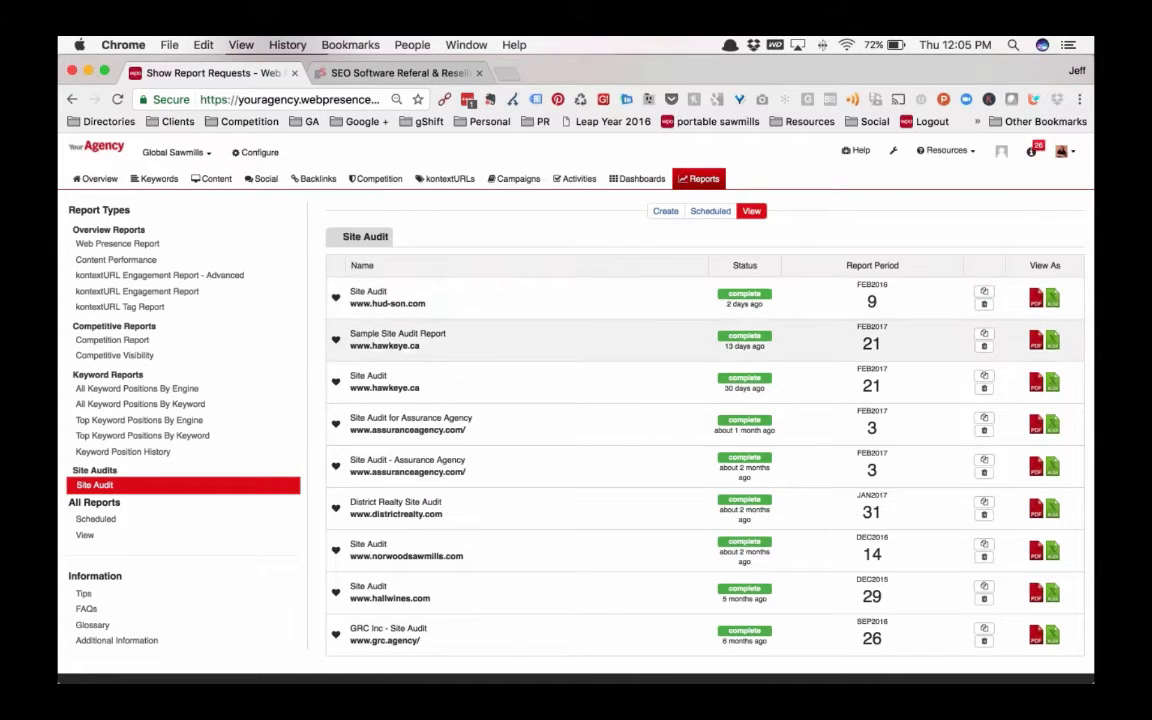
pyautogui.click(1036, 298)
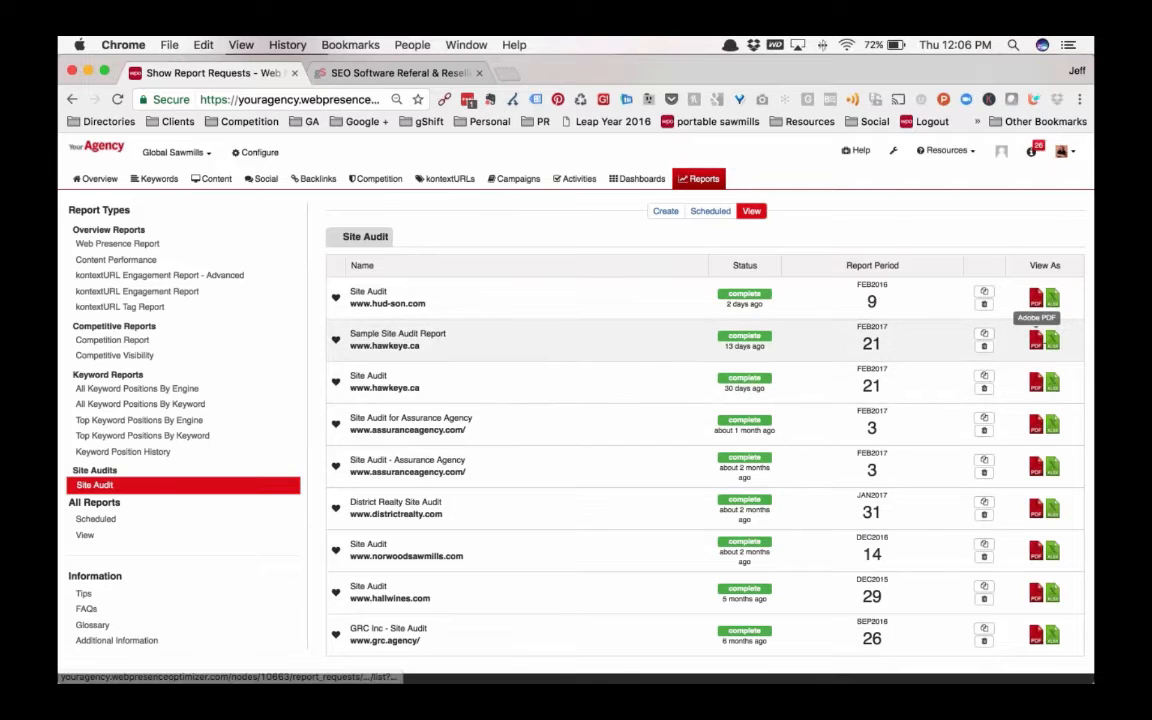
pyautogui.click(1036, 298)
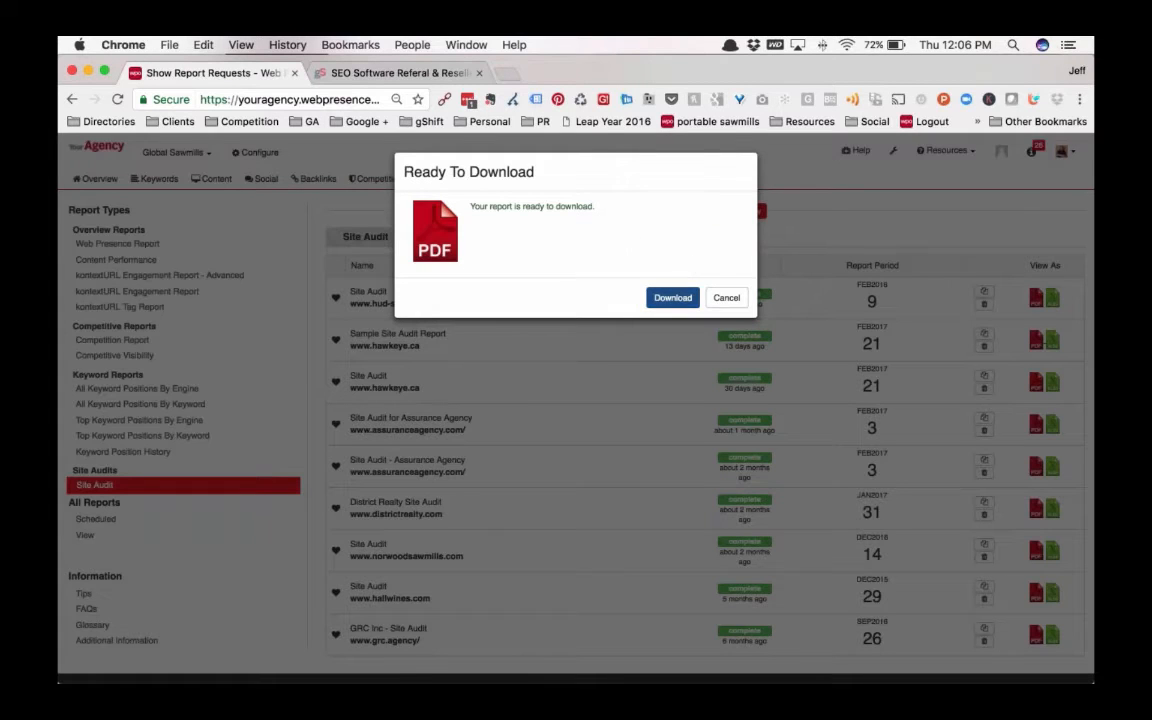
pyautogui.click(672, 297)
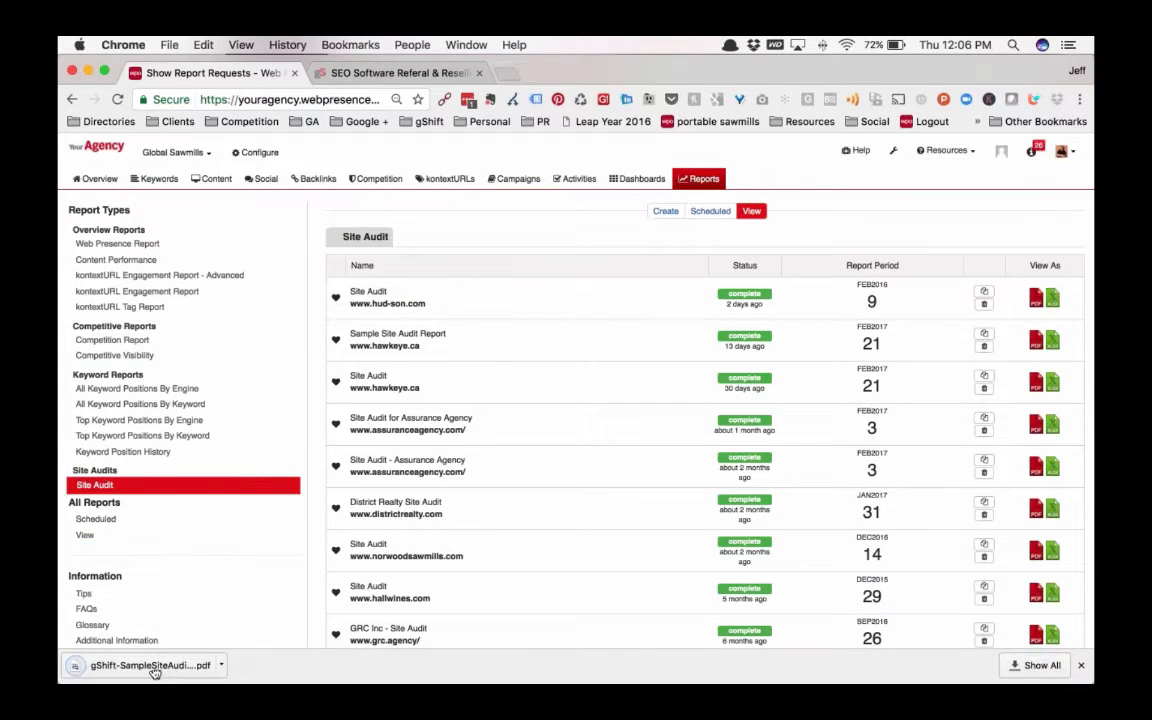
pyautogui.click(150, 665)
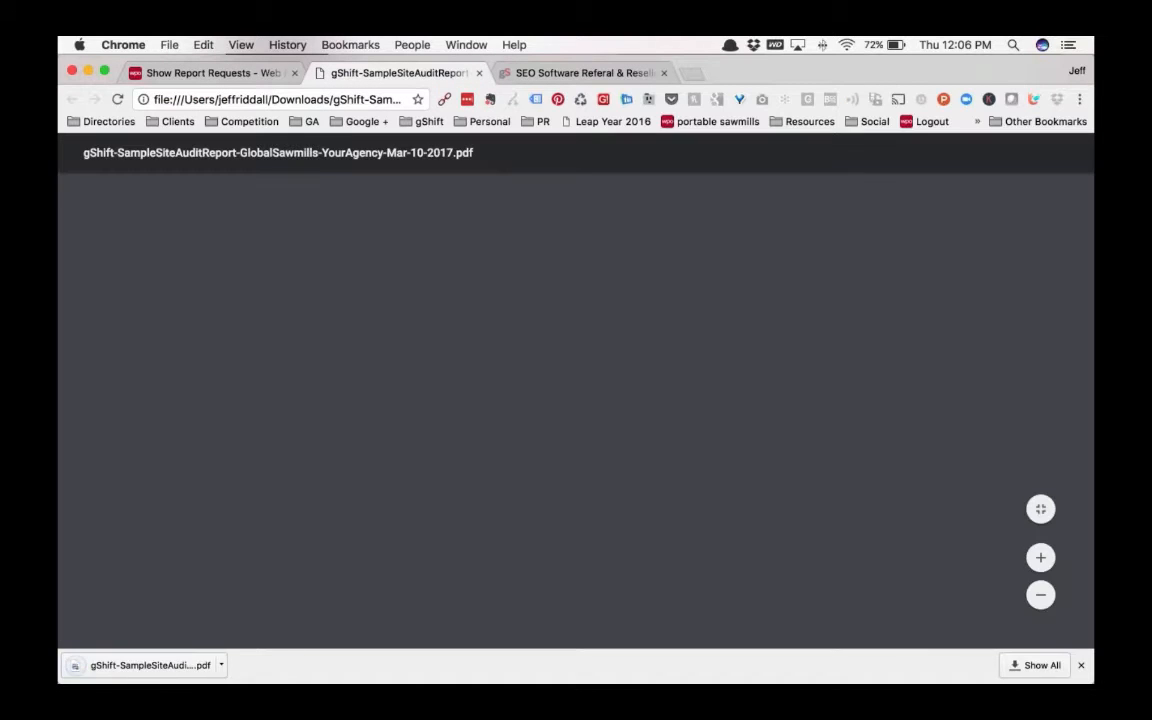
# Examine the PDF report's title page, summary counts, prioritised recommendations and resource list, and close the document
pyautogui.scroll(-10, 601, 496)
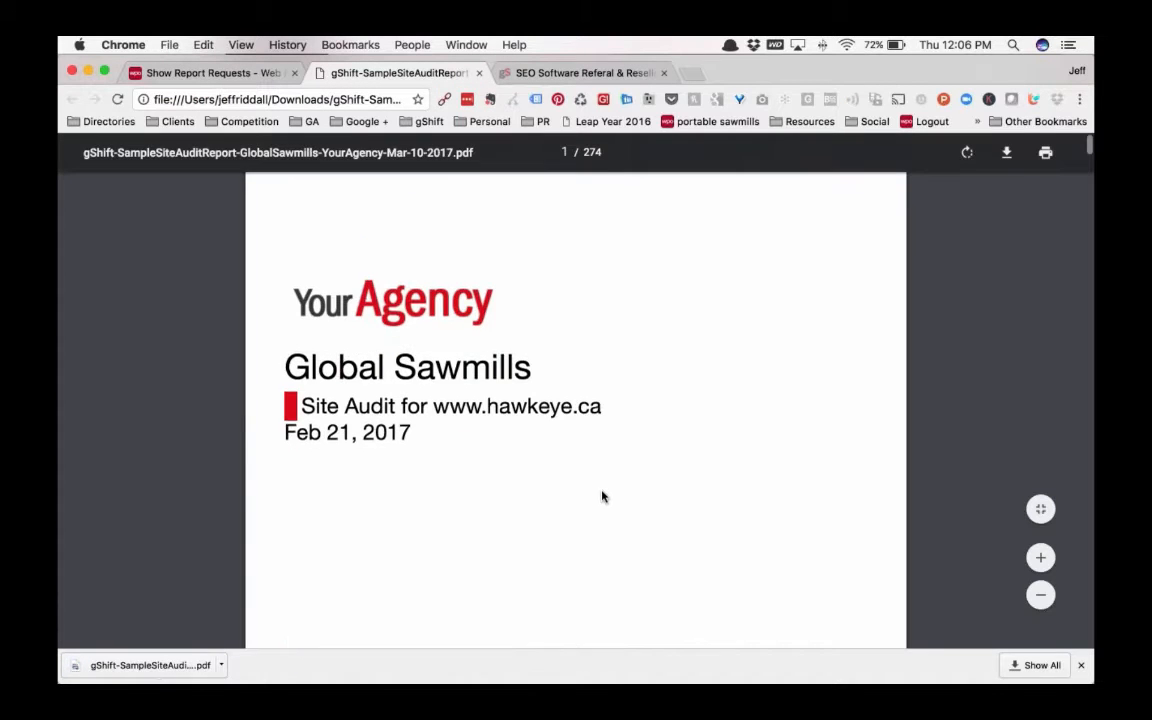
pyautogui.scroll(8, 504, 483)
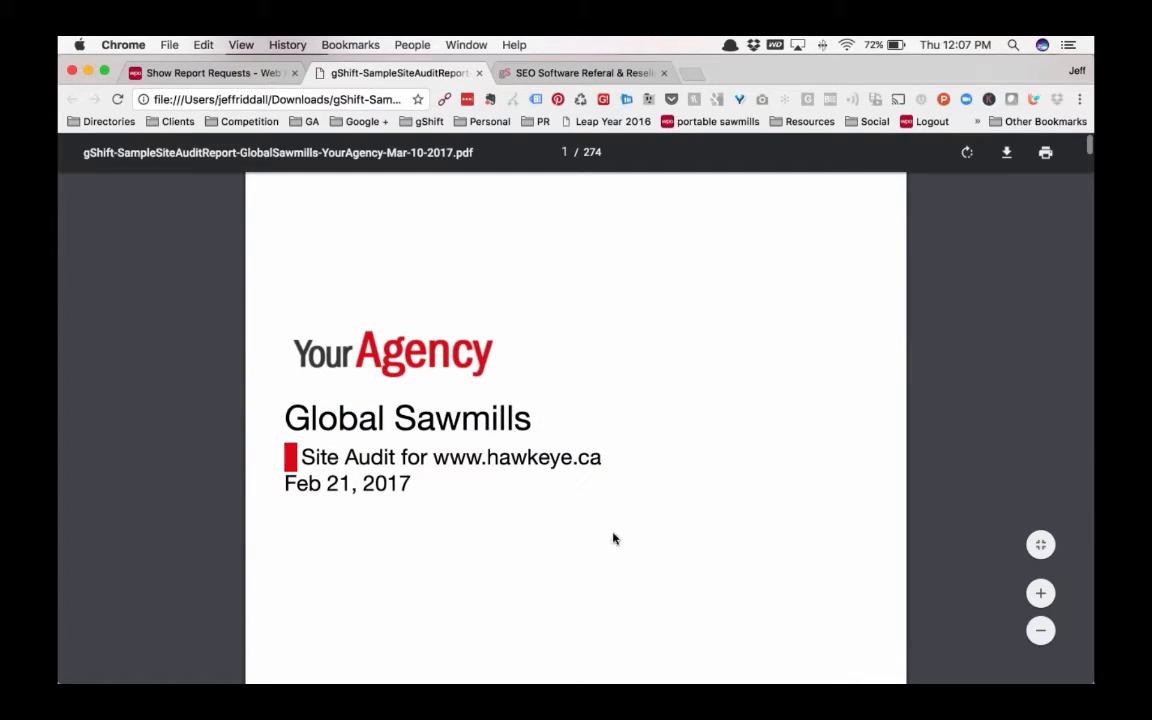
pyautogui.scroll(-1, 552, 477)
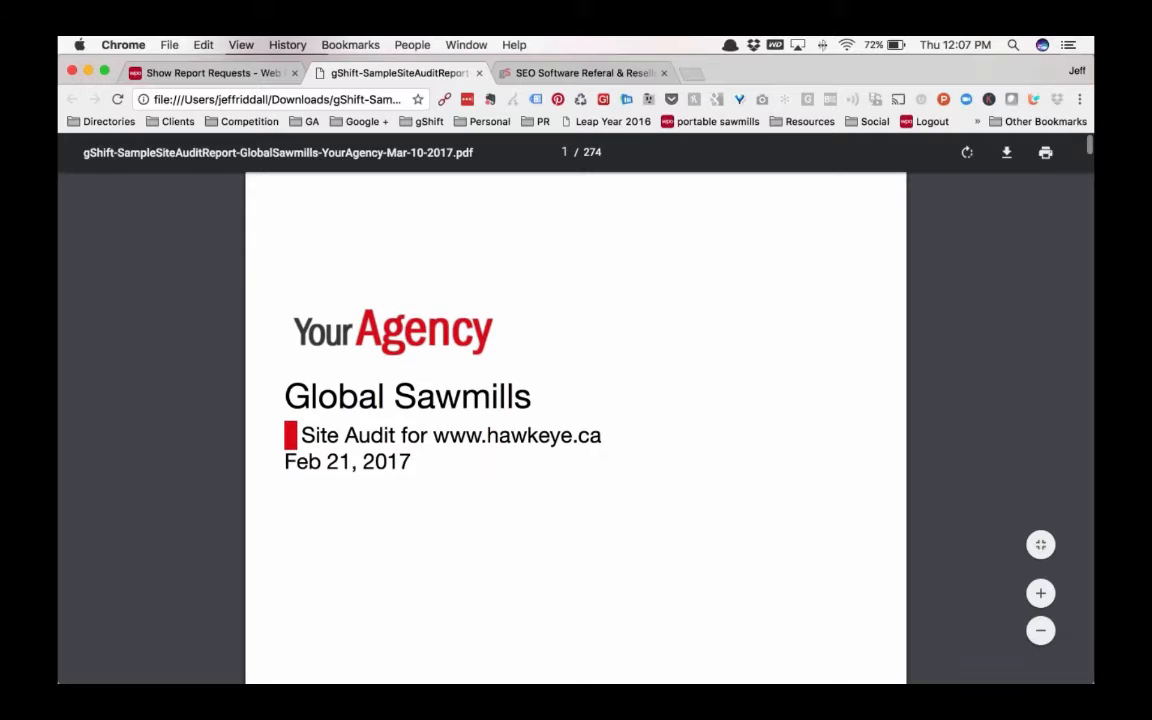
pyautogui.scroll(-6, 607, 517)
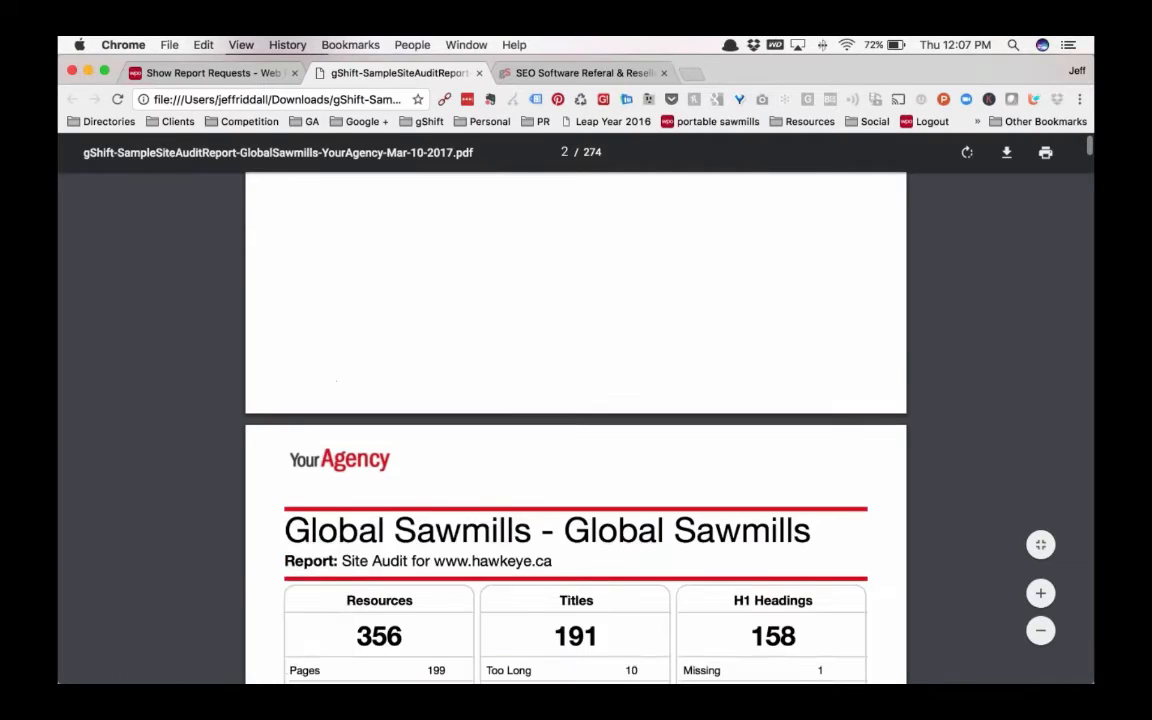
pyautogui.scroll(-5, 658, 509)
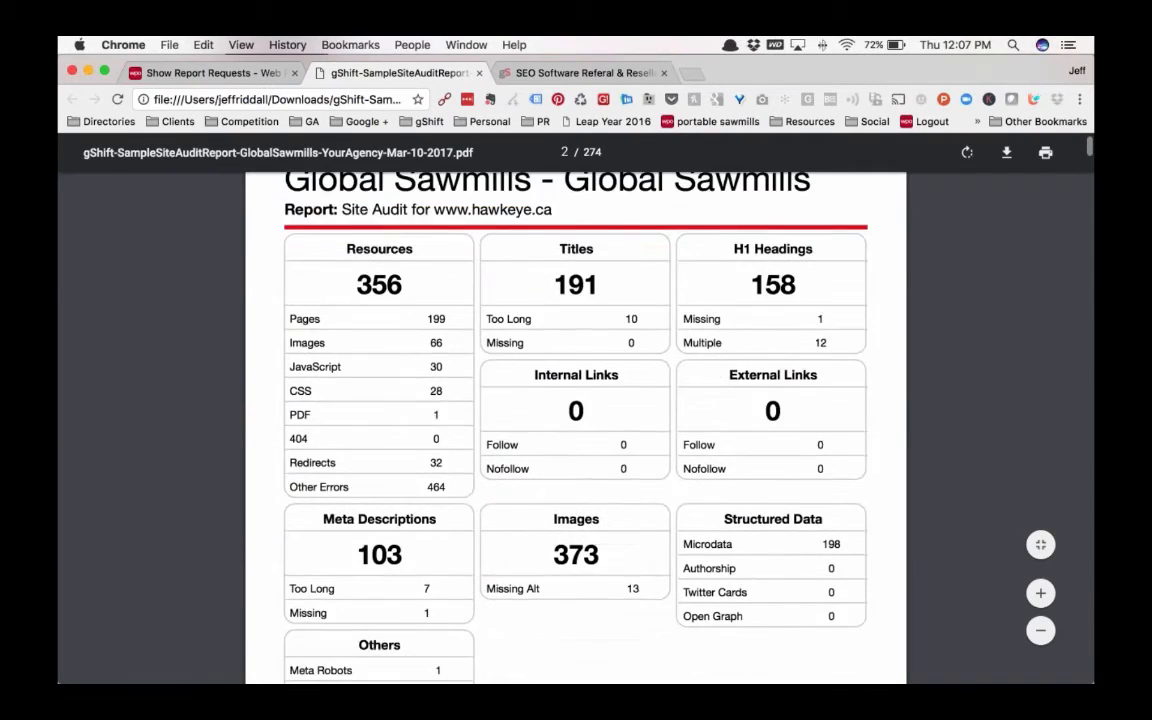
pyautogui.scroll(-12, 632, 505)
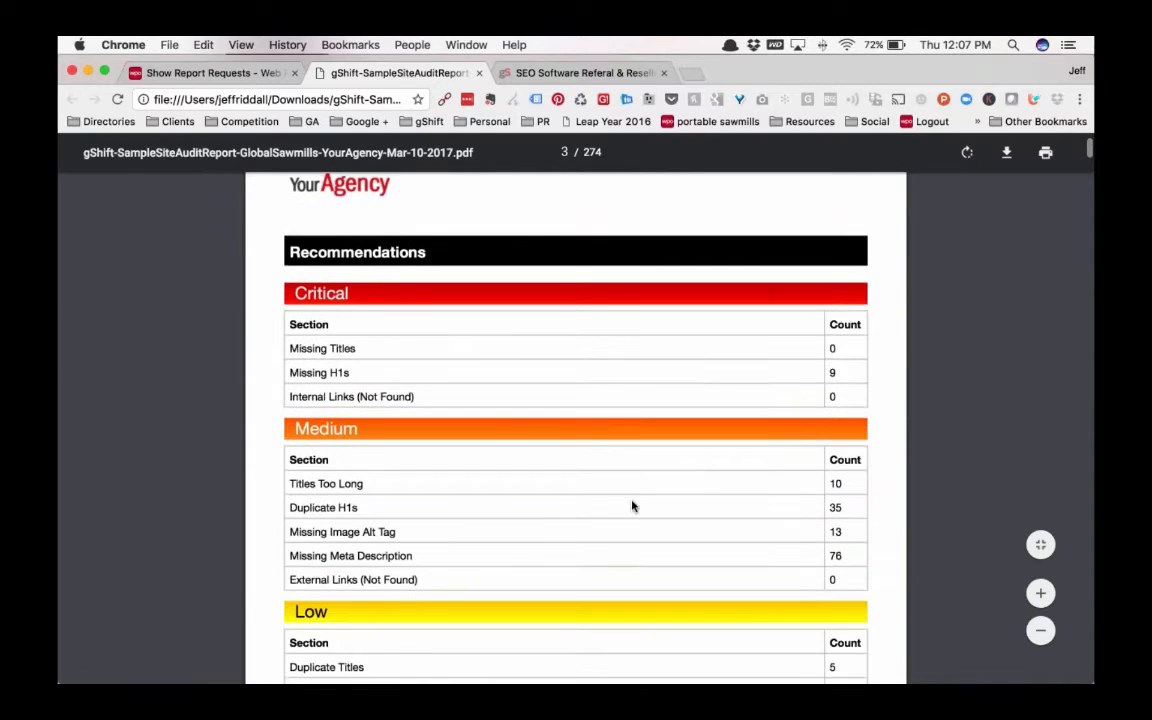
pyautogui.scroll(-2, 632, 506)
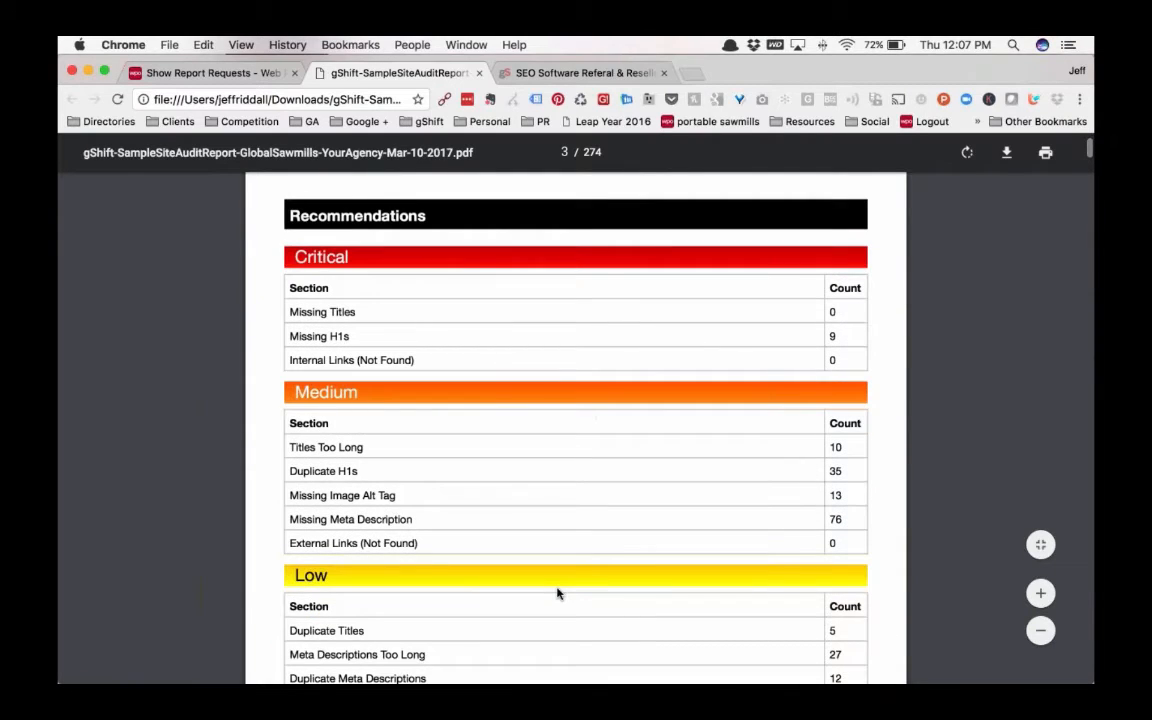
pyautogui.scroll(-3, 560, 593)
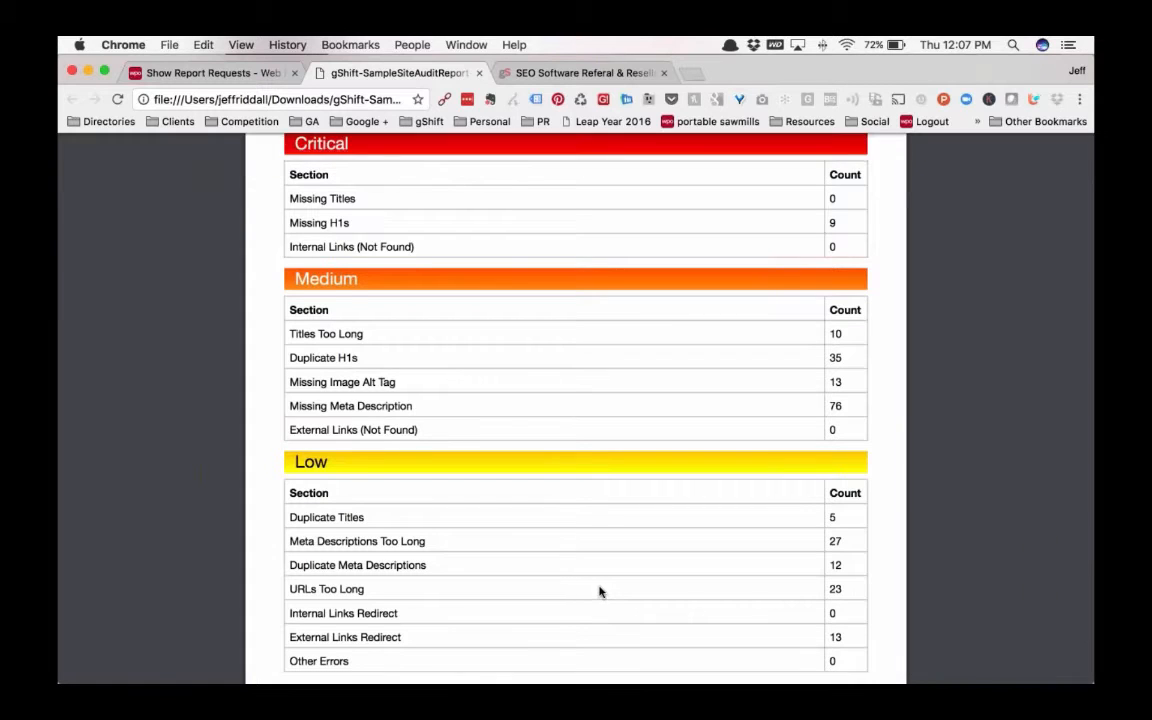
pyautogui.scroll(-10, 599, 593)
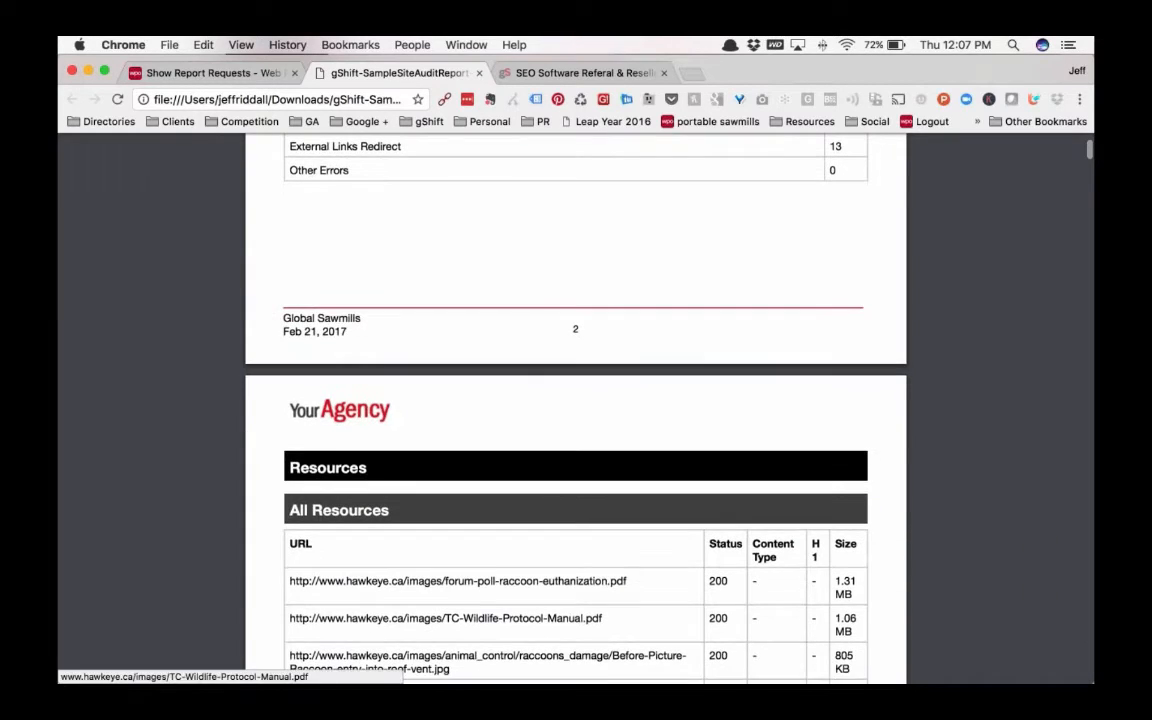
pyautogui.scroll(-4, 607, 609)
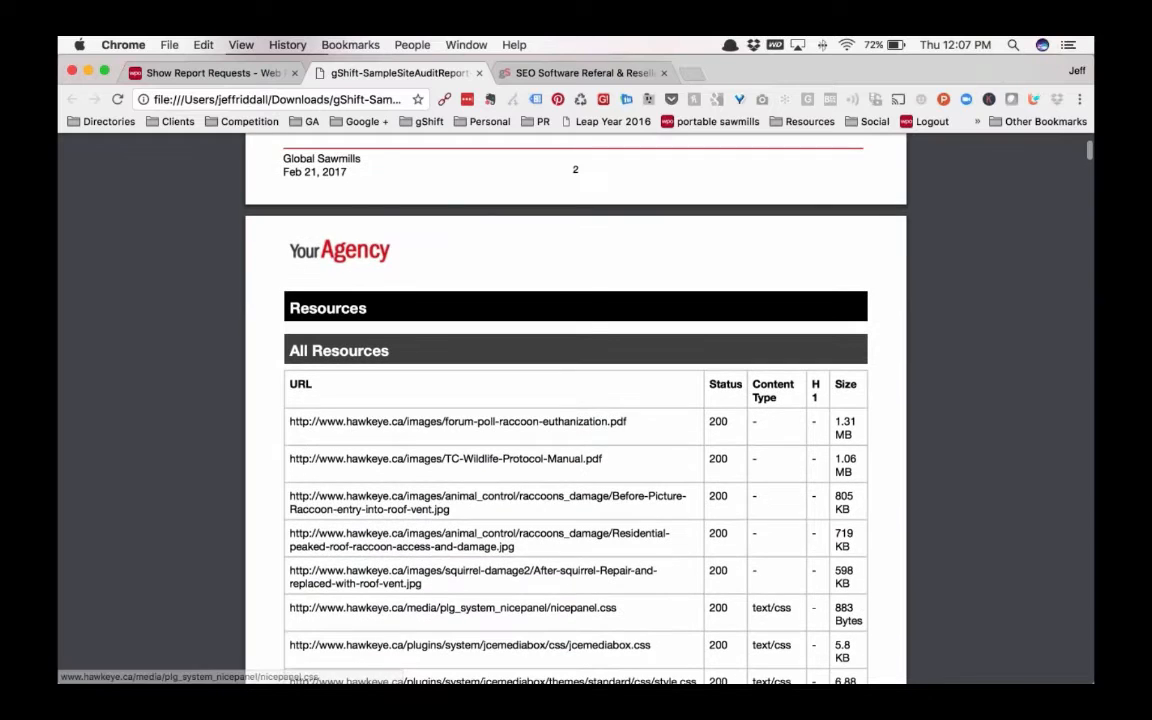
pyautogui.scroll(-3, 540, 502)
pyautogui.scroll(10, 576, 407)
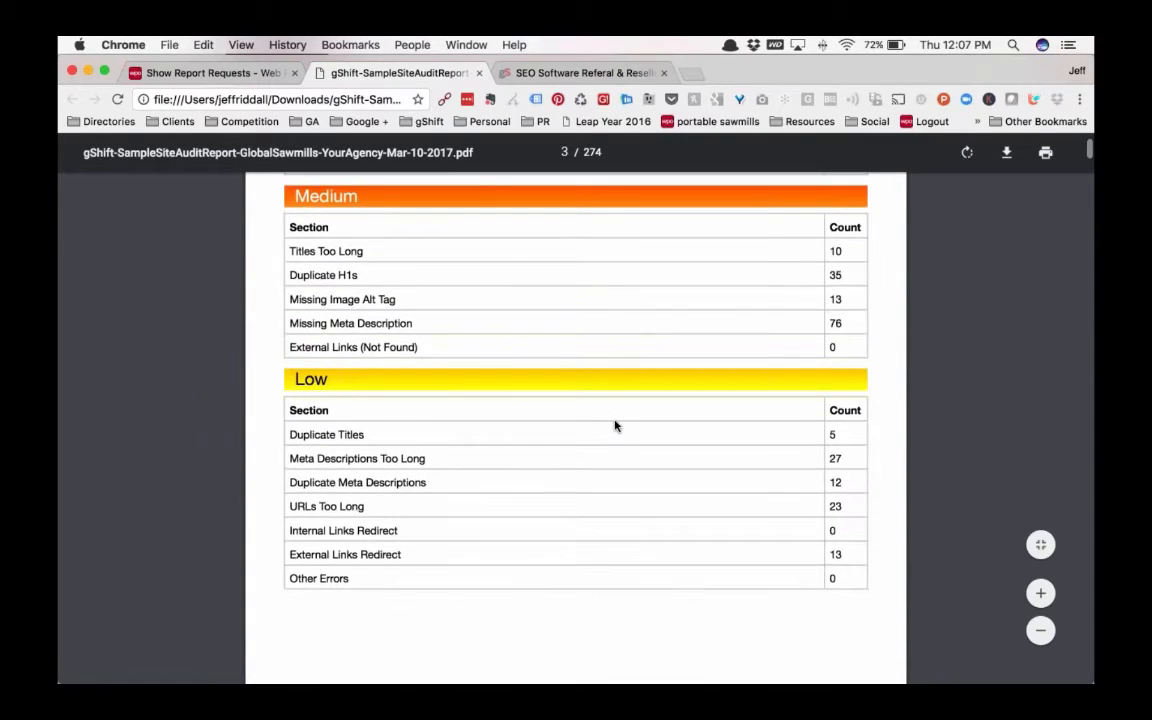
pyautogui.scroll(10, 615, 427)
pyautogui.scroll(10, 615, 427)
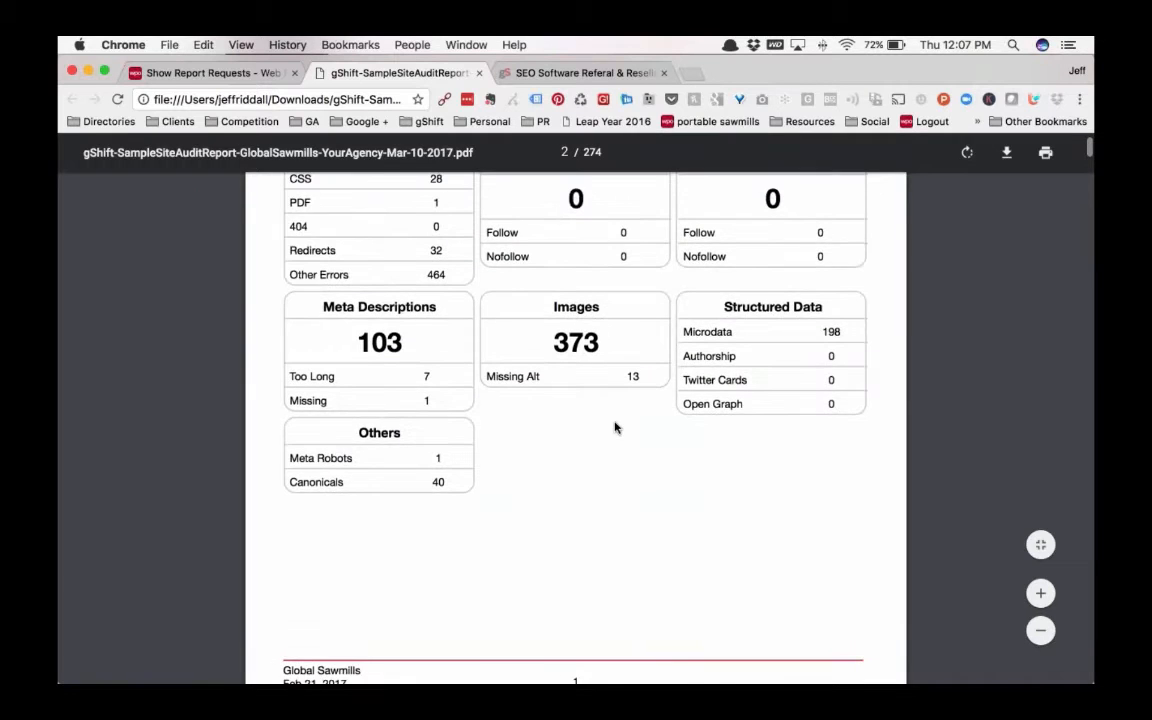
pyautogui.scroll(5, 615, 427)
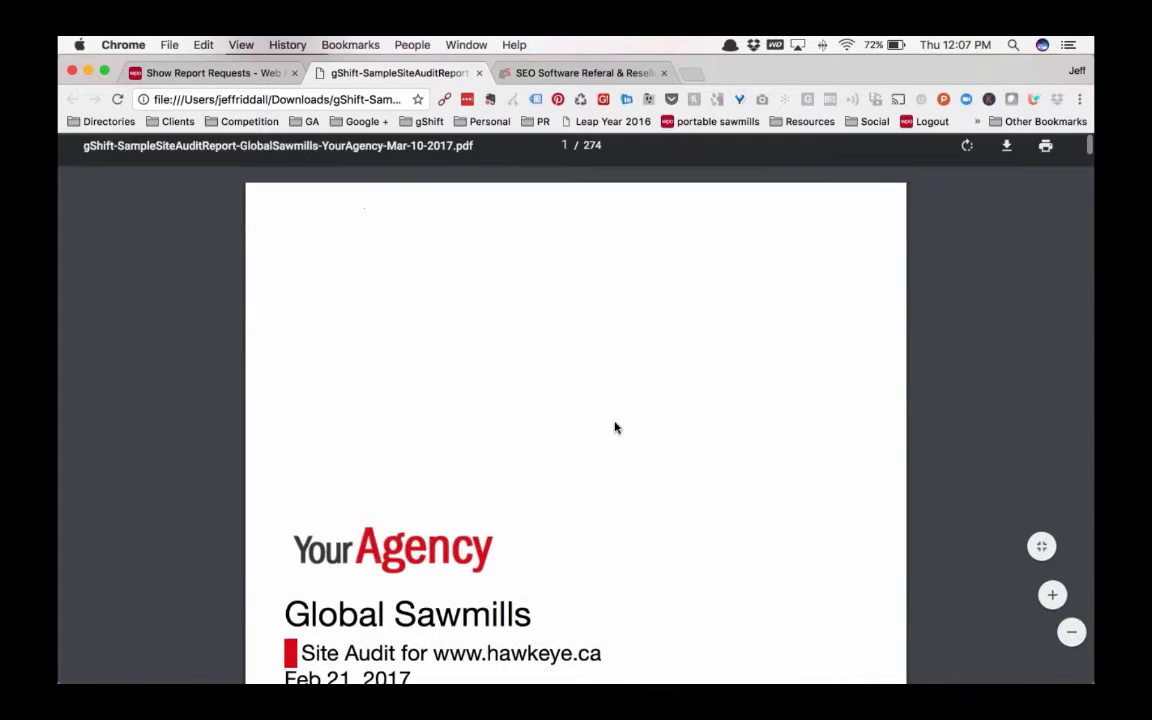
pyautogui.click(476, 74)
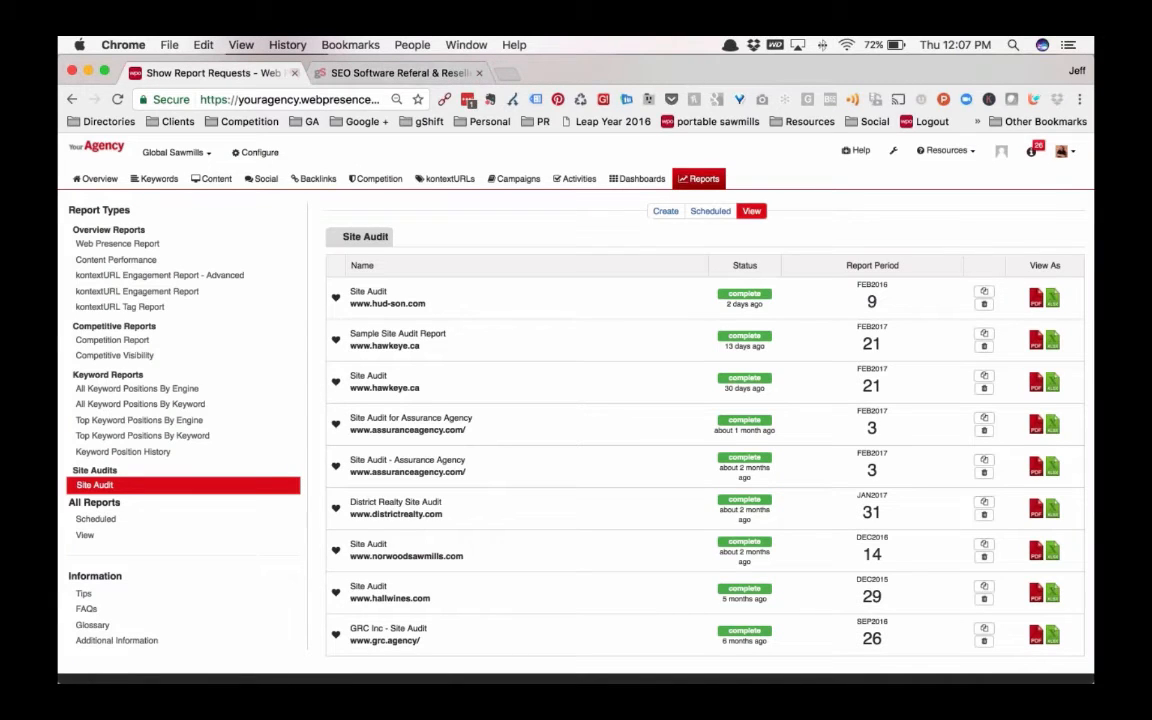
# Start a new Web Presence Report and examine its time period, keyword, competition and section options
pyautogui.scroll(1, 522, 504)
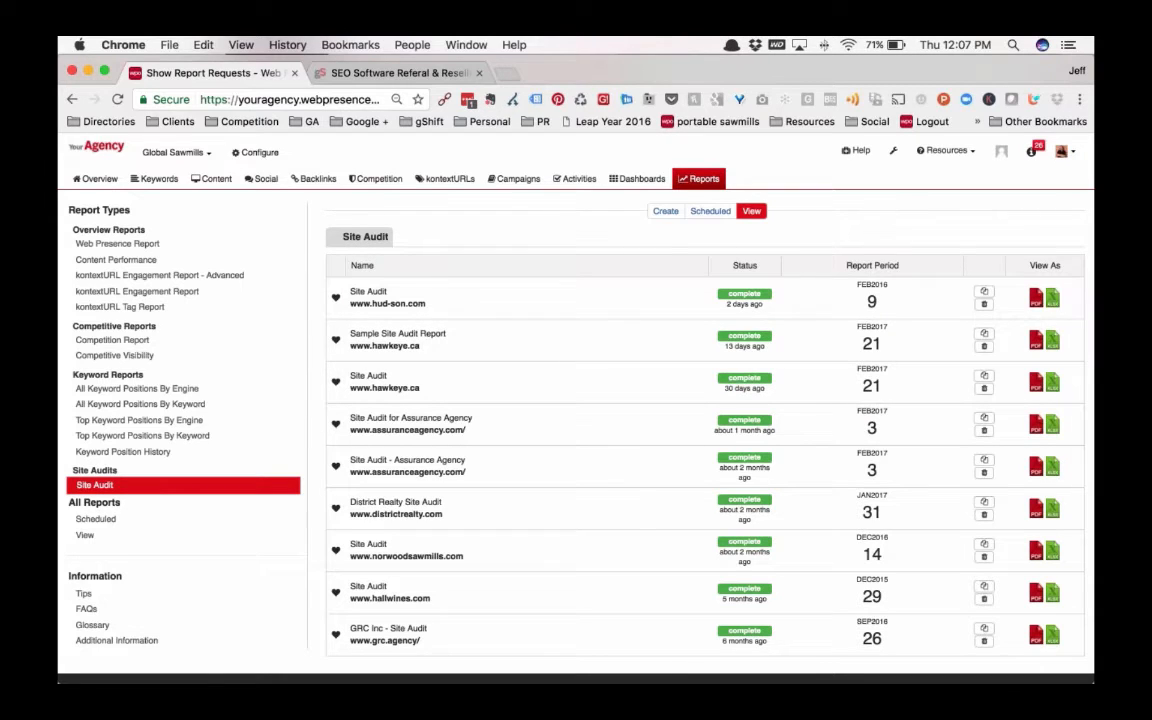
pyautogui.click(701, 179)
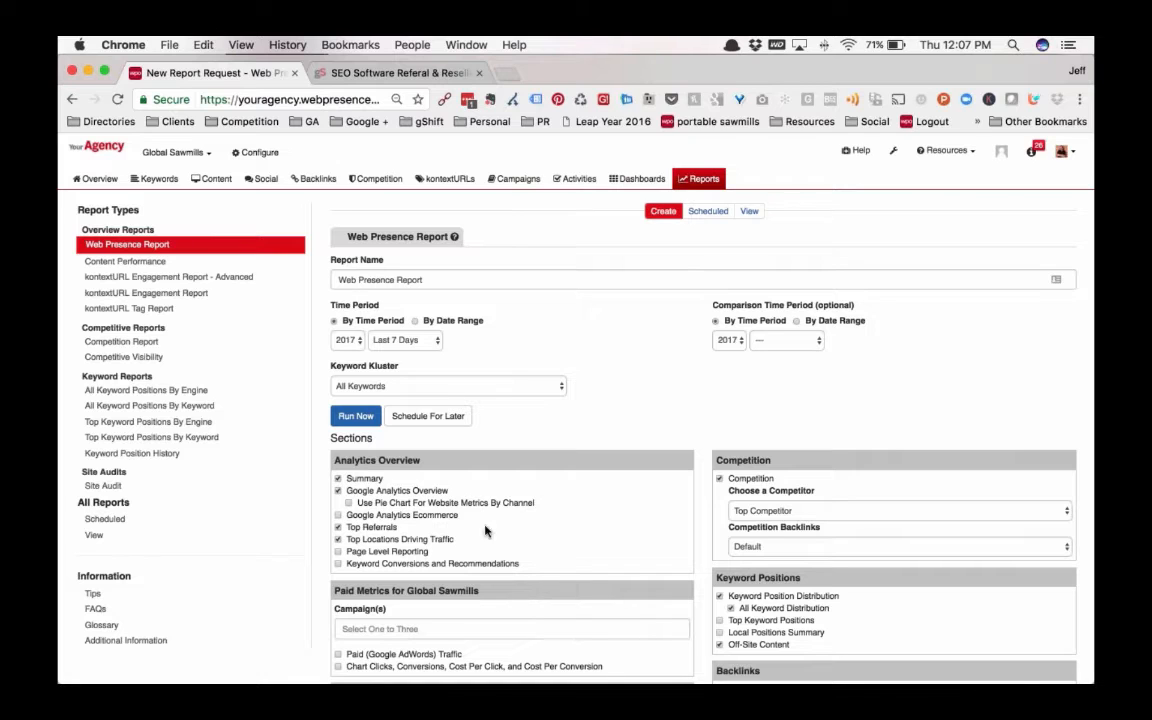
pyautogui.scroll(-2, 485, 531)
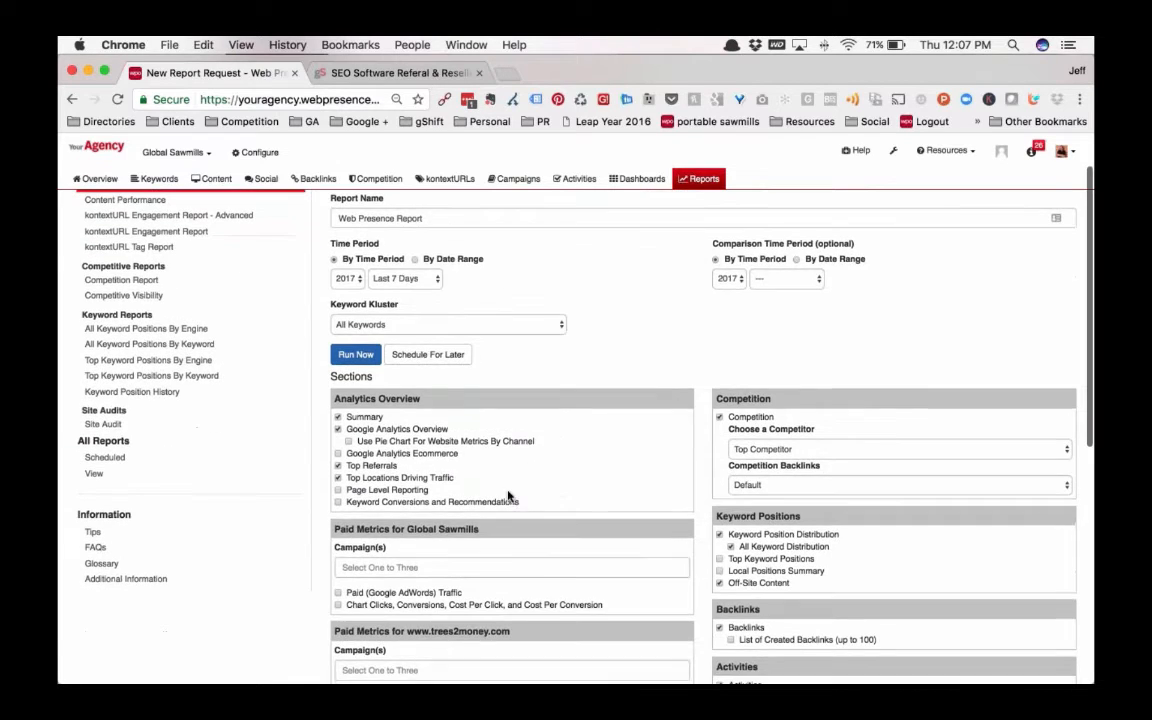
pyautogui.scroll(2, 469, 483)
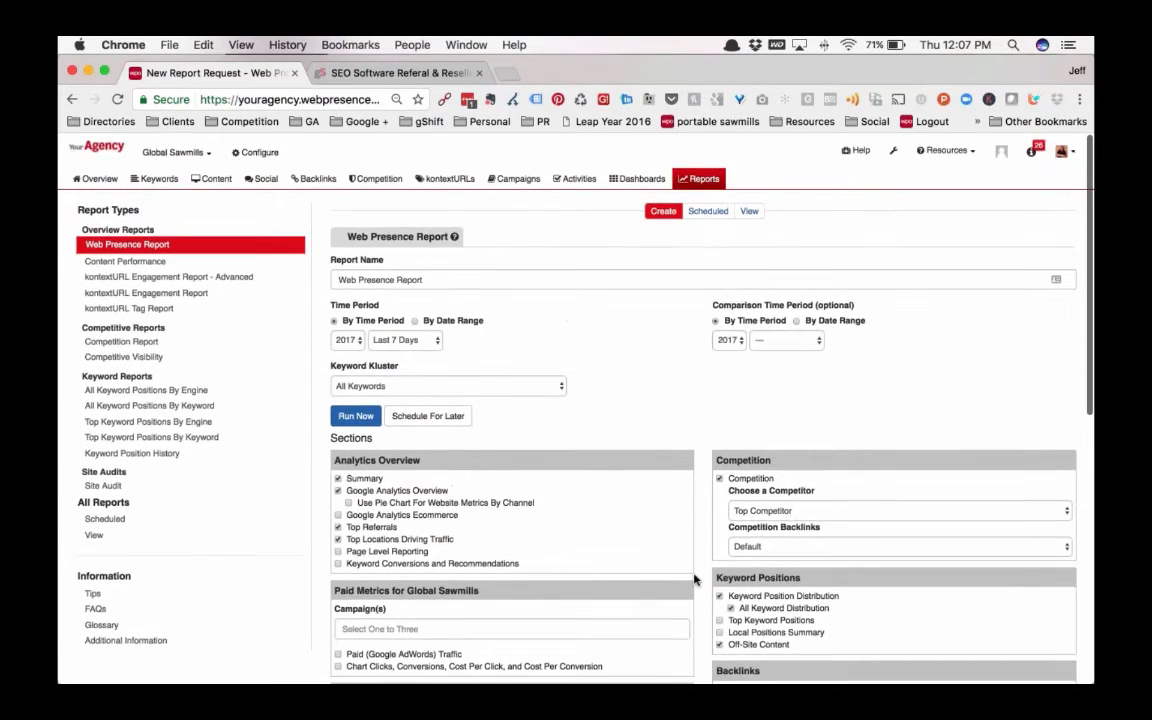
pyautogui.scroll(-4, 694, 579)
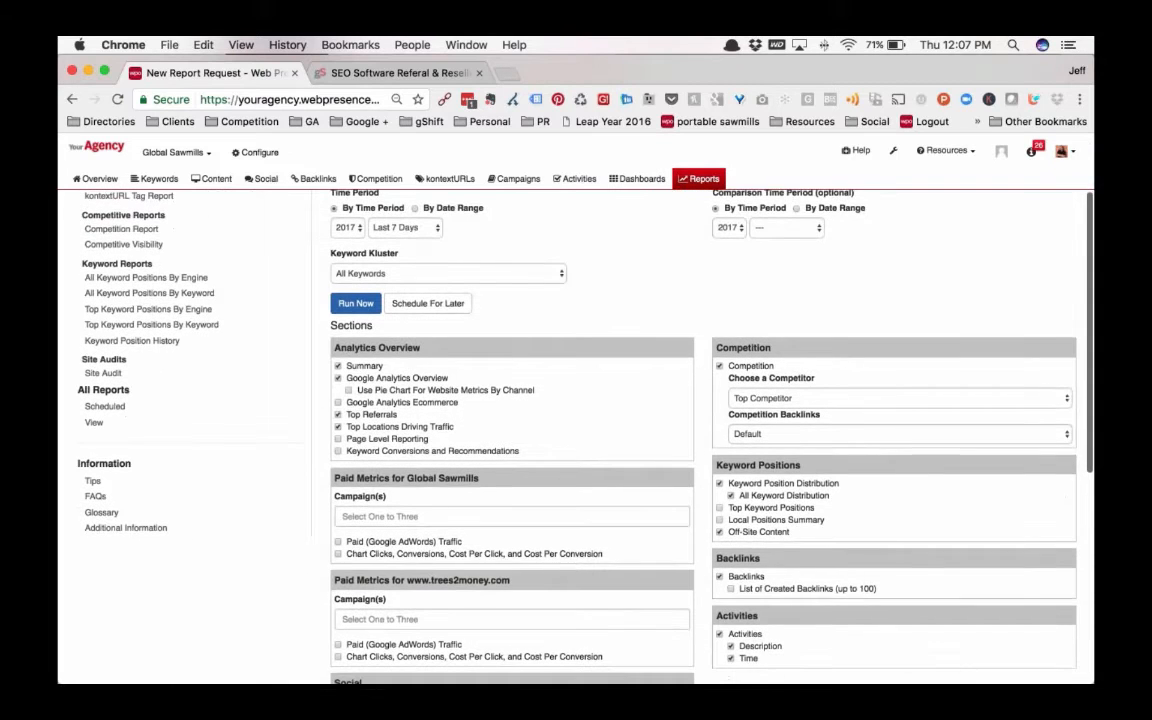
pyautogui.scroll(-2, 700, 440)
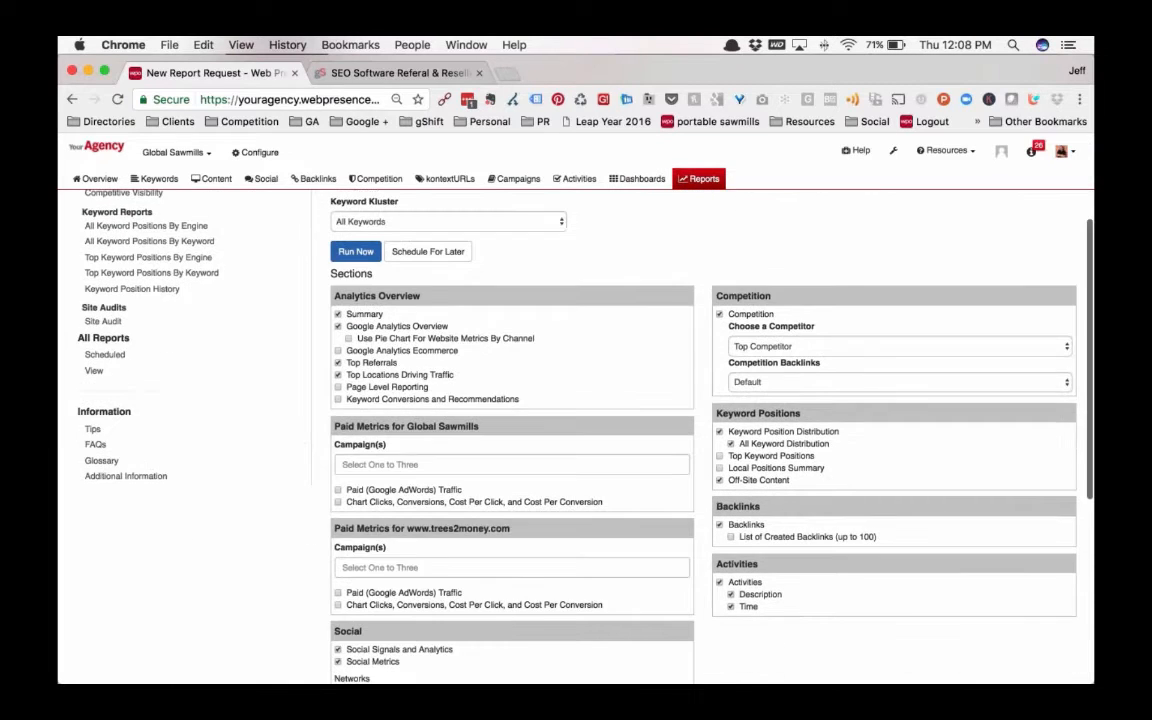
pyautogui.scroll(6, 700, 440)
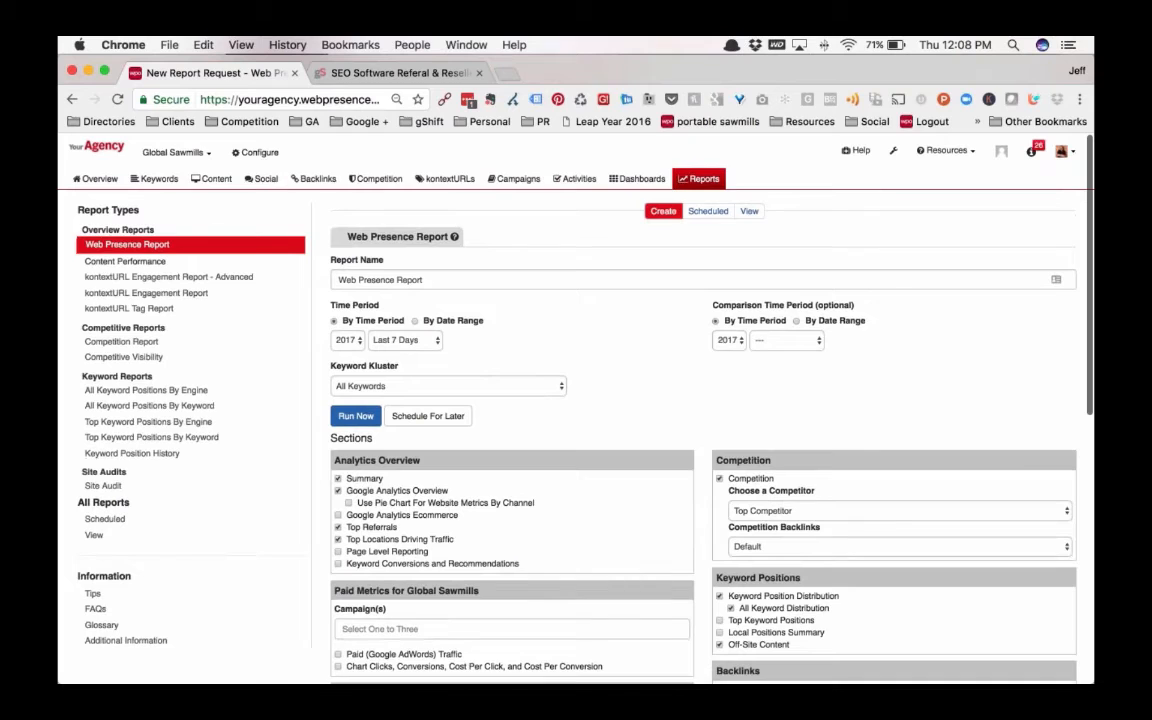
# Bring up the Competition Report setup and look through the competitors available for comparison without choosing one
pyautogui.click(122, 342)
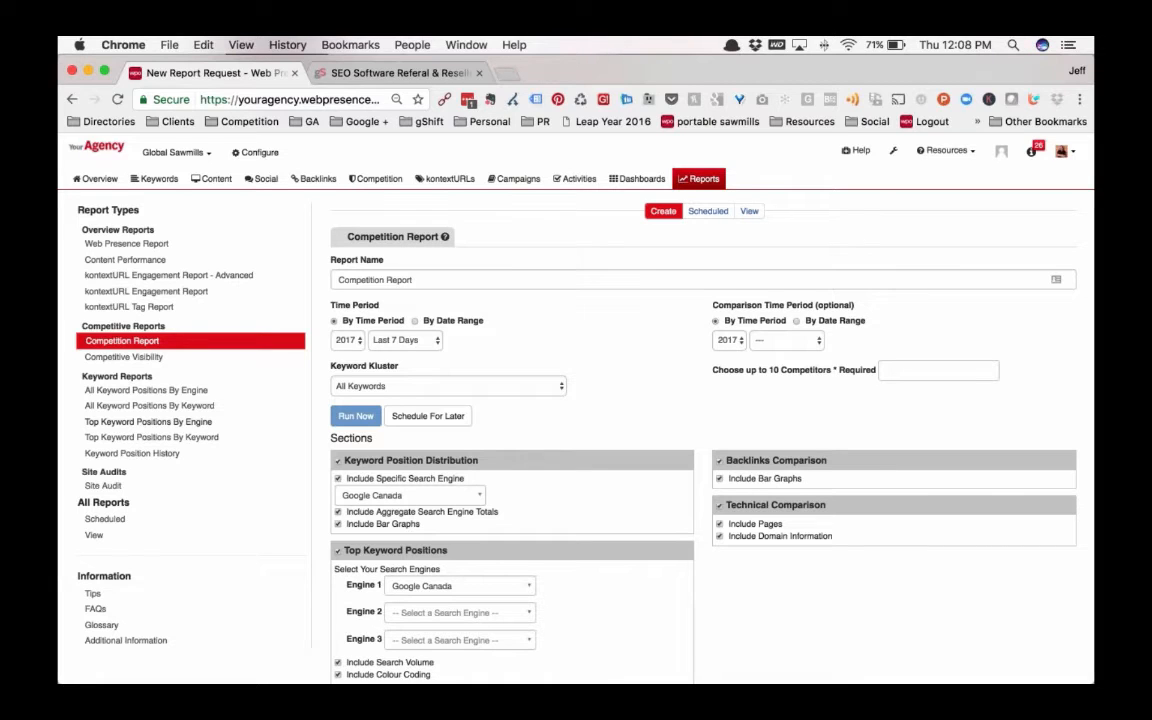
pyautogui.scroll(-3, 585, 560)
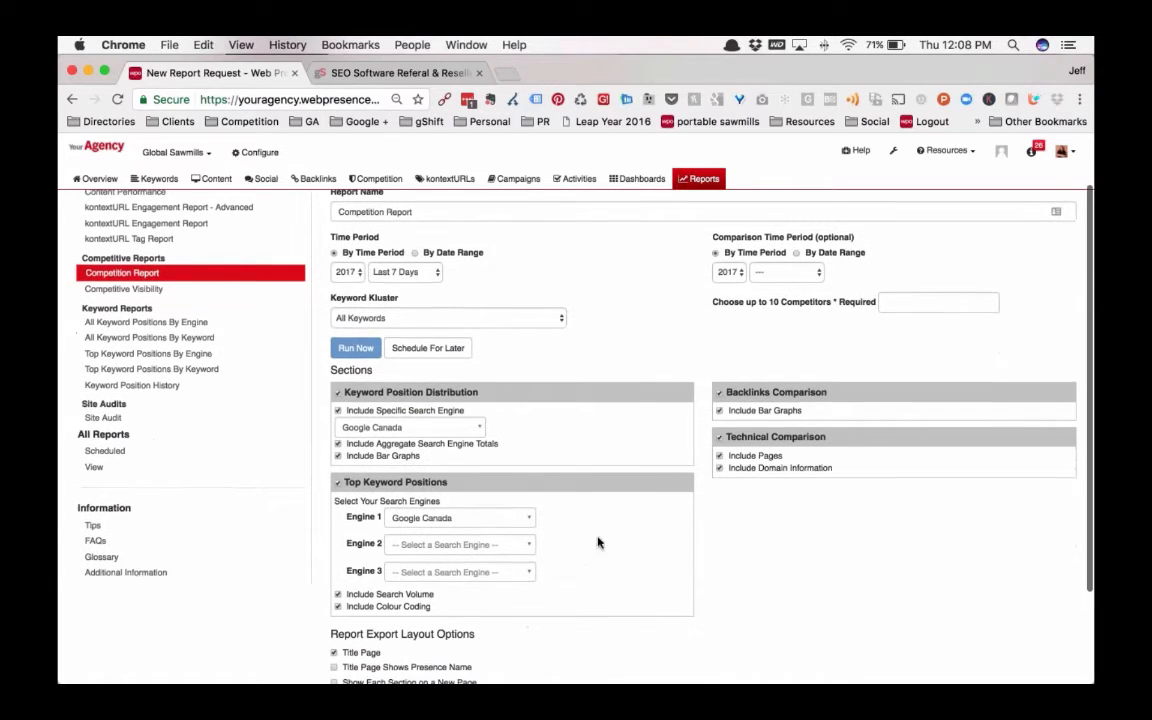
pyautogui.click(910, 302)
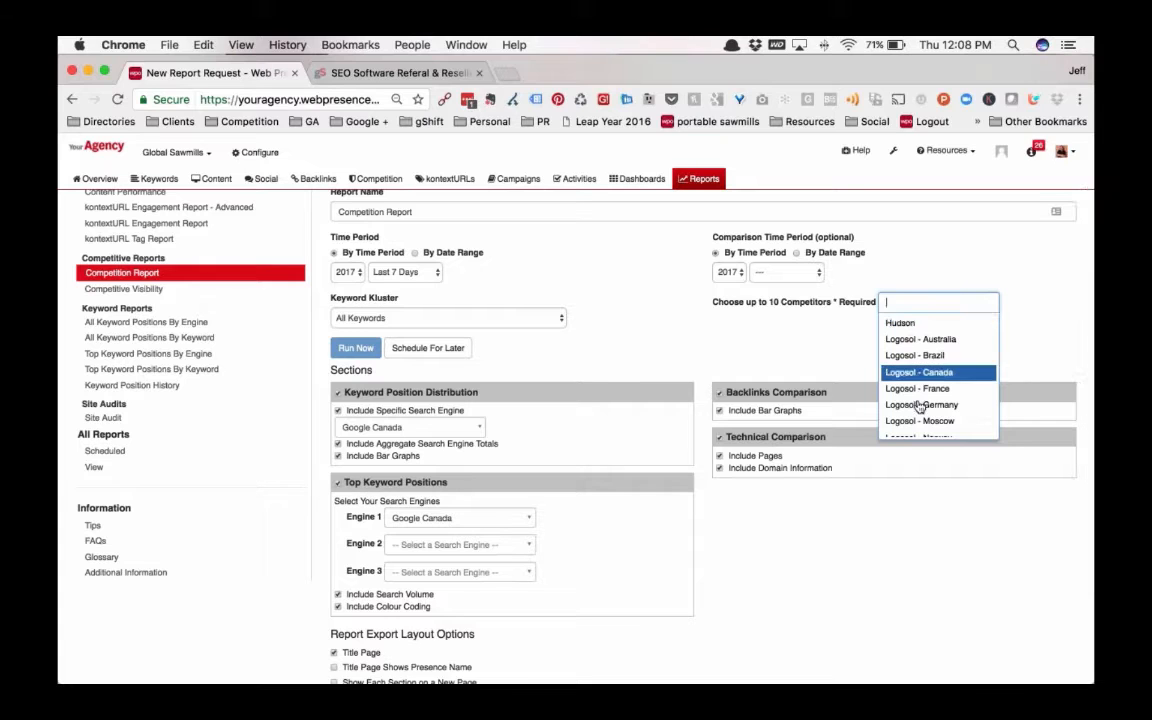
pyautogui.scroll(-1, 928, 373)
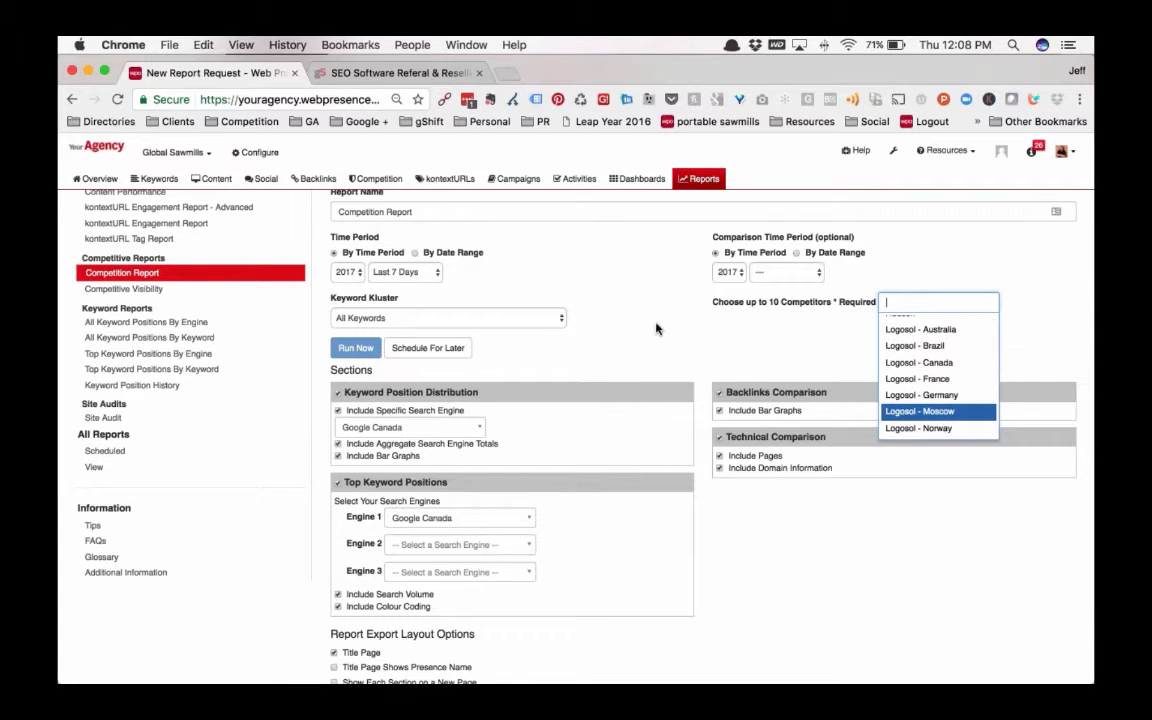
pyautogui.scroll(3, 656, 327)
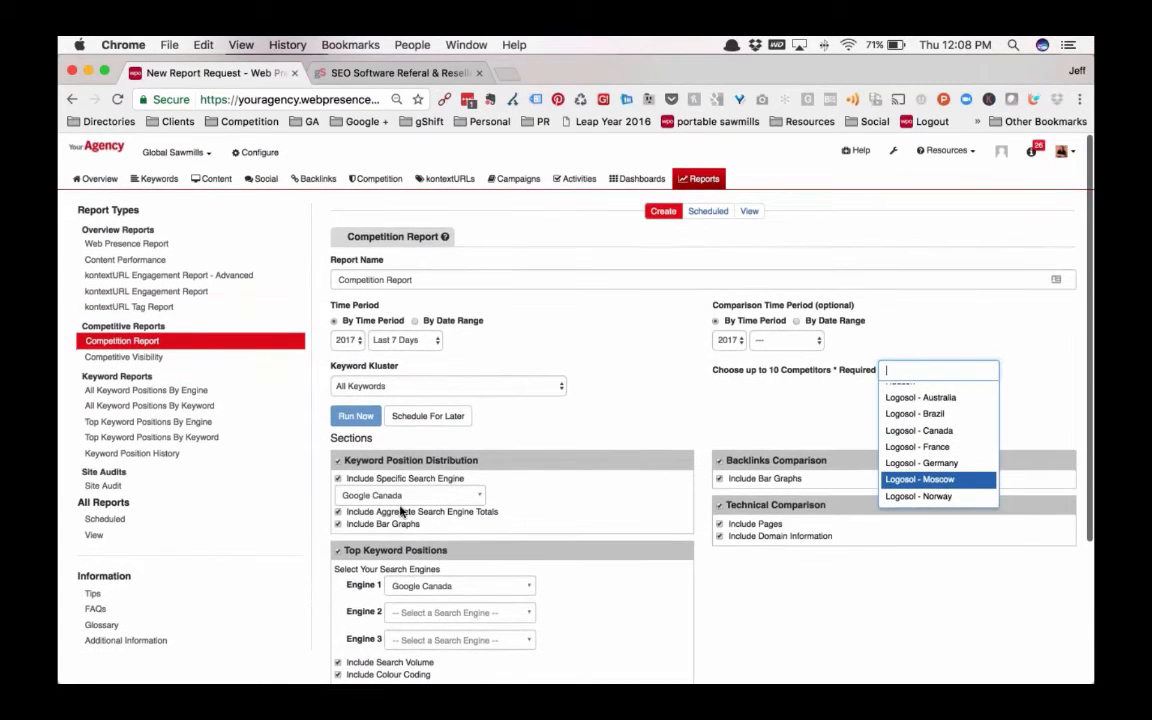
pyautogui.click(594, 432)
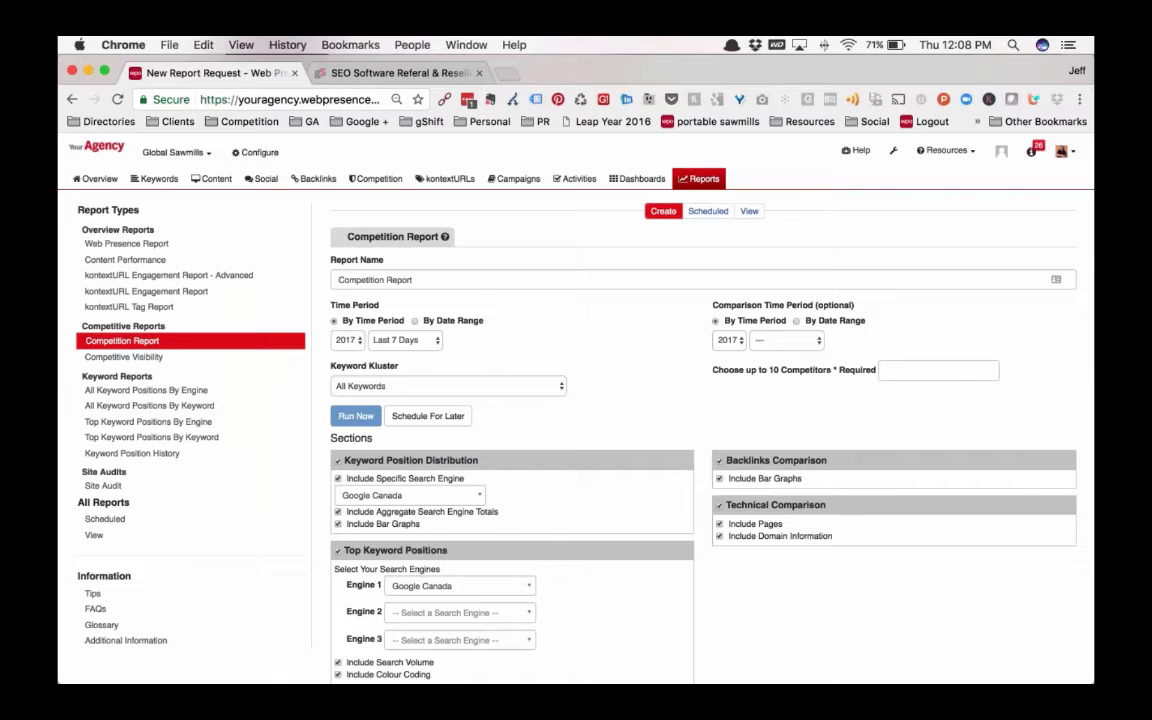
# Add Google Australia as Engine 2 and Google Brazil as Engine 3 for the report's Top Keyword Positions section
pyautogui.scroll(-3, 663, 602)
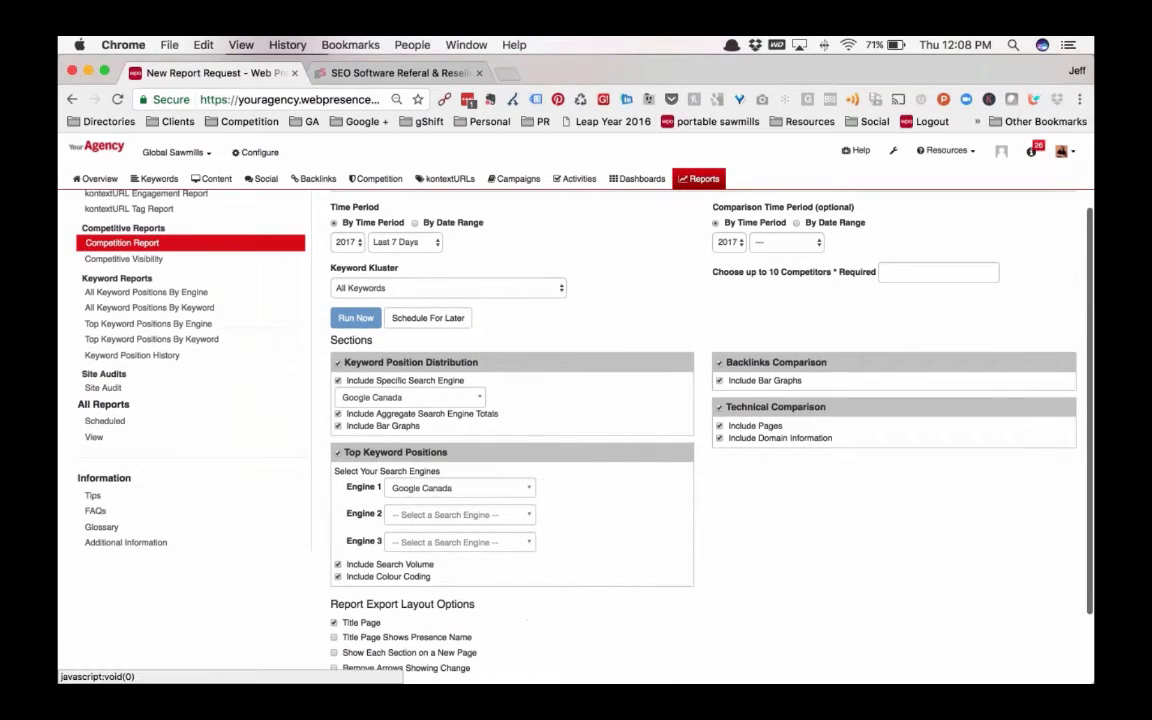
pyautogui.click(527, 514)
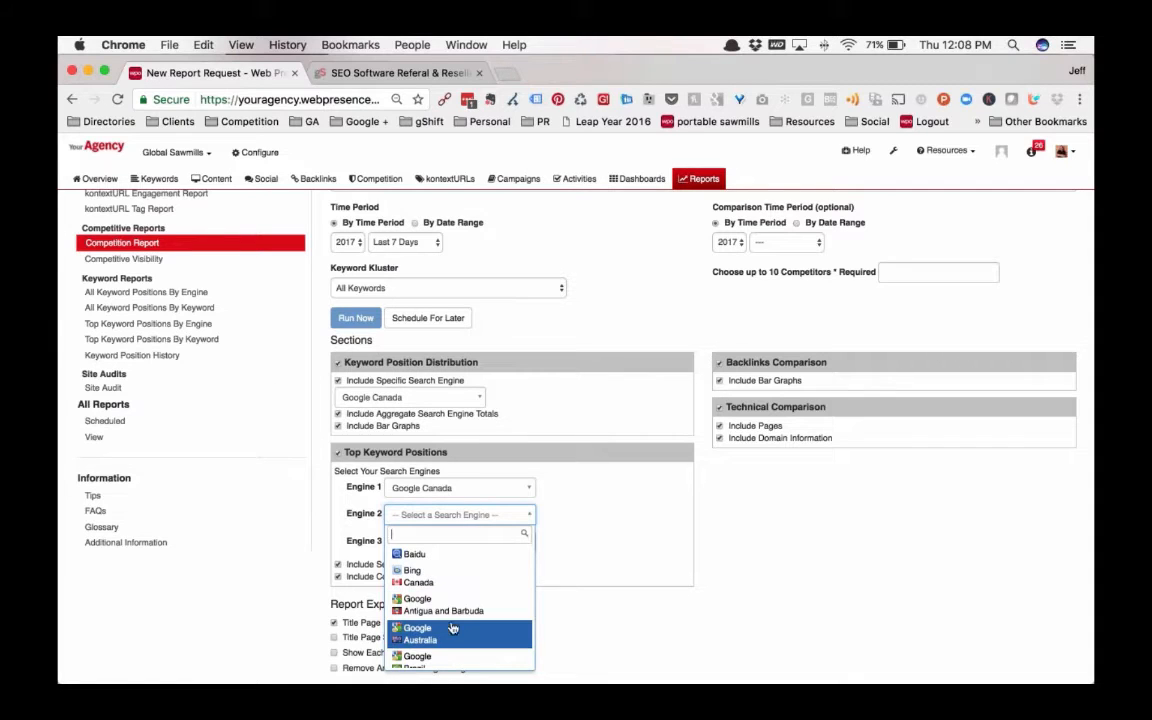
pyautogui.click(440, 633)
pyautogui.click(460, 541)
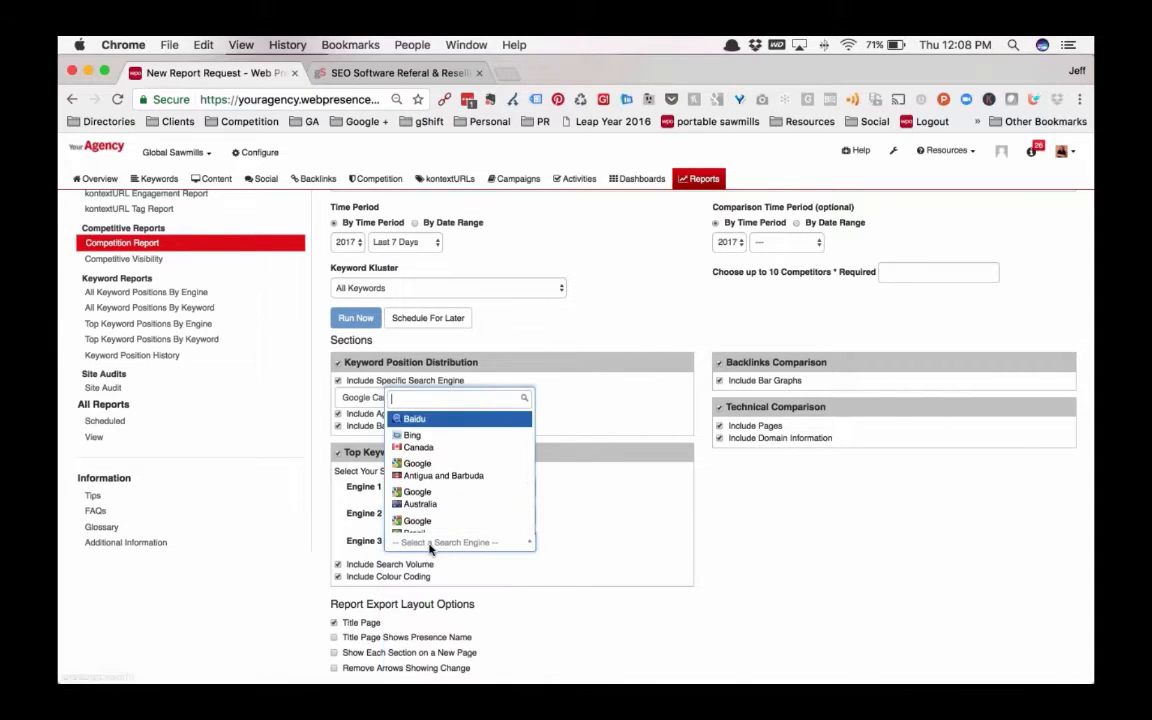
pyautogui.click(420, 514)
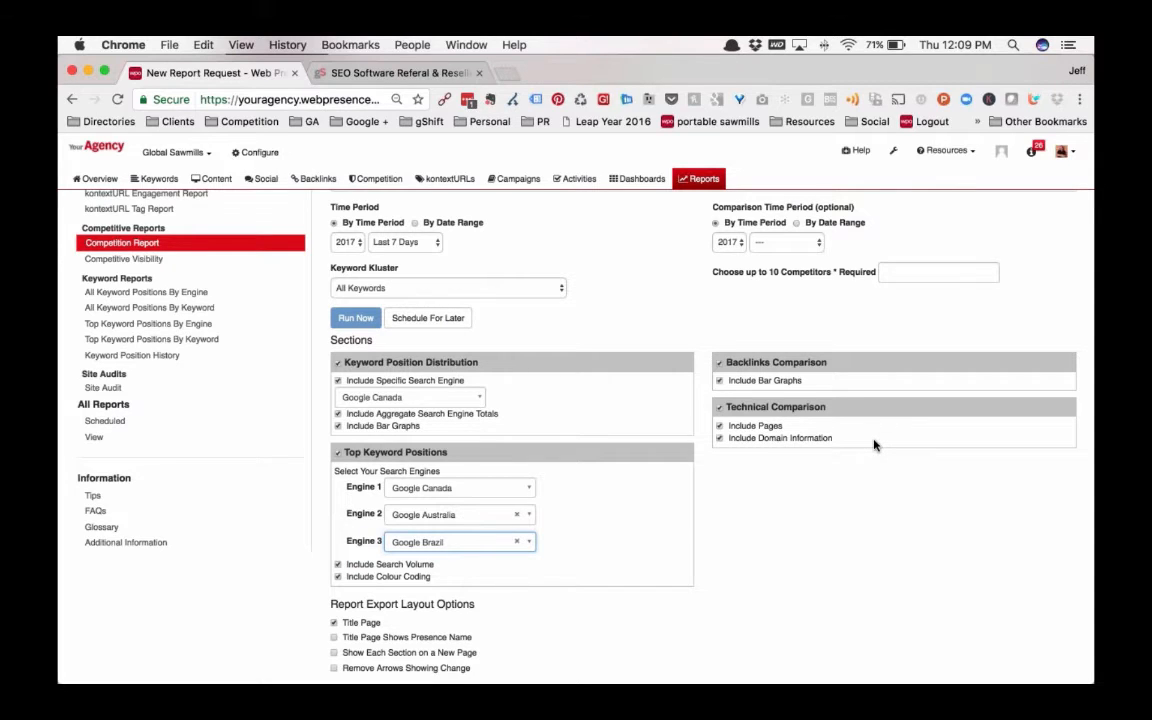
# List the existing Competition Reports and open the one for March 16 to 22, 2017 as HTML
pyautogui.scroll(2, 874, 445)
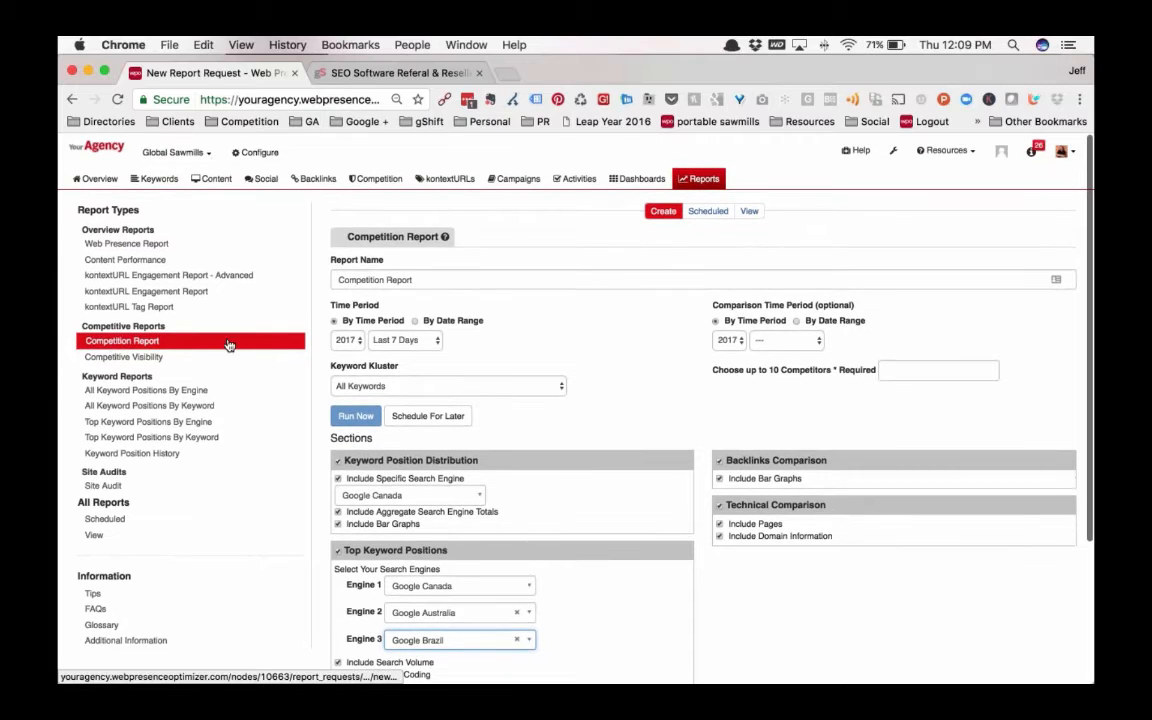
pyautogui.click(750, 213)
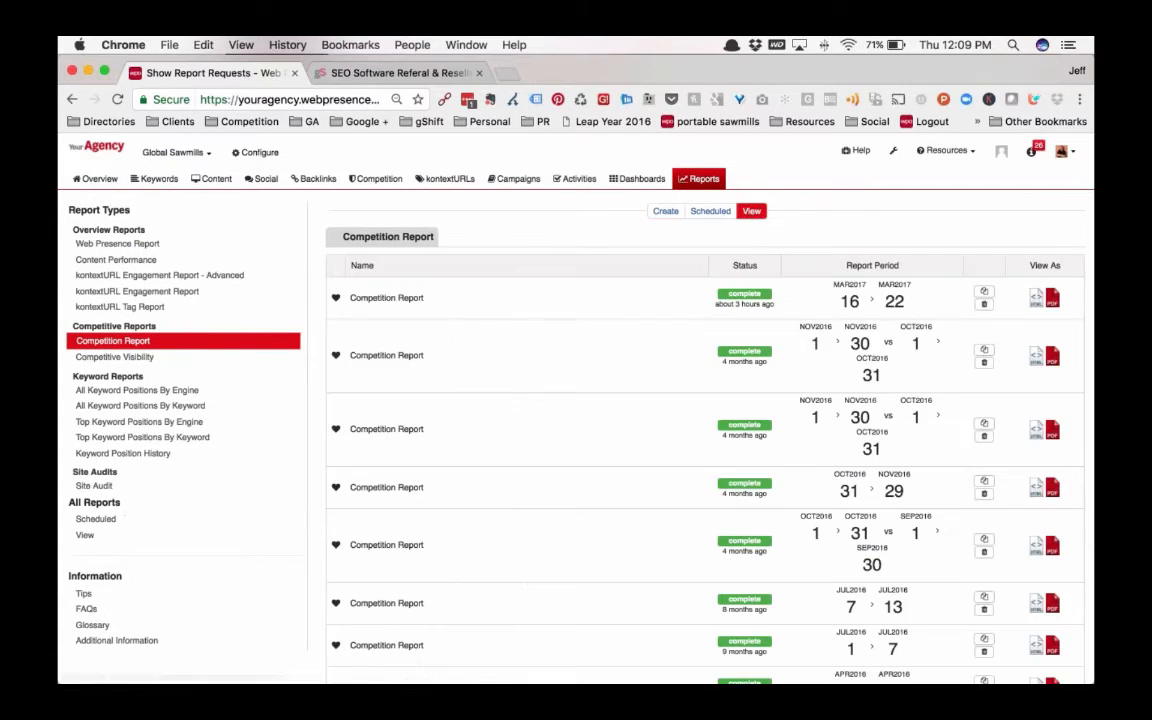
pyautogui.click(1037, 299)
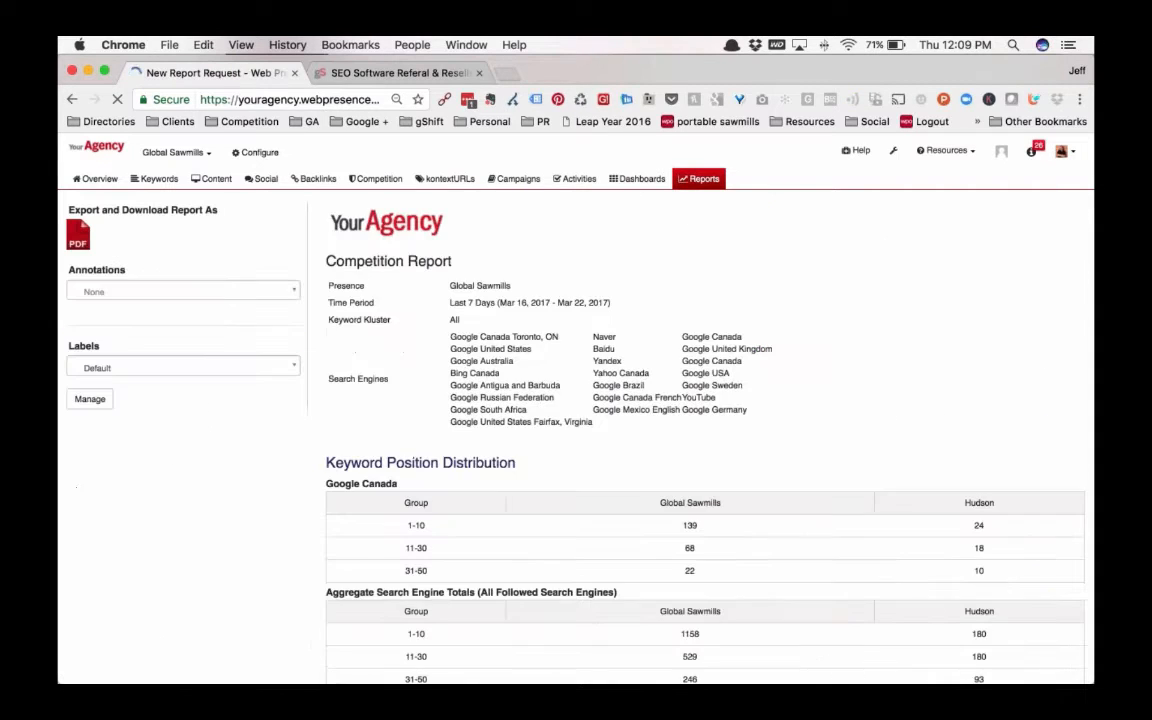
# Examine the Keyword Position Distribution tables and charts, comparing Global Sawmills with Hudson in the 1-10 group
pyautogui.scroll(-3, 684, 463)
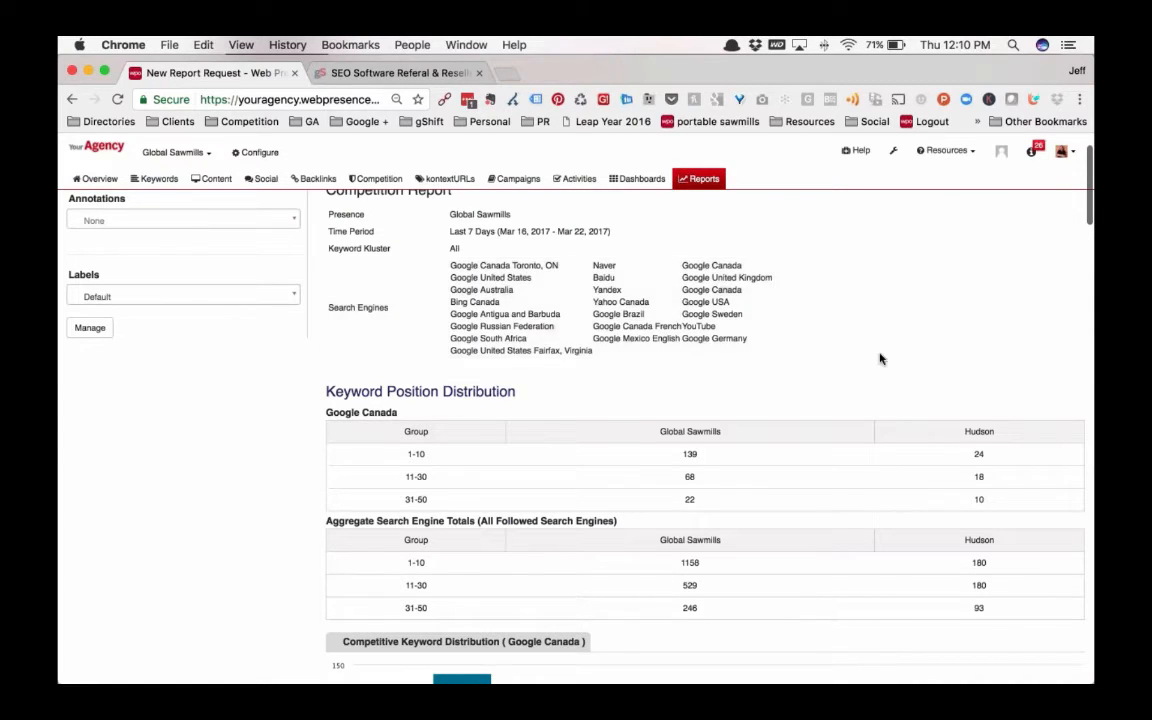
pyautogui.scroll(-3, 866, 340)
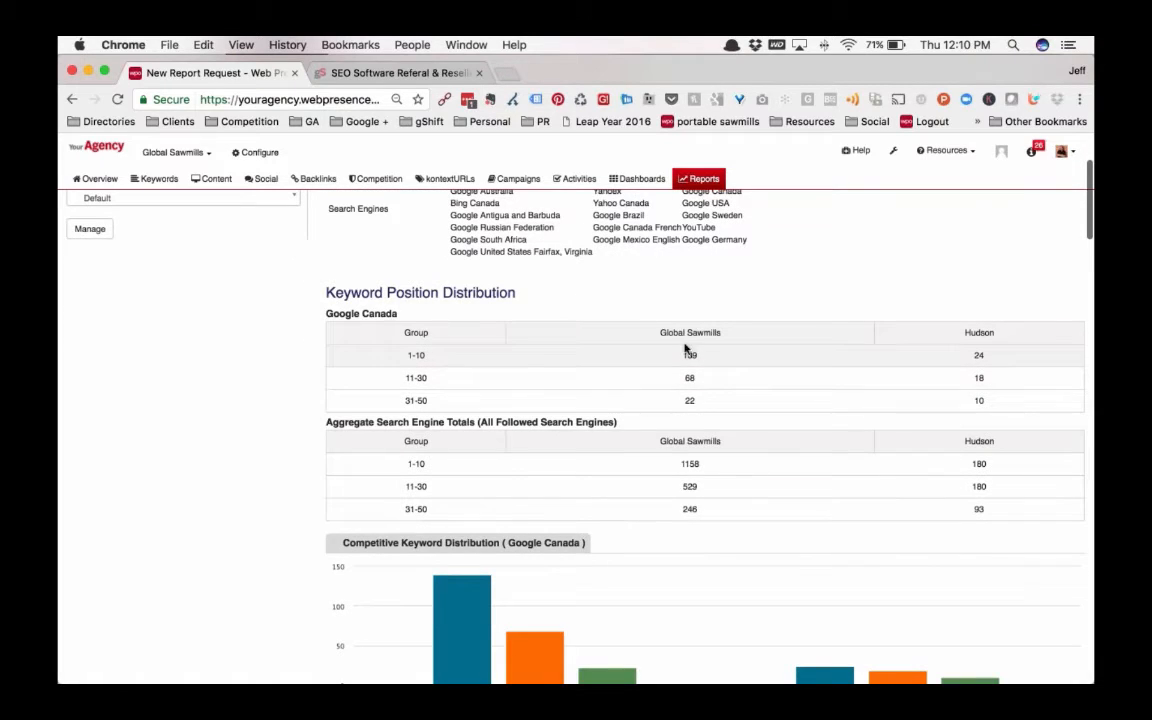
pyautogui.moveTo(683, 355); pyautogui.dragTo(723, 355)
pyautogui.click(723, 355)
pyautogui.doubleClick(979, 355)
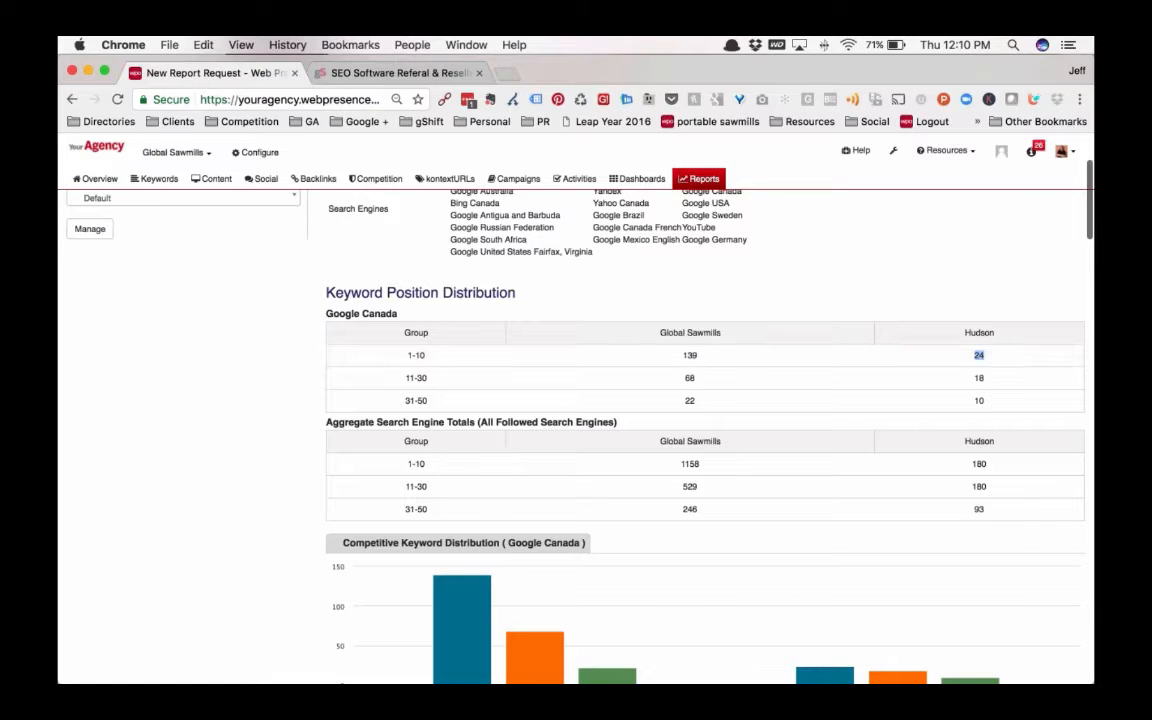
pyautogui.scroll(-5, 900, 535)
pyautogui.moveTo(551, 325)
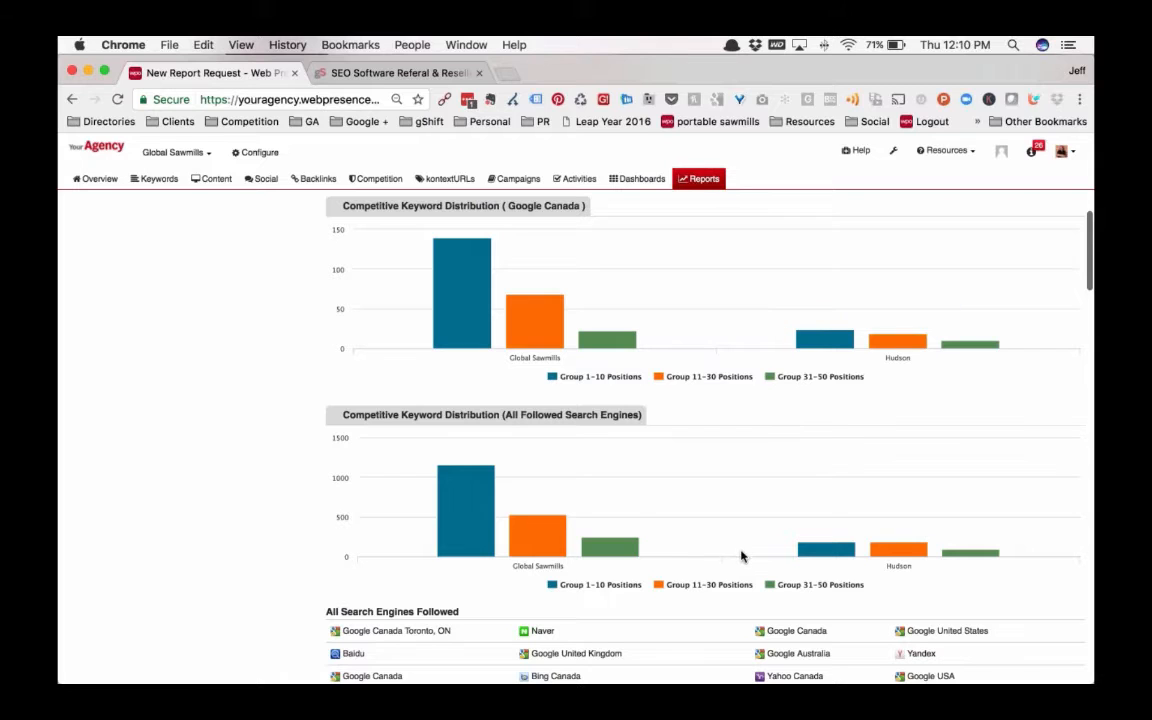
# Review the followed search engines and the colour-coded Top Keyword Positions table for Google Canada
pyautogui.scroll(-4, 741, 556)
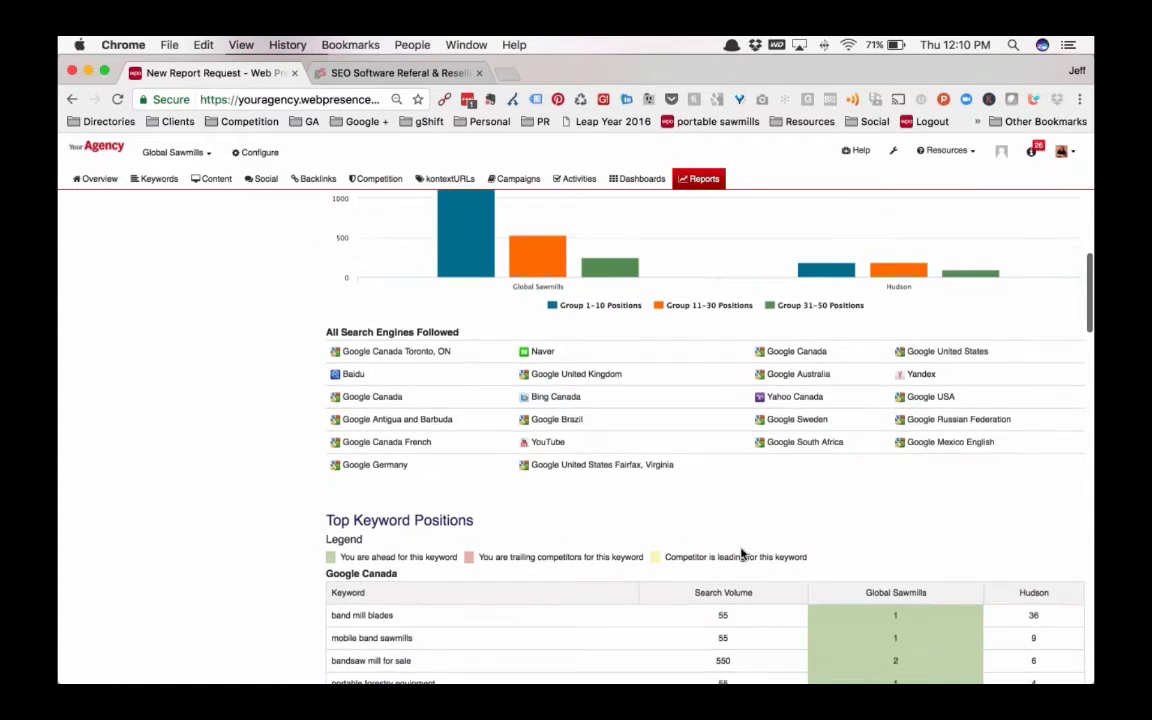
pyautogui.scroll(-4, 741, 553)
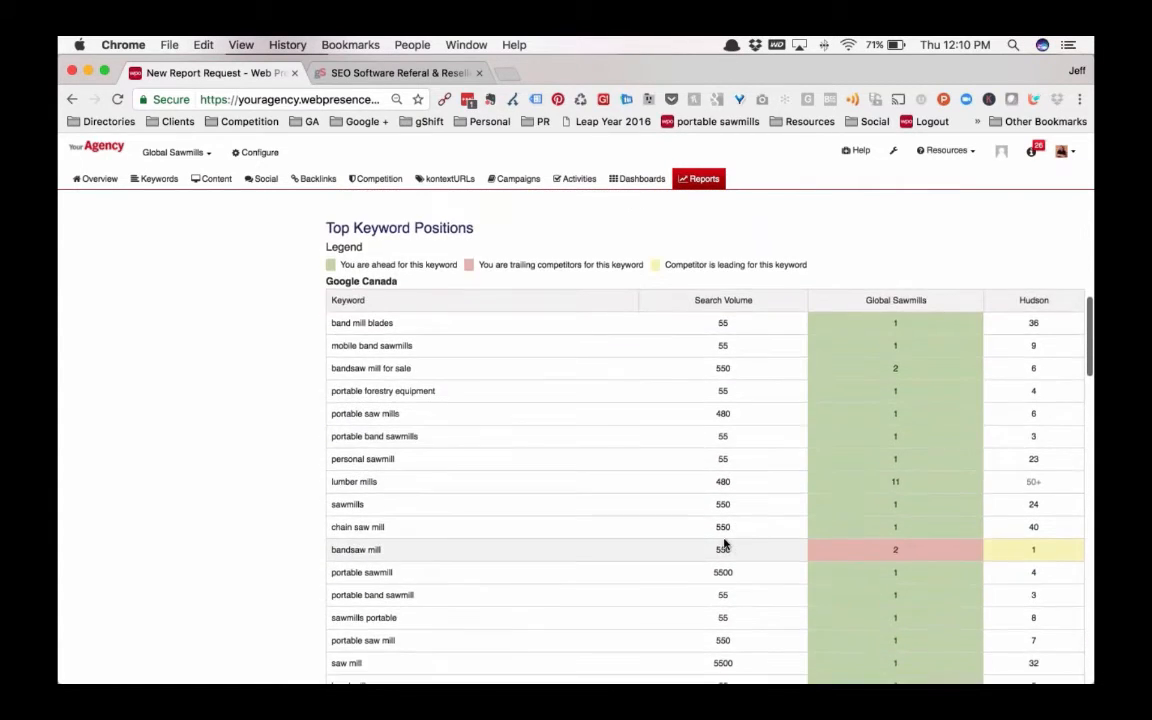
pyautogui.scroll(-1, 724, 544)
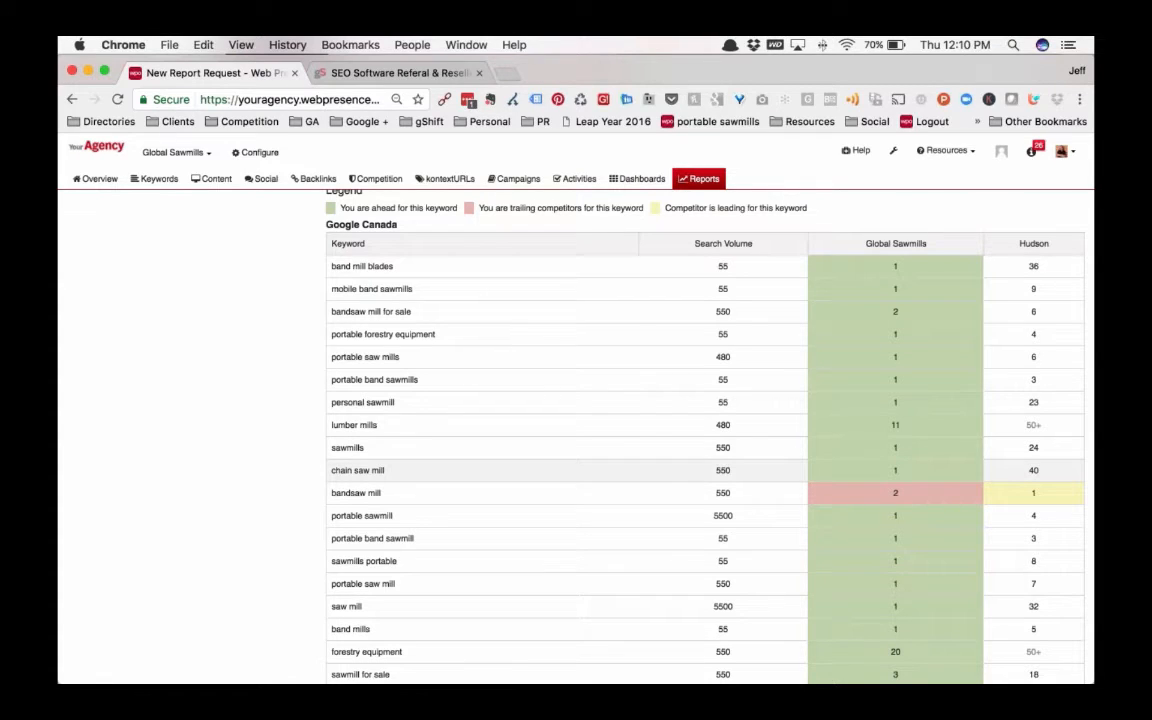
pyautogui.scroll(2, 840, 475)
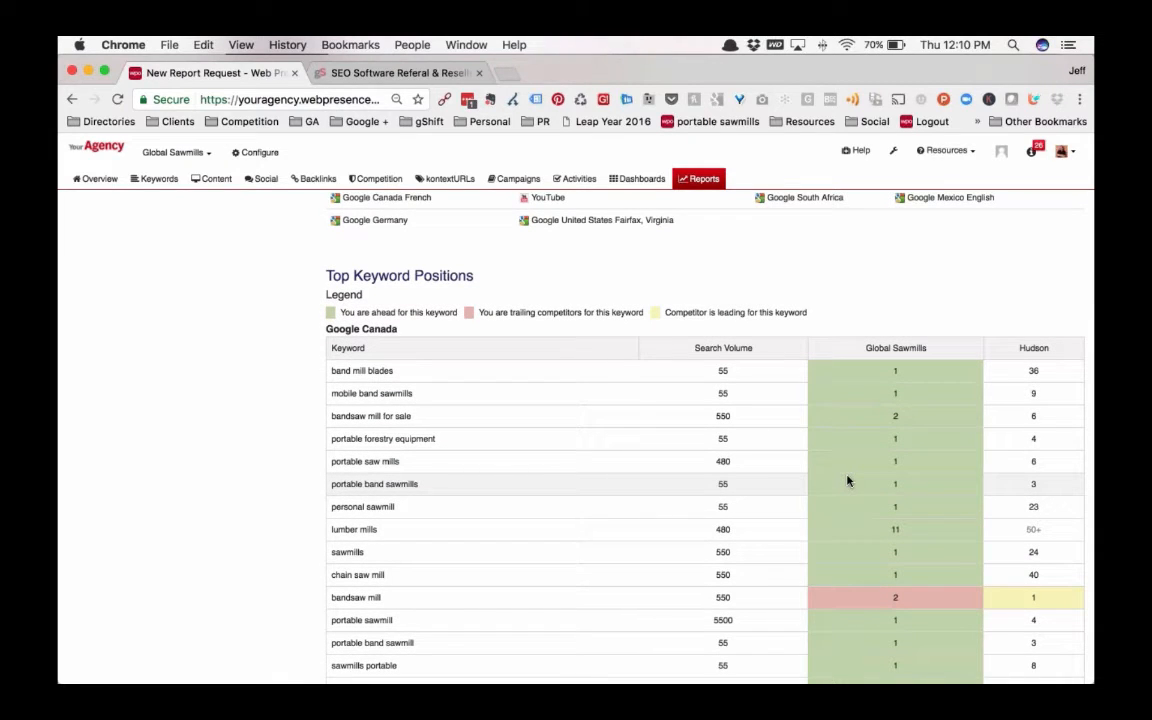
pyautogui.scroll(-1, 847, 481)
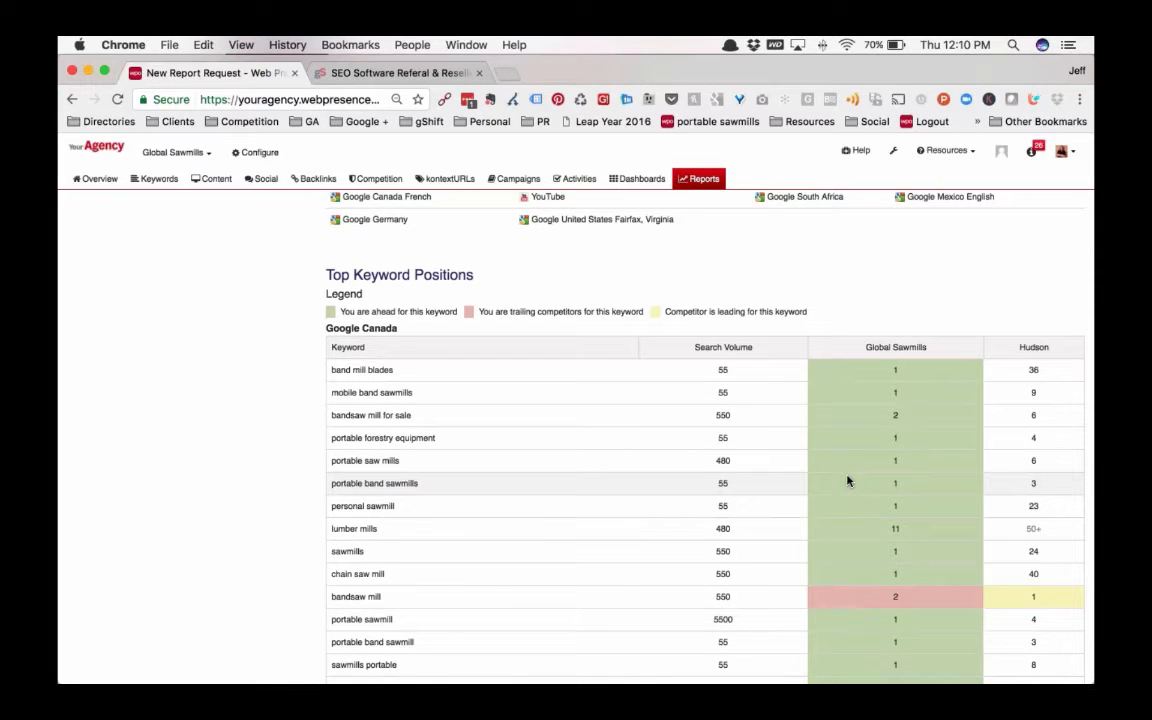
pyautogui.scroll(-15, 847, 478)
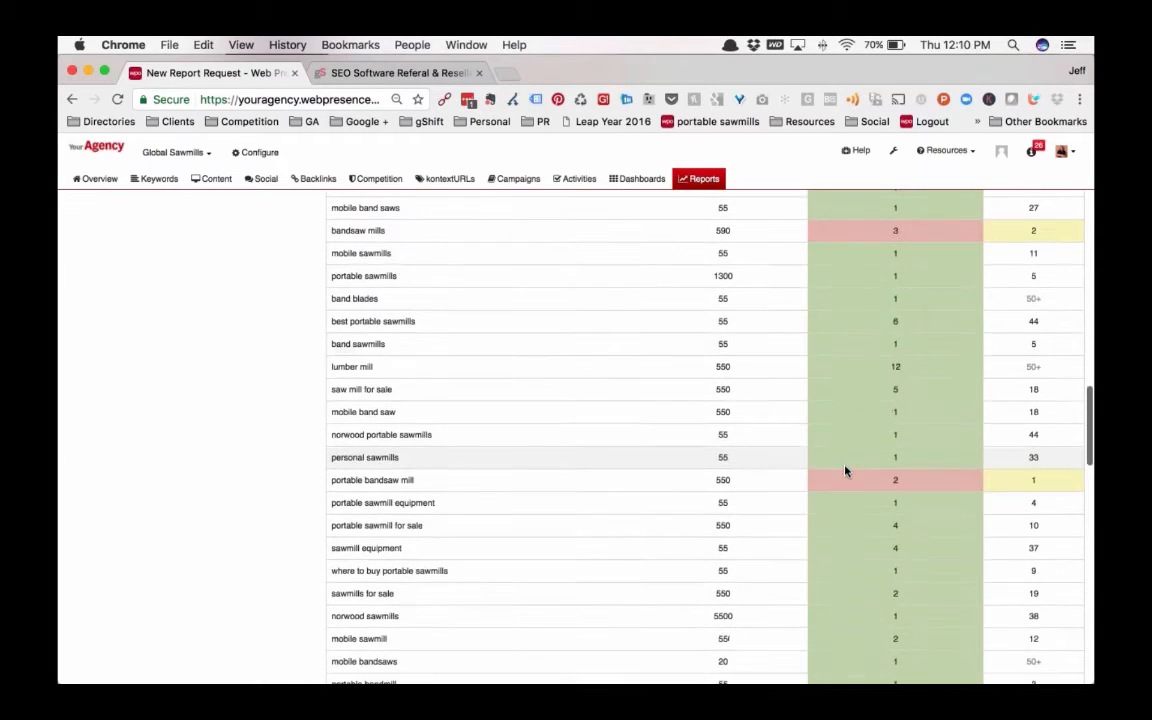
# Examine the Backlinks Comparison table and charts, and the Technical Comparison of indexed pages and domain information
pyautogui.scroll(-15, 846, 470)
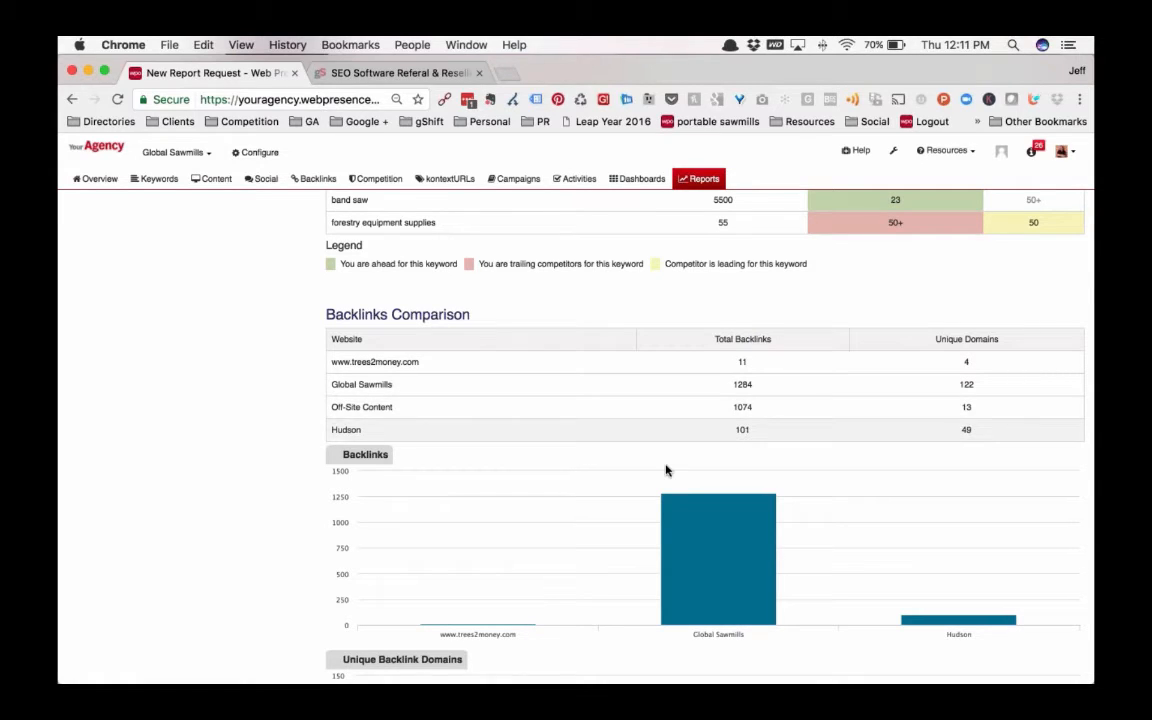
pyautogui.scroll(-2, 684, 470)
pyautogui.scroll(-6, 684, 473)
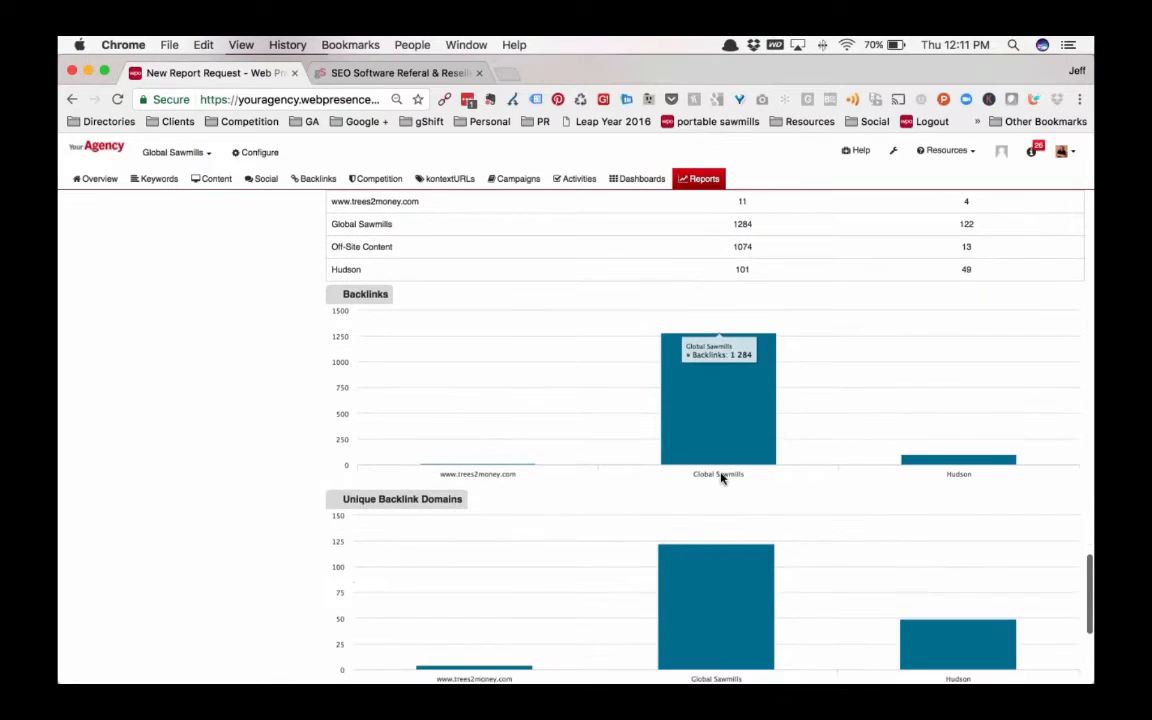
pyautogui.scroll(-3, 724, 478)
pyautogui.scroll(9, 722, 481)
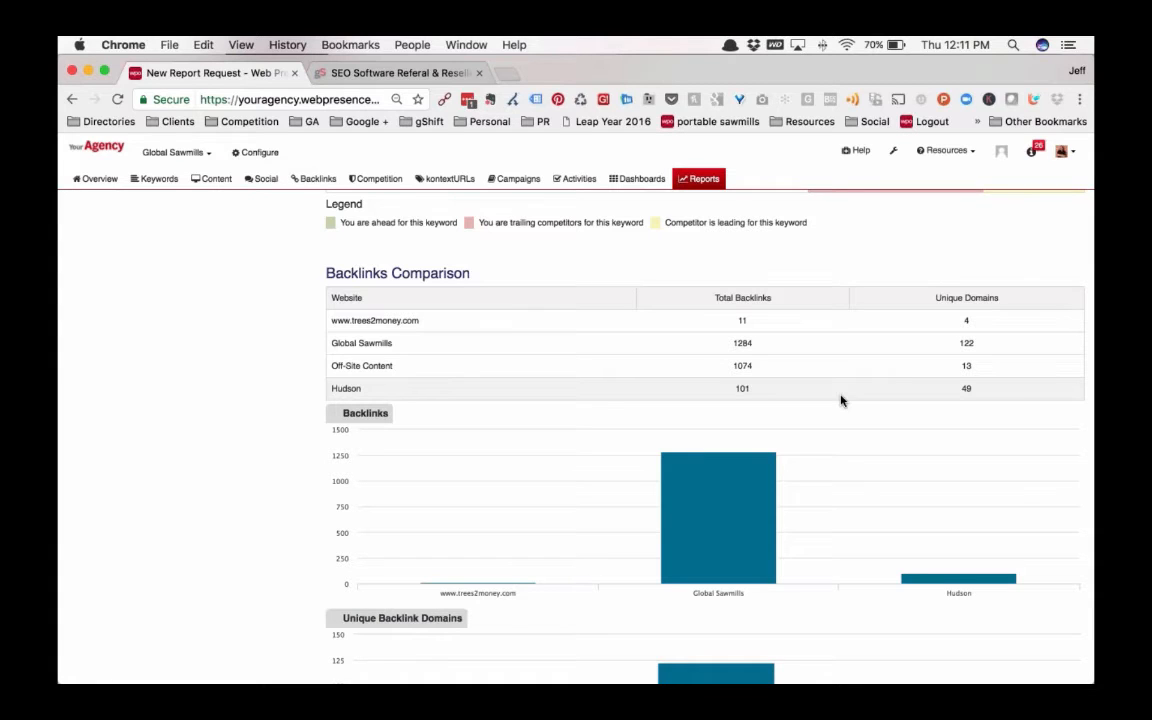
pyautogui.scroll(-3, 840, 400)
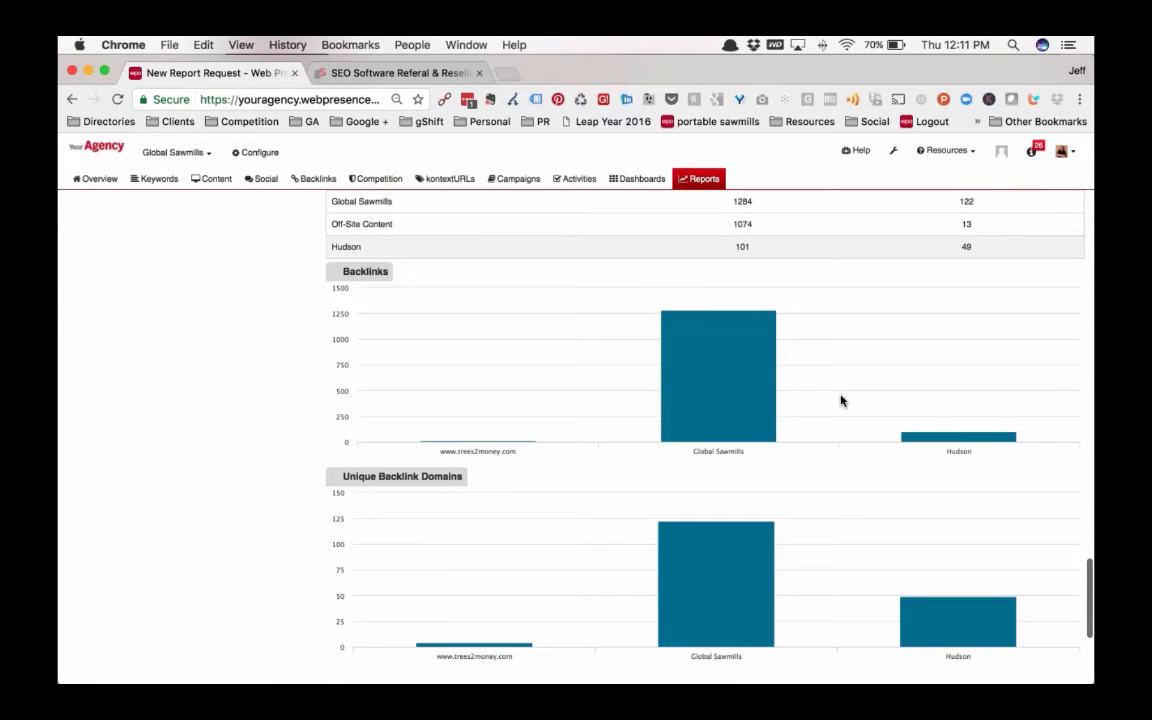
pyautogui.scroll(-6, 840, 400)
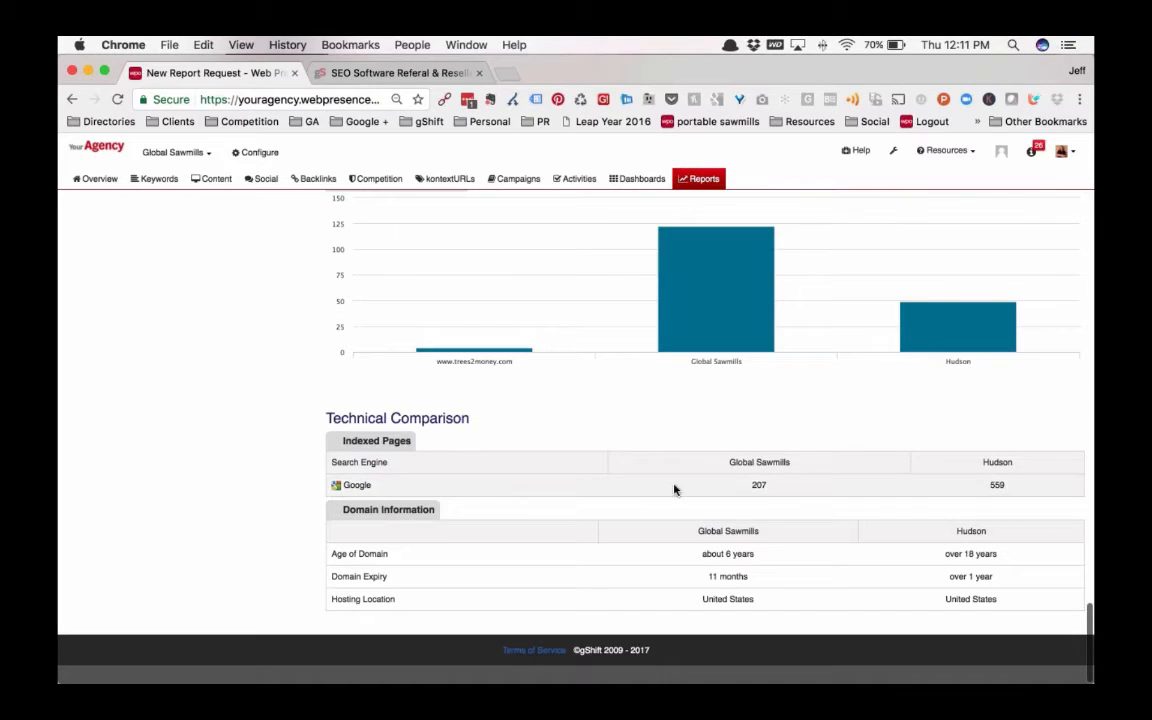
# Compare the Google indexed page counts of Global Sawmills and Hudson in the Technical Comparison, and return to the report's beginning
pyautogui.doubleClick(760, 485)
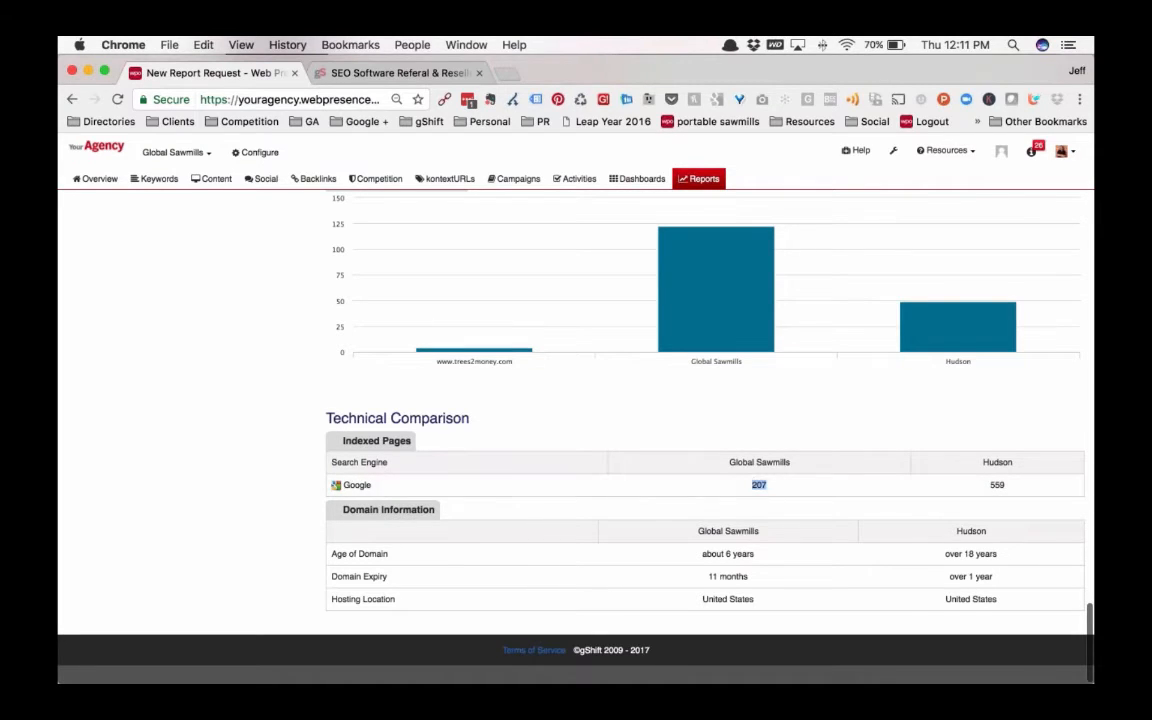
pyautogui.doubleClick(997, 485)
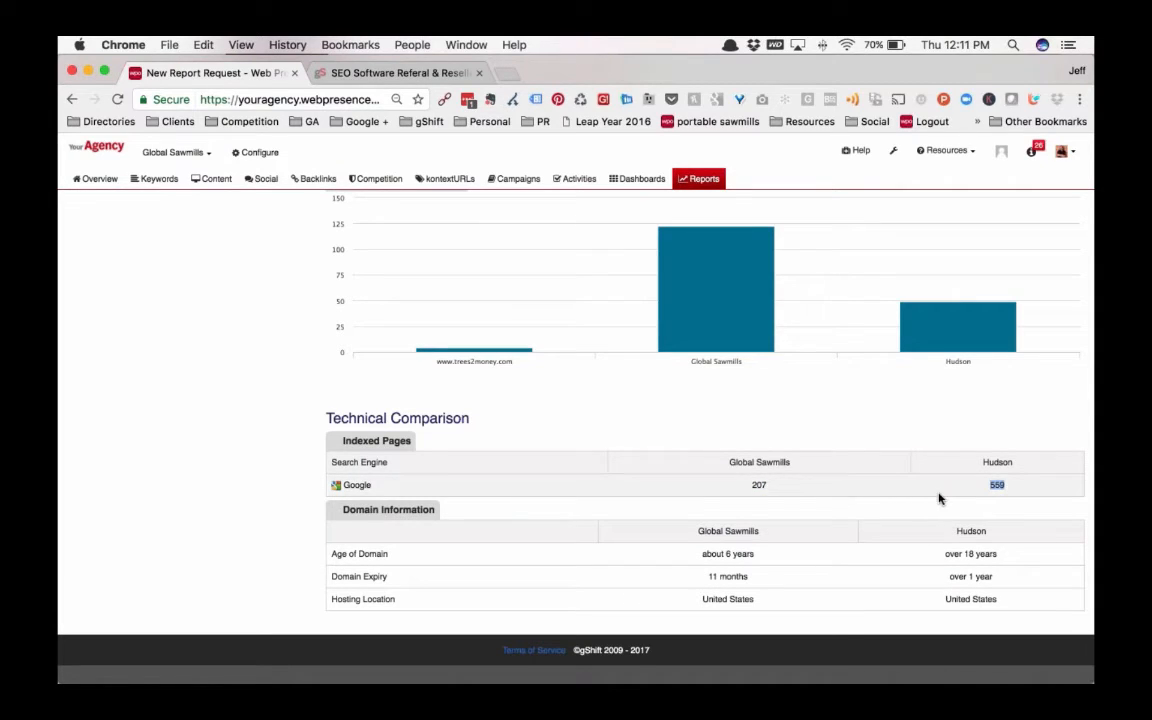
pyautogui.click(875, 432)
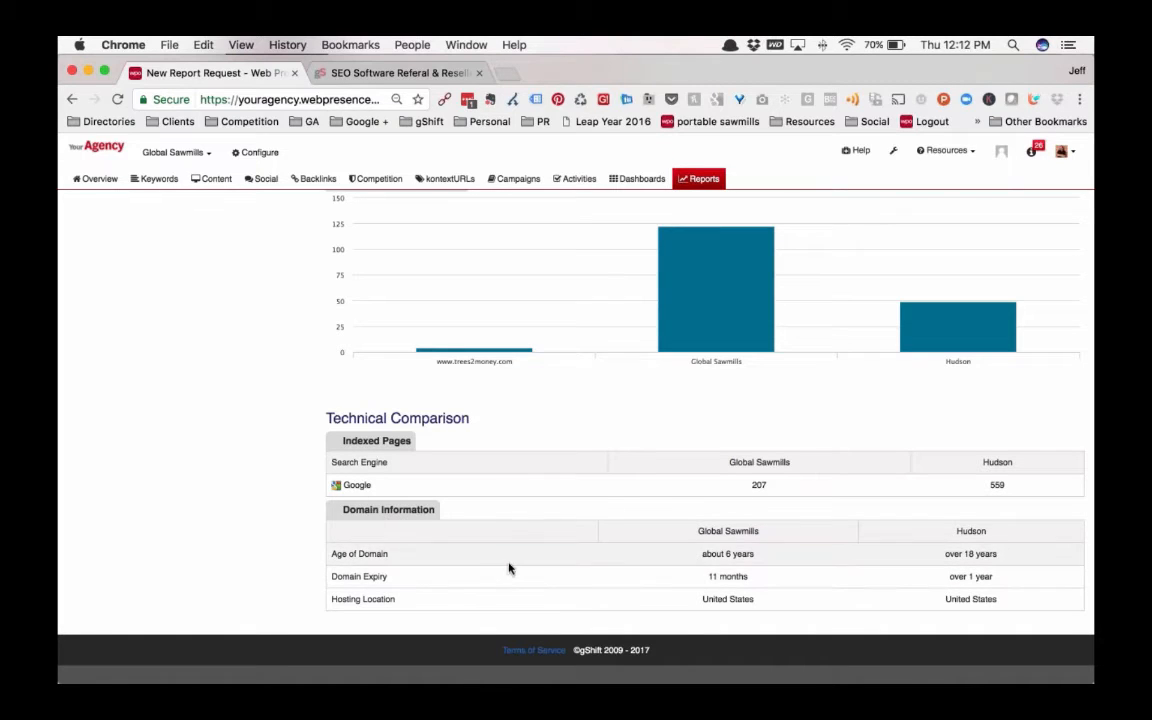
pyautogui.scroll(2, 538, 315)
pyautogui.scroll(15, 538, 319)
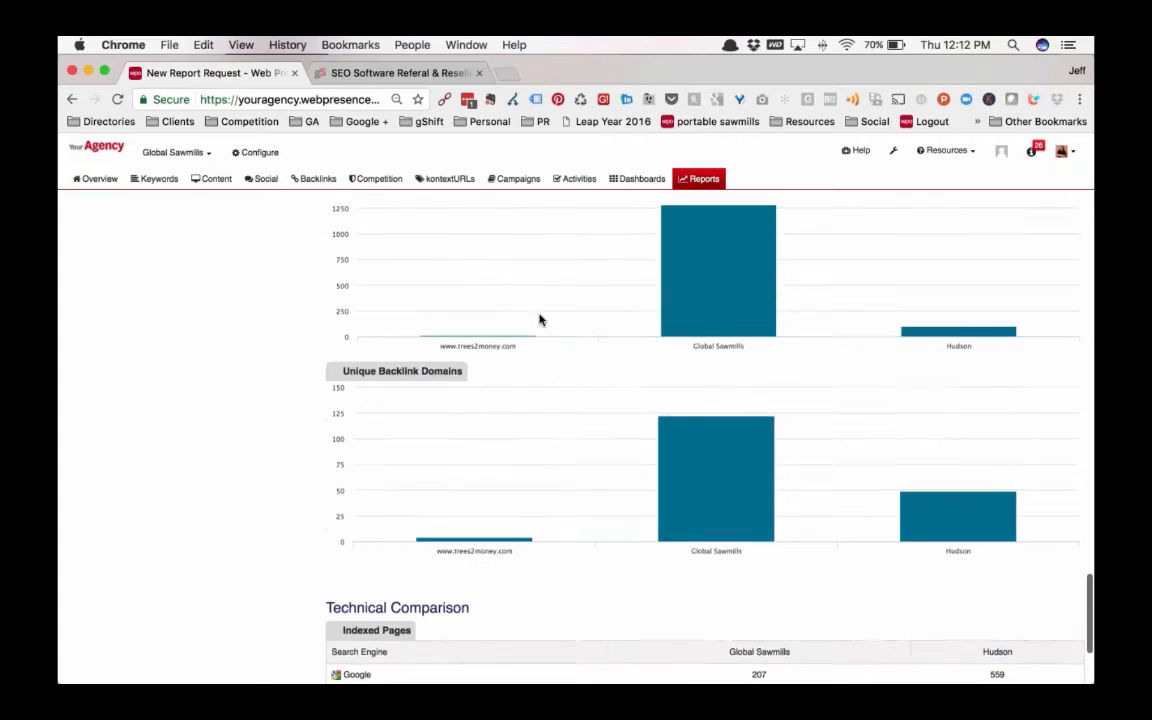
pyautogui.scroll(15, 539, 324)
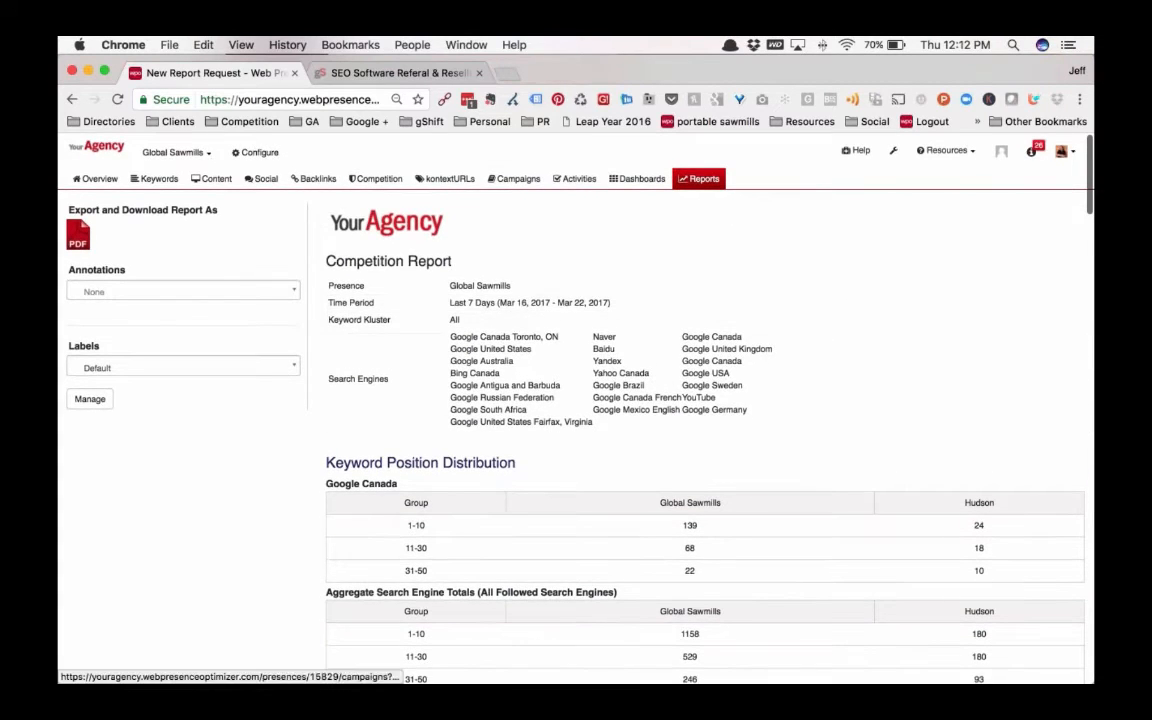
# Open the Competitive Visibility report form and review its keyword kluster and competitor choices
pyautogui.click(703, 181)
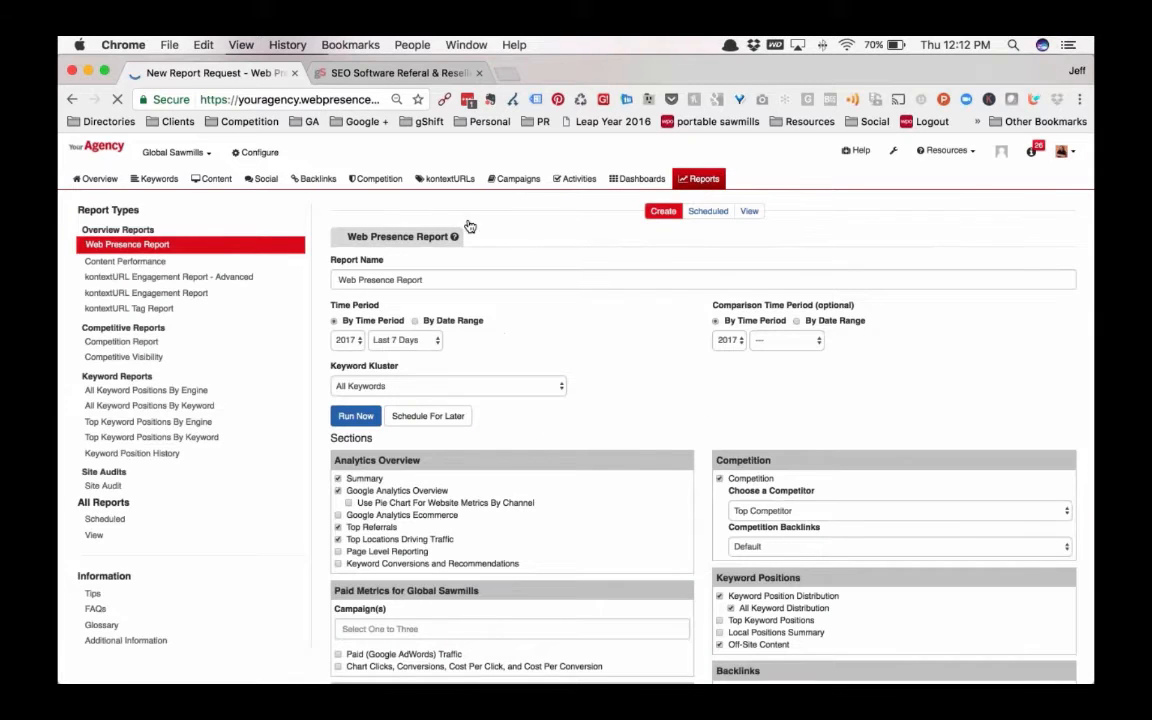
pyautogui.click(125, 358)
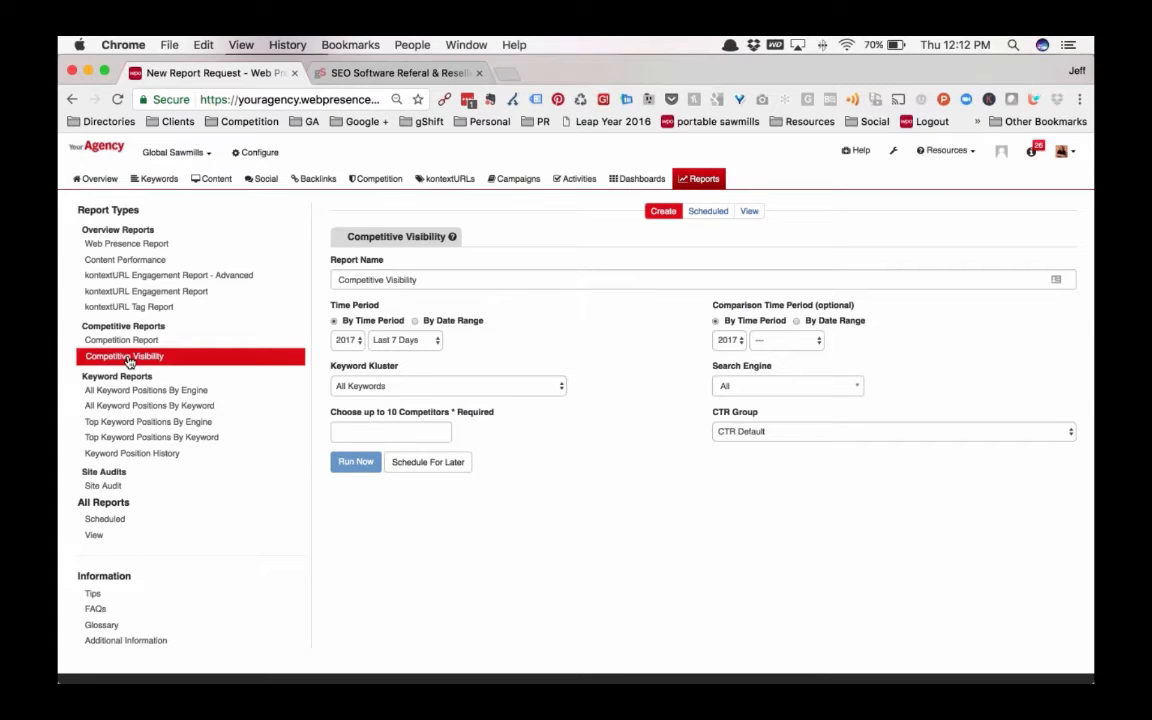
pyautogui.click(556, 386)
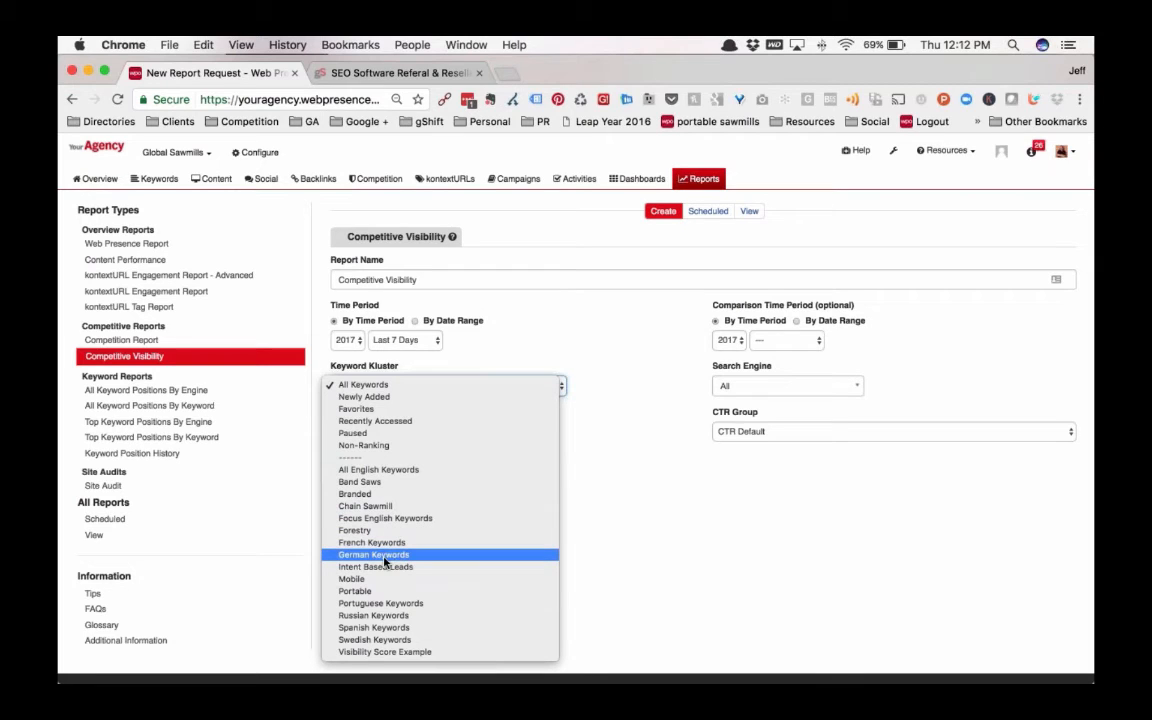
pyautogui.click(527, 316)
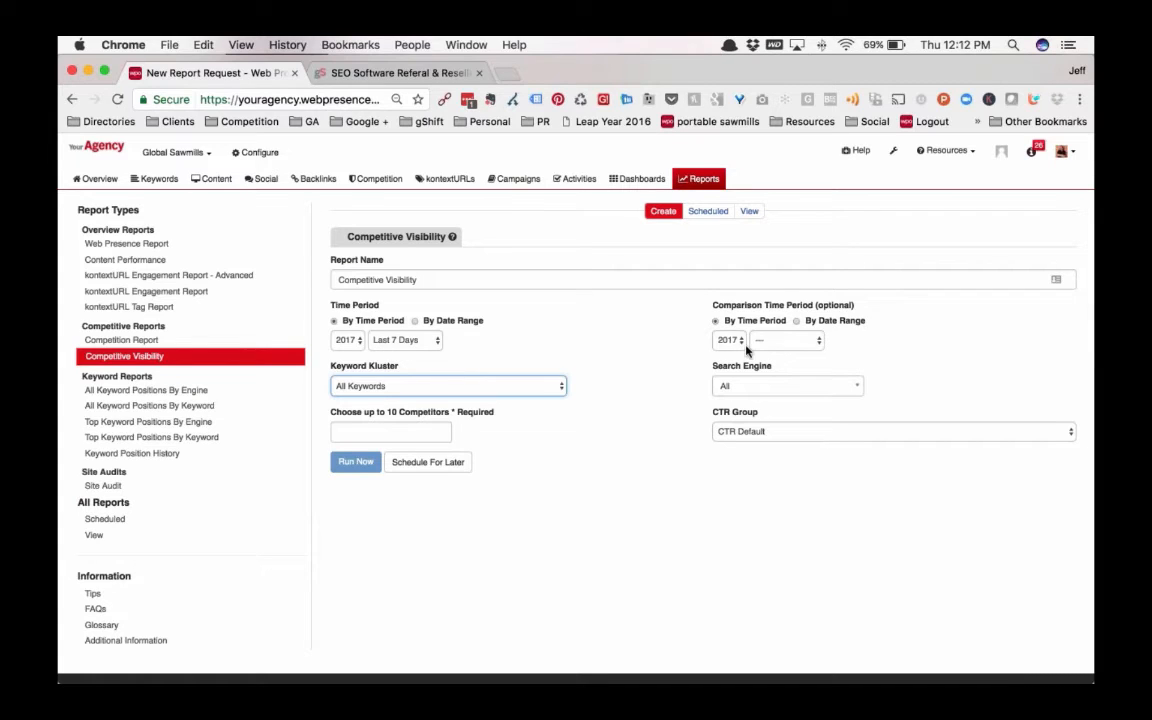
pyautogui.click(395, 431)
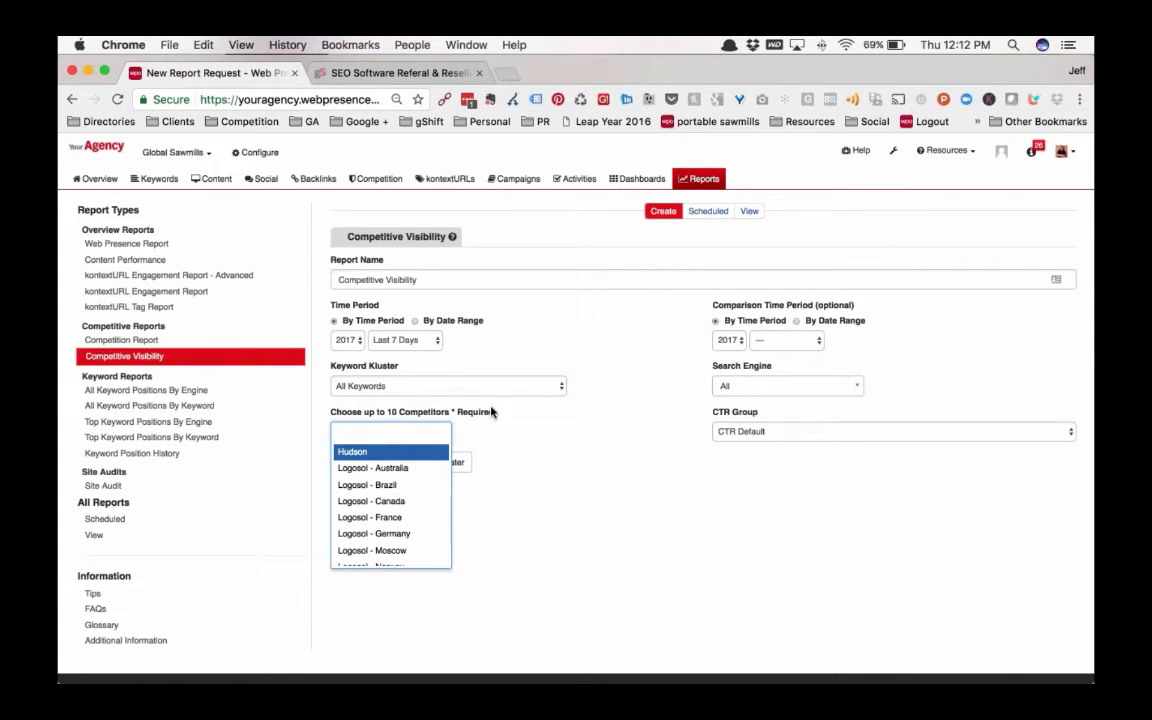
# List the existing Competitive Visibility reports and open the one for March 24 to 30, 2016 as HTML
pyautogui.click(750, 212)
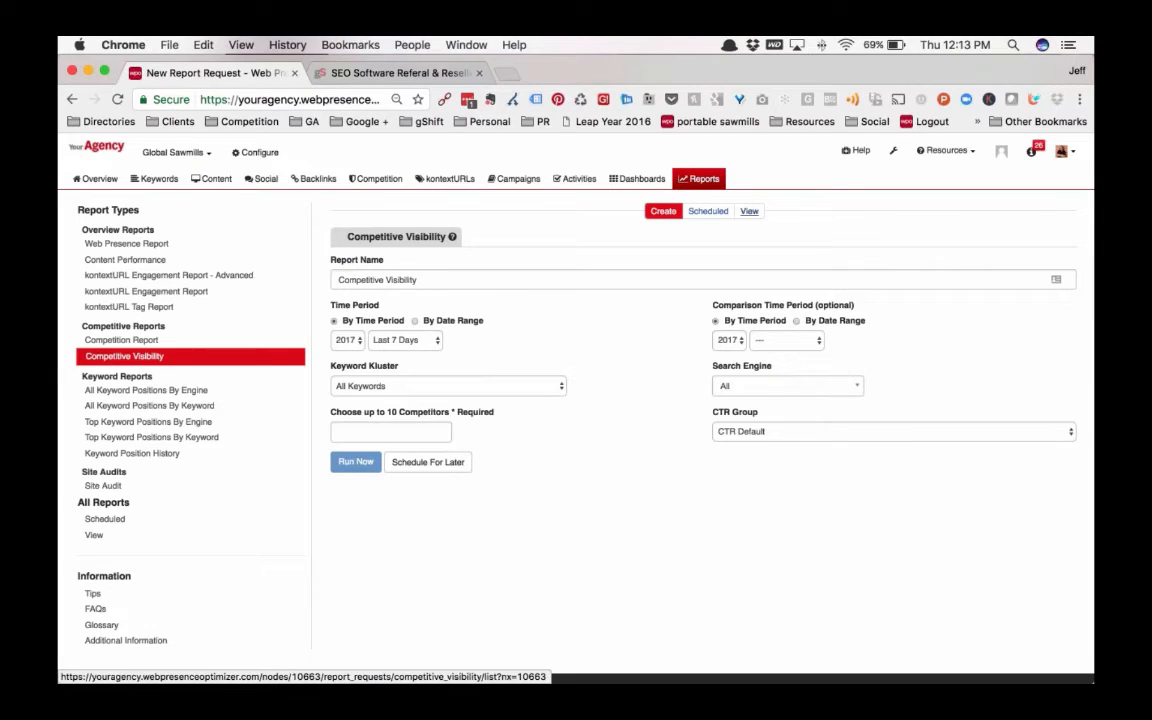
pyautogui.click(749, 212)
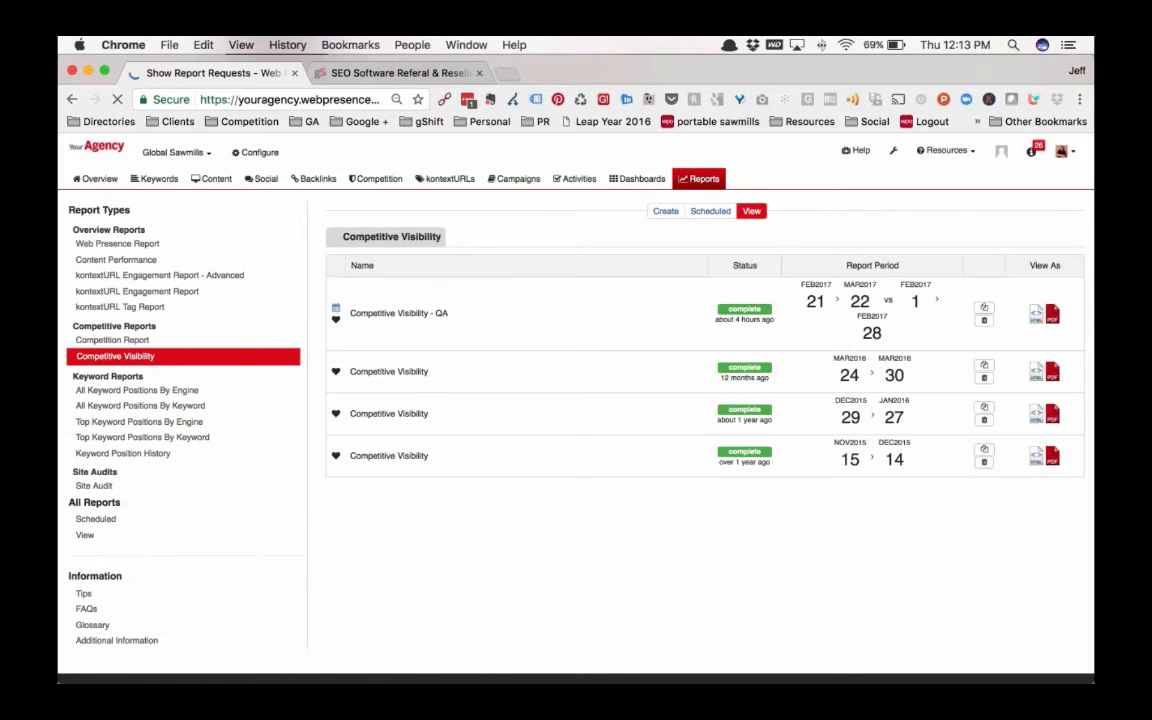
pyautogui.click(1038, 374)
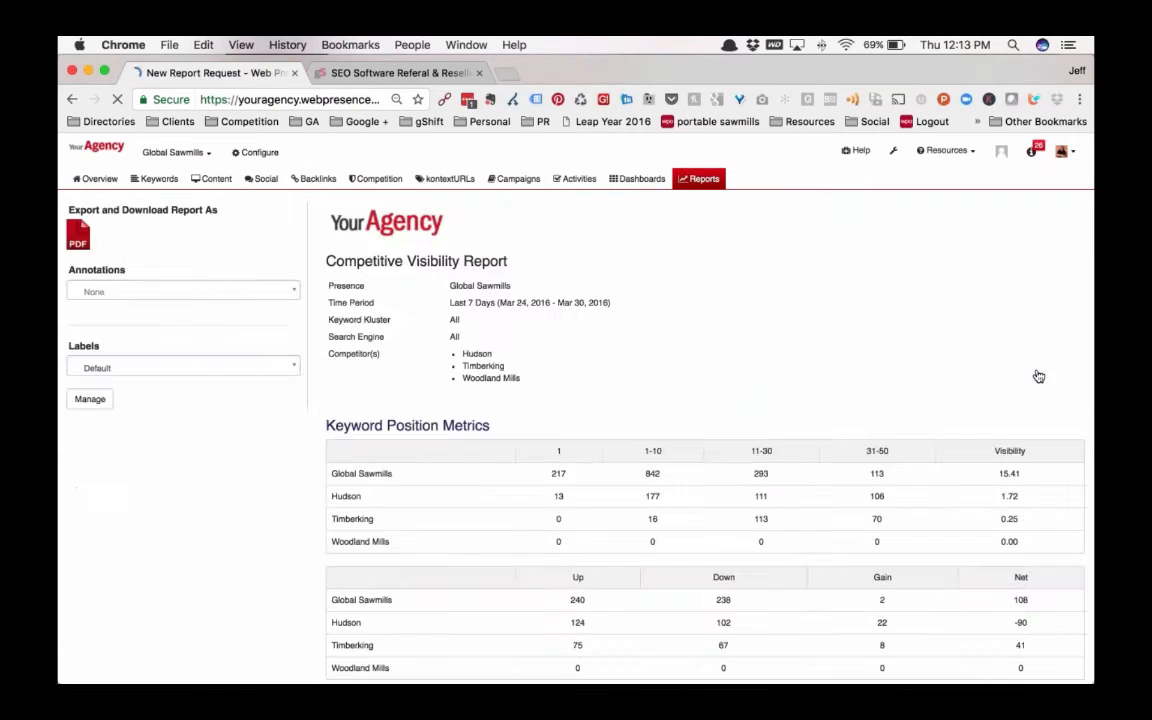
# Examine the report's header details and the Keyword Position Metrics tables for Global Sawmills and its three competitors
pyautogui.scroll(-1, 575, 430)
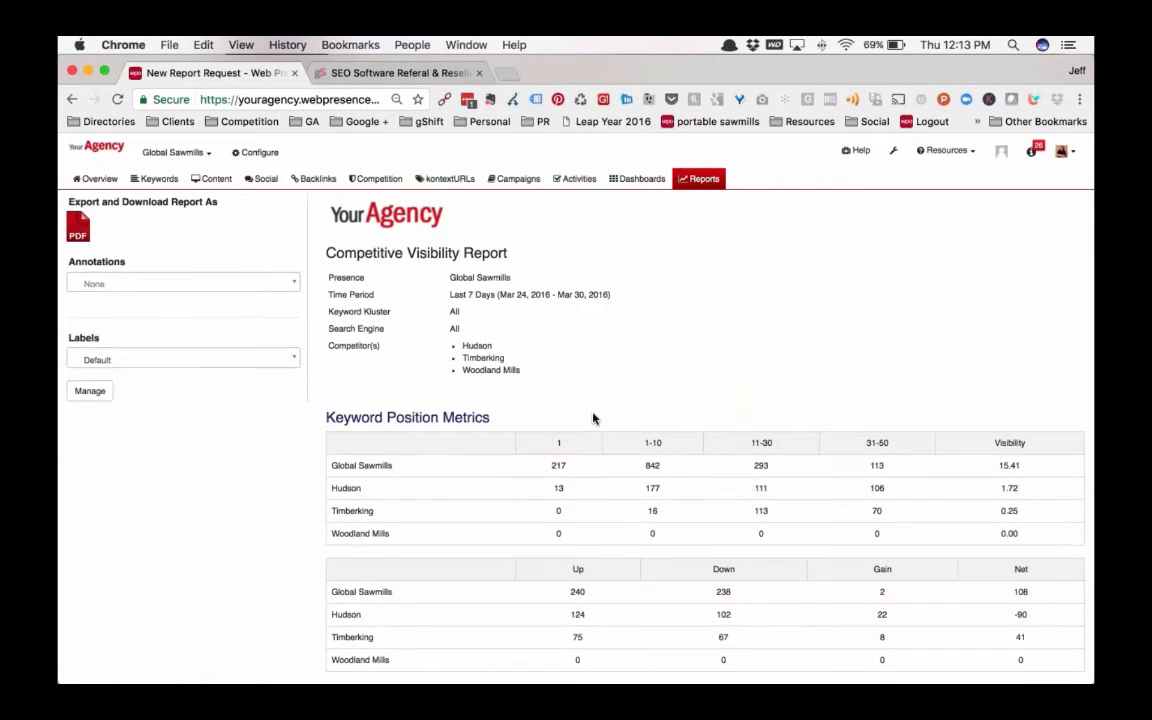
pyautogui.scroll(-3, 593, 418)
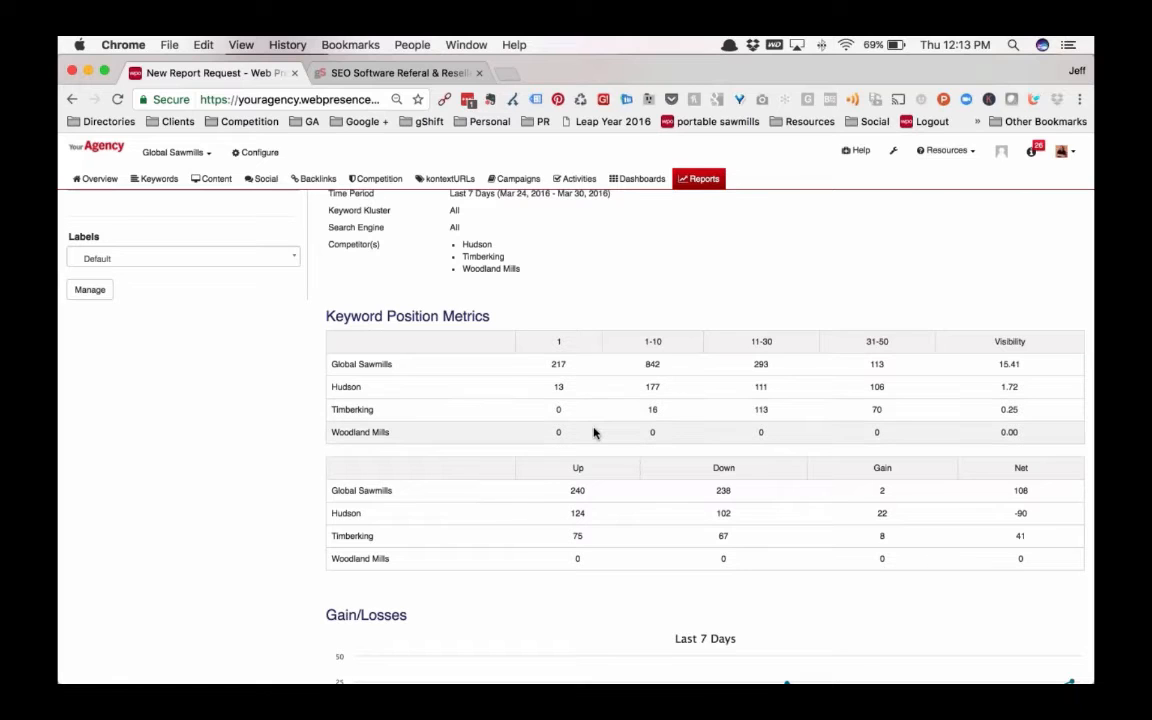
pyautogui.scroll(3, 593, 432)
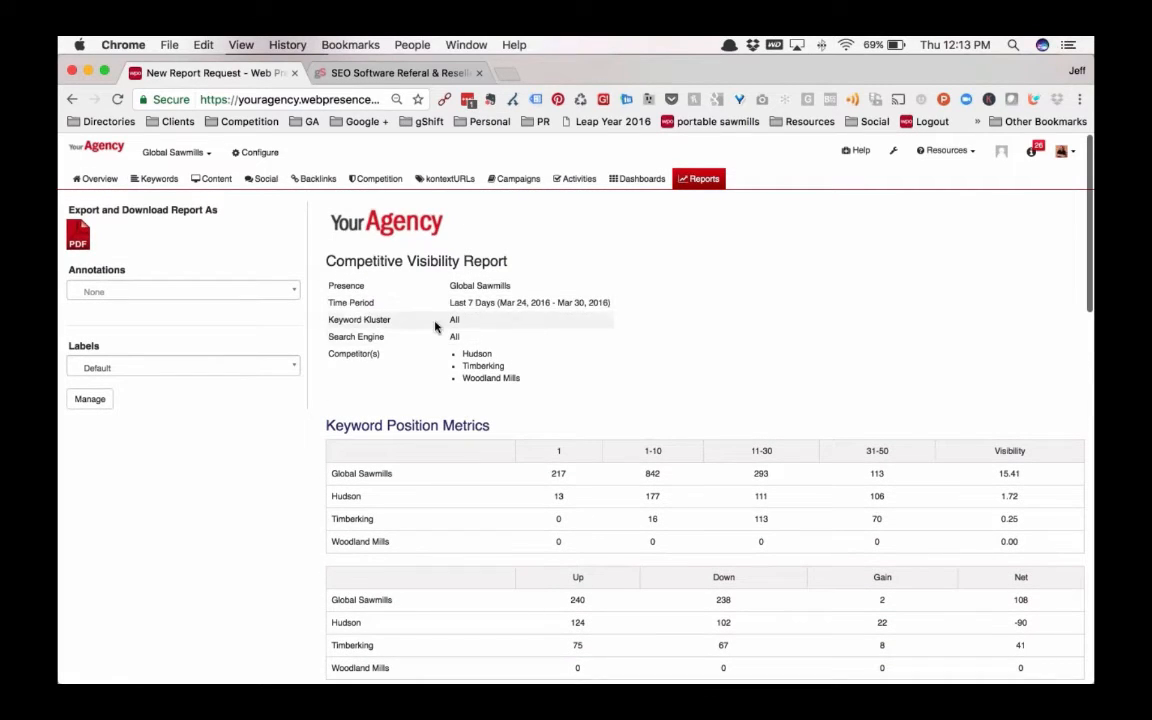
pyautogui.scroll(-1, 640, 487)
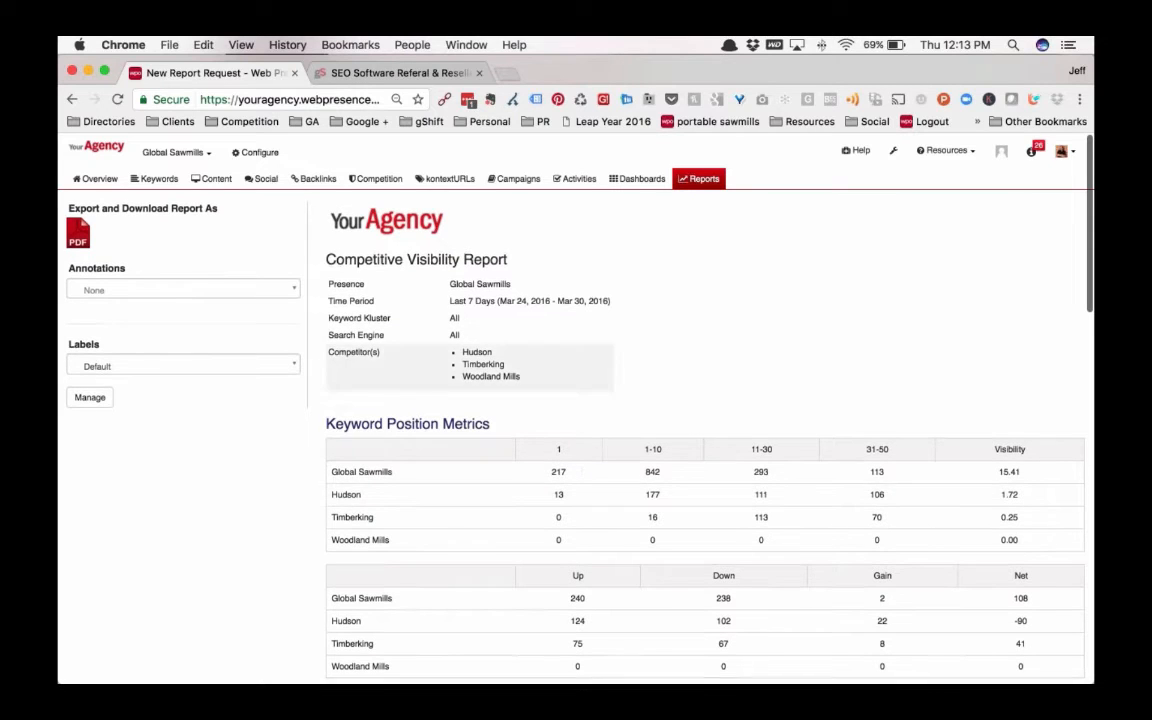
pyautogui.scroll(-3, 615, 490)
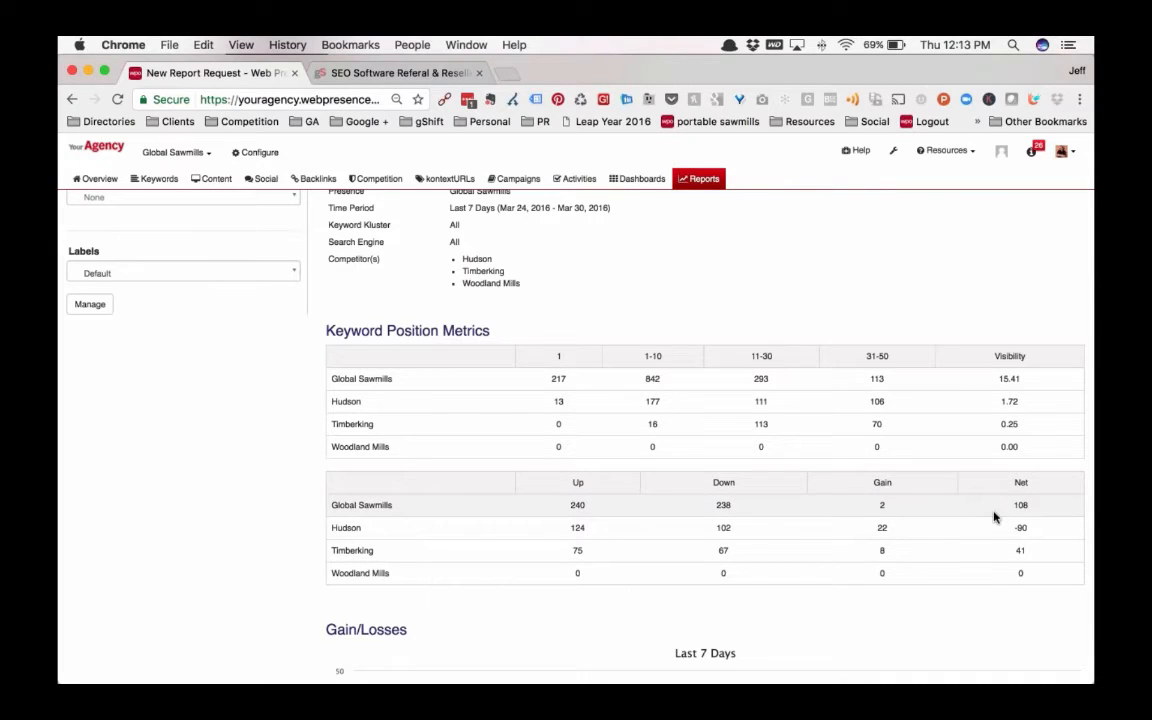
# Review the Gain/Losses, Net Gain/Losses and Search Visibility charts and tables of the Competitive Visibility Report
pyautogui.scroll(-5, 823, 542)
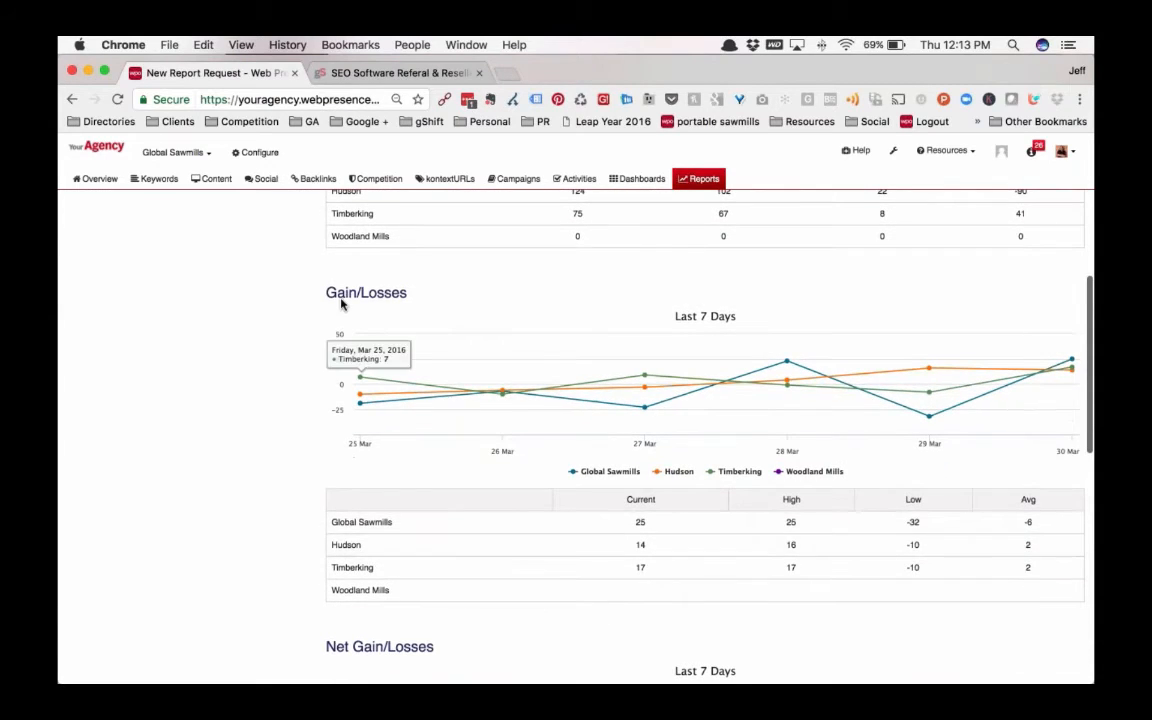
pyautogui.scroll(-2, 681, 532)
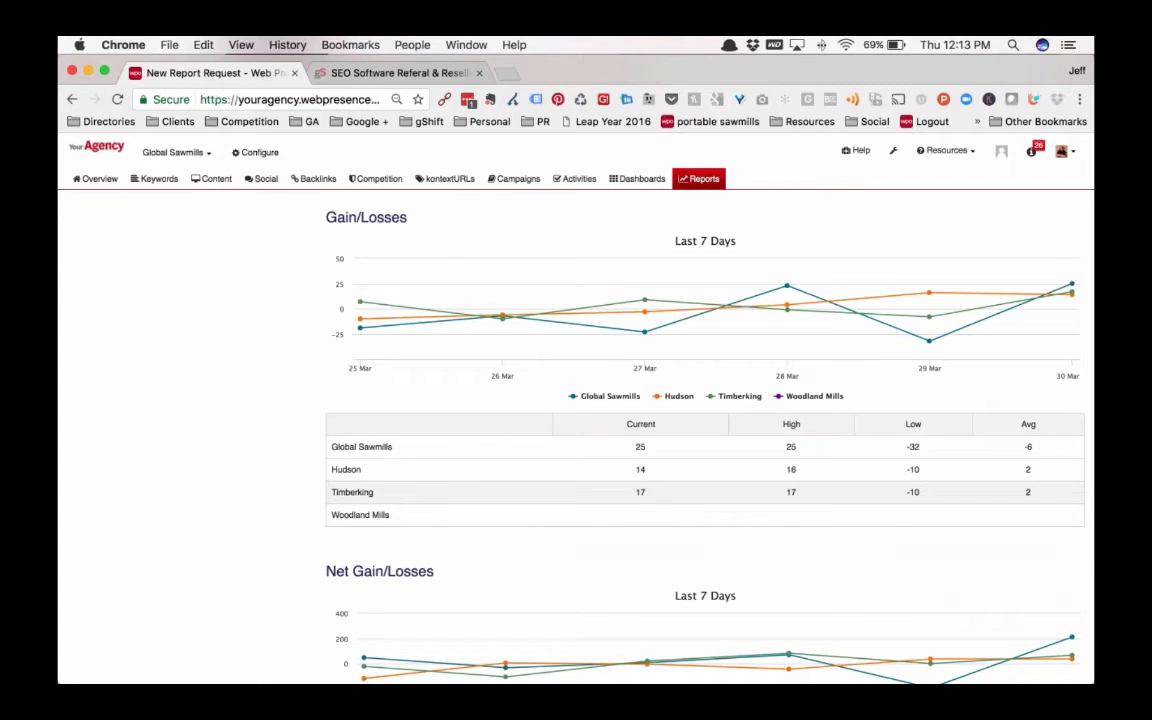
pyautogui.scroll(-5, 643, 489)
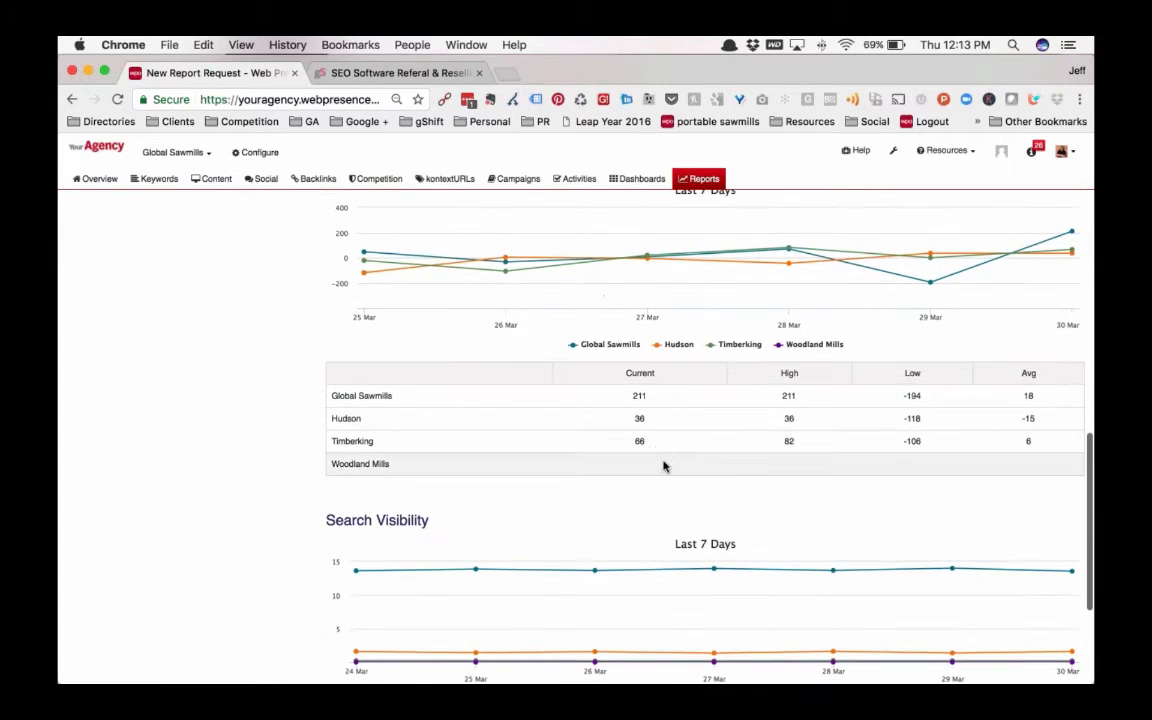
pyautogui.scroll(-3, 663, 466)
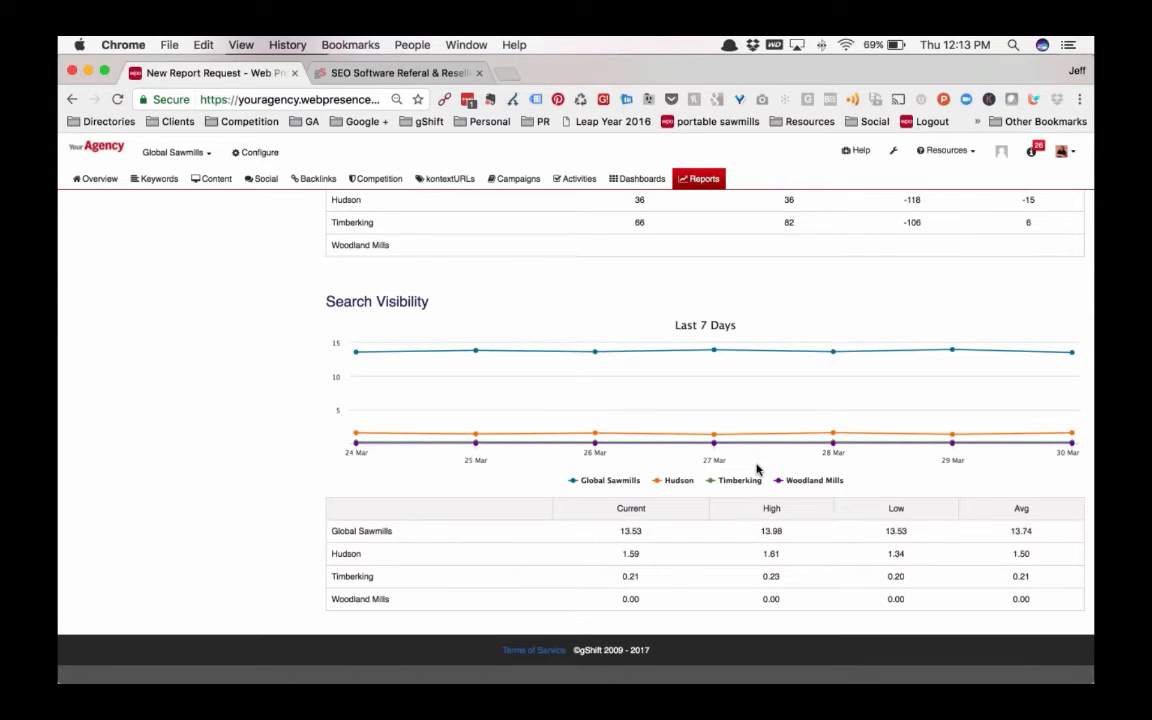
pyautogui.scroll(15, 740, 380)
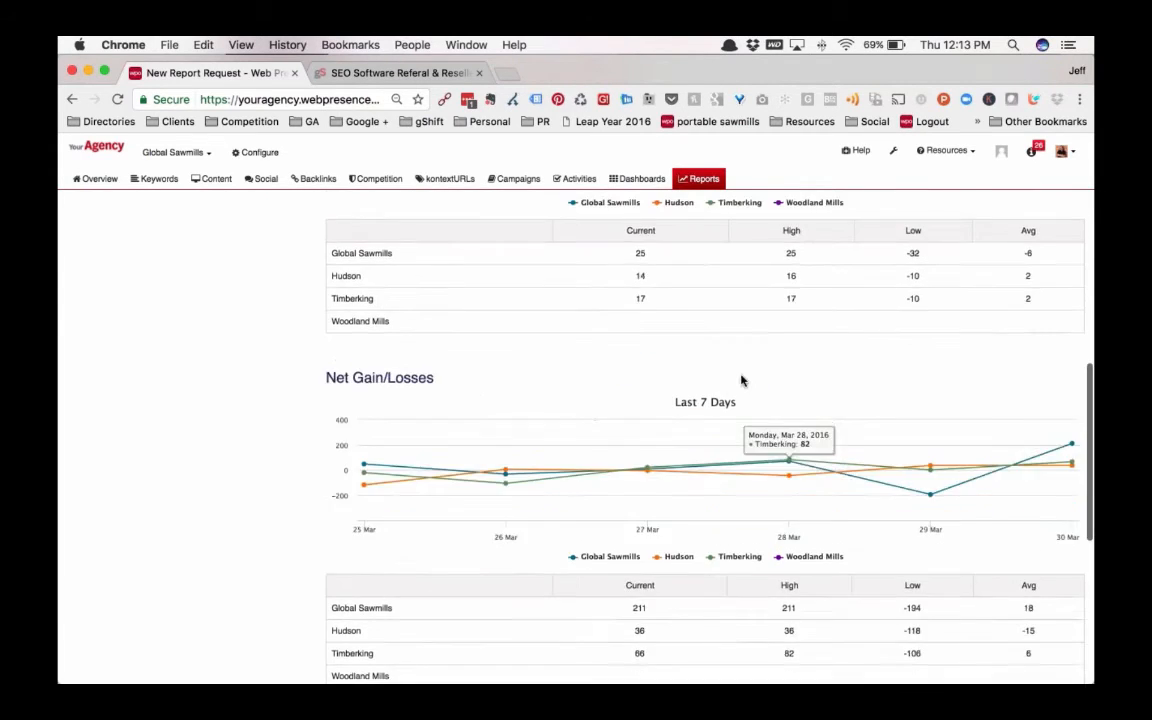
pyautogui.scroll(2, 740, 383)
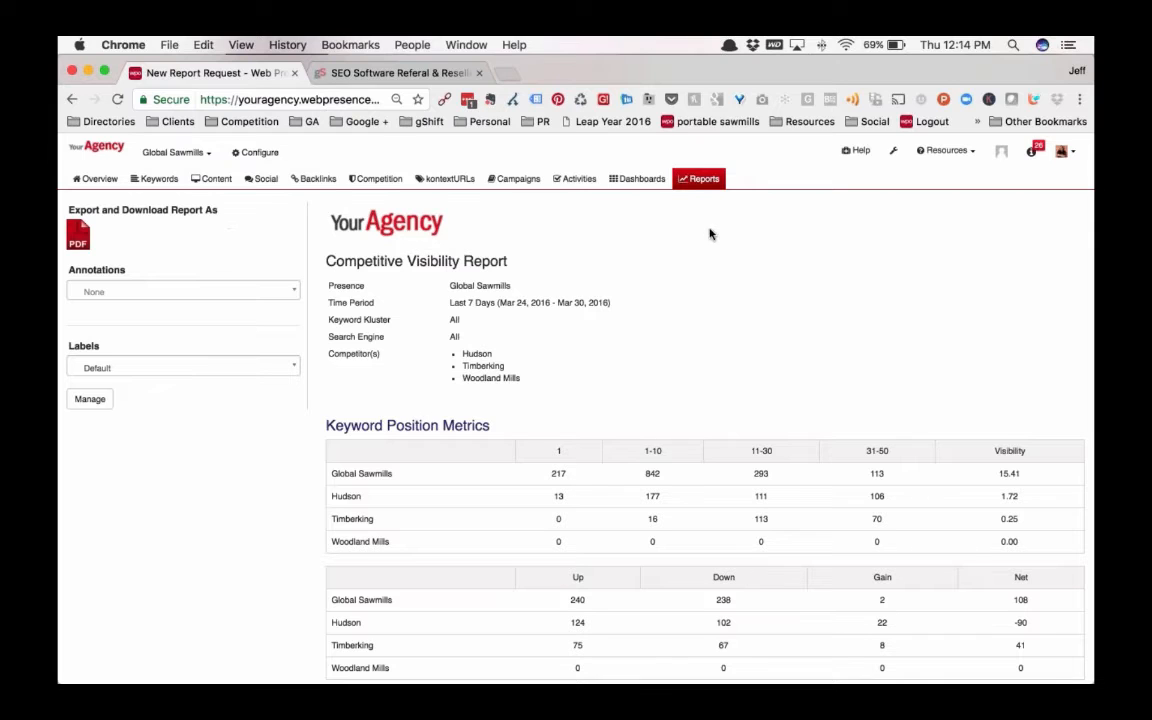
# Open the Dashboards overview for Global Sawmills and look through the existing dashboards
pyautogui.click(640, 179)
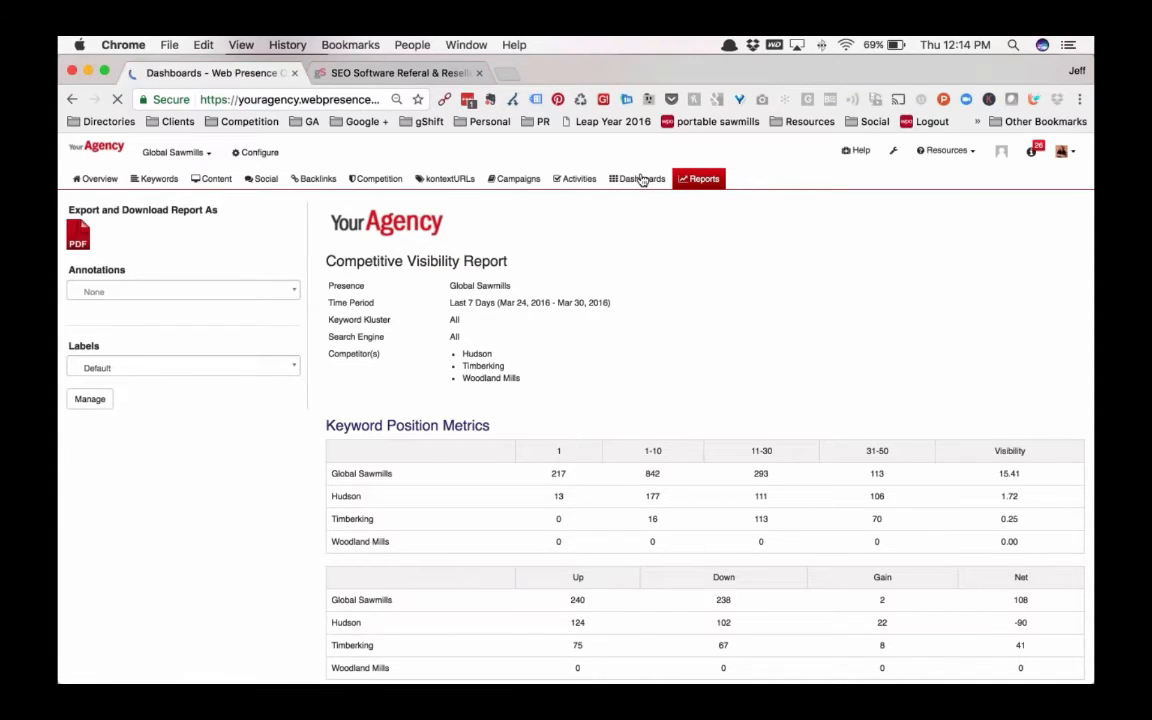
pyautogui.scroll(-1, 458, 579)
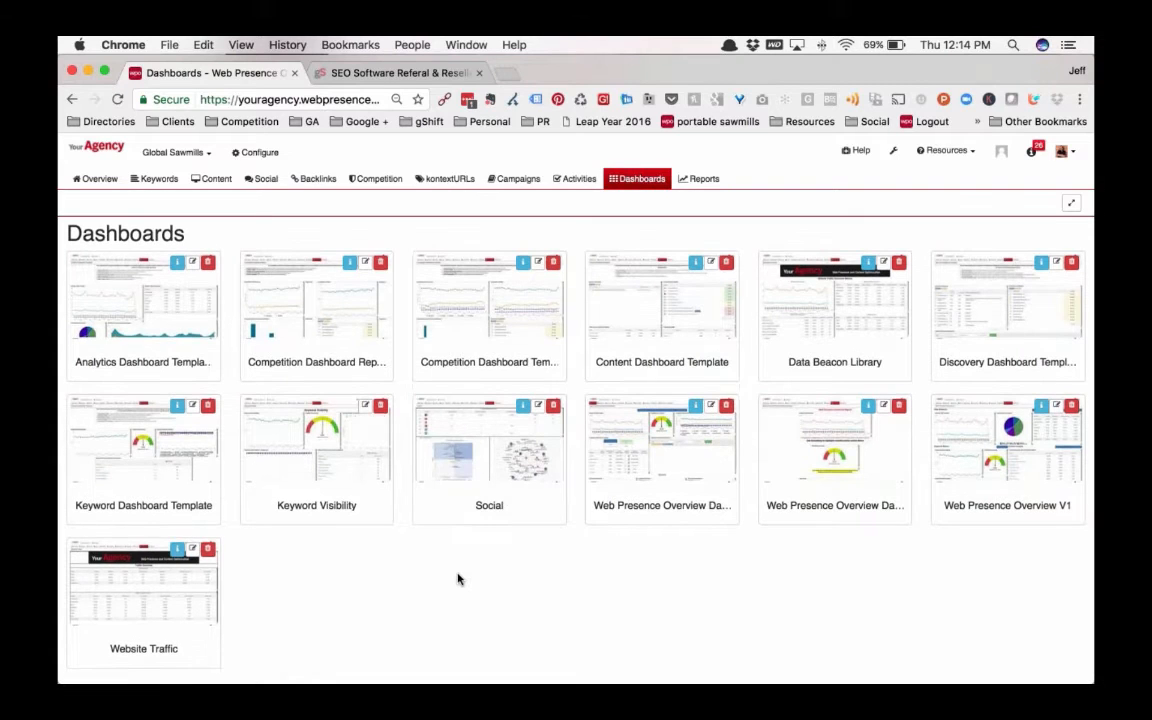
pyautogui.scroll(-3, 458, 579)
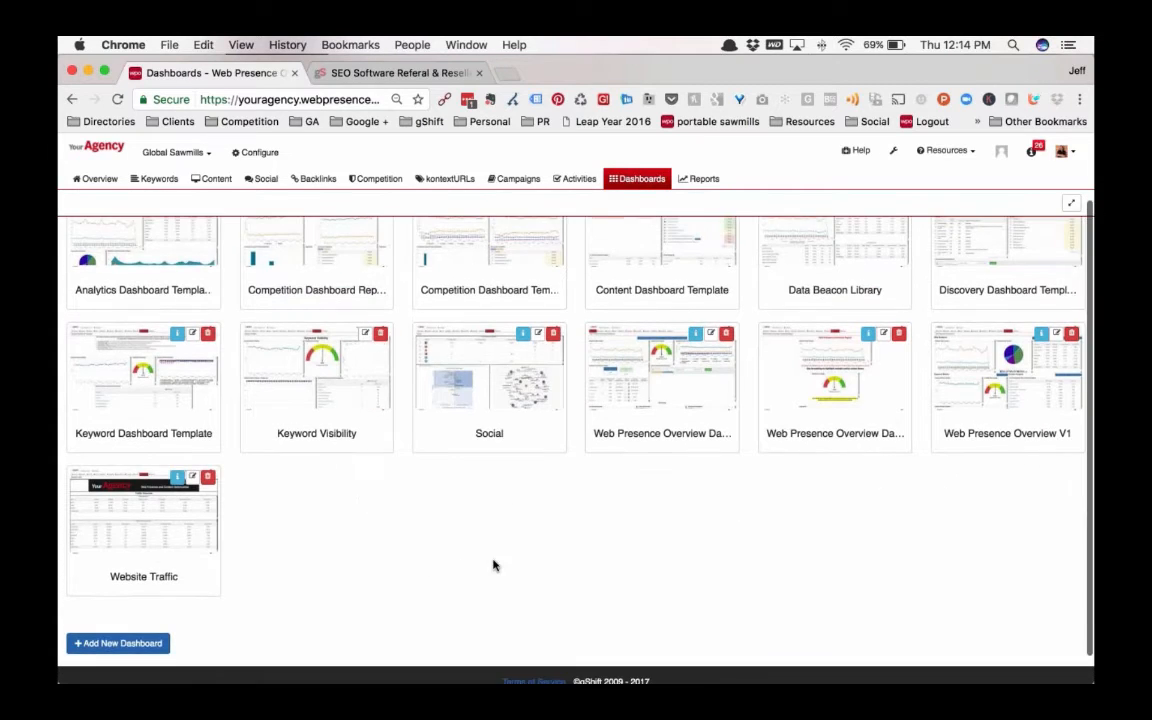
pyautogui.scroll(-1, 410, 530)
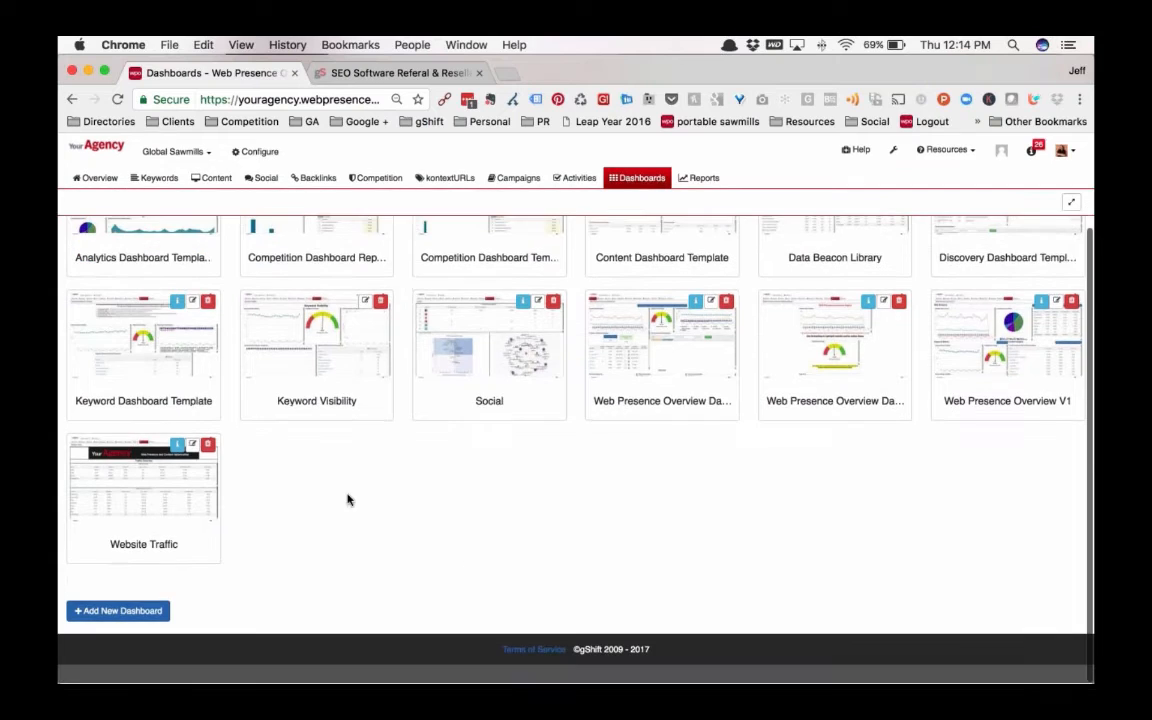
# Create an editable dashboard from the Competitive Visibility, Keyword and Content Audit template, keeping its default name and description
pyautogui.click(118, 611)
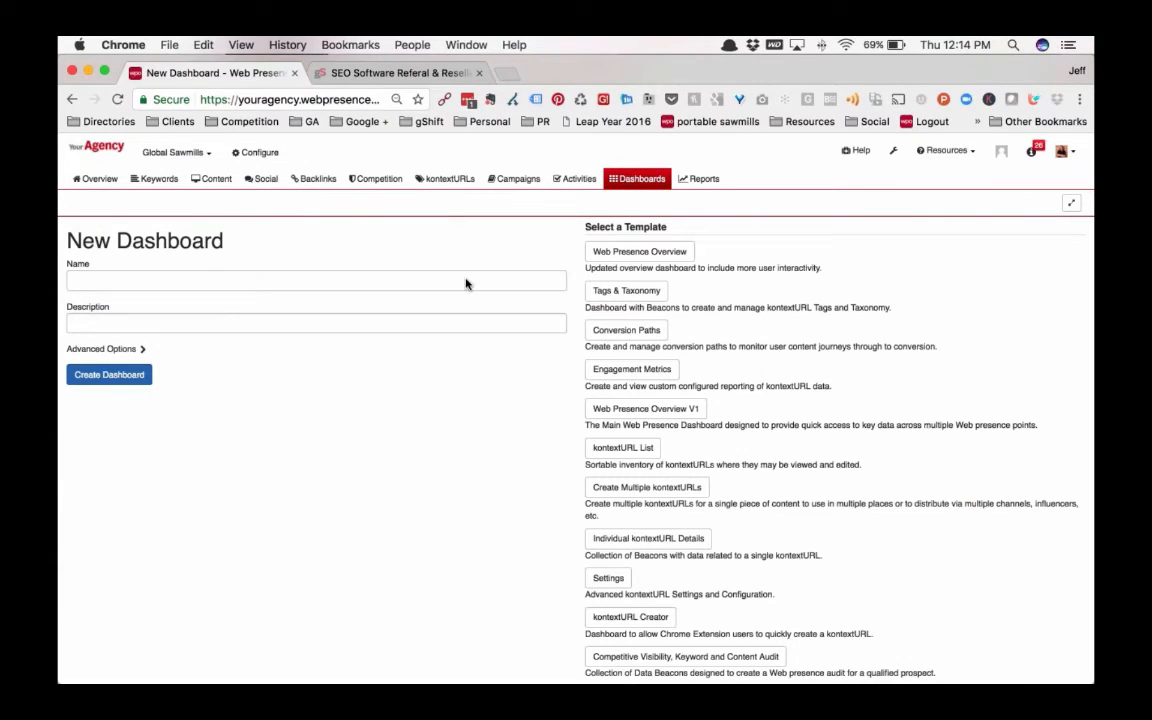
pyautogui.scroll(-3, 517, 478)
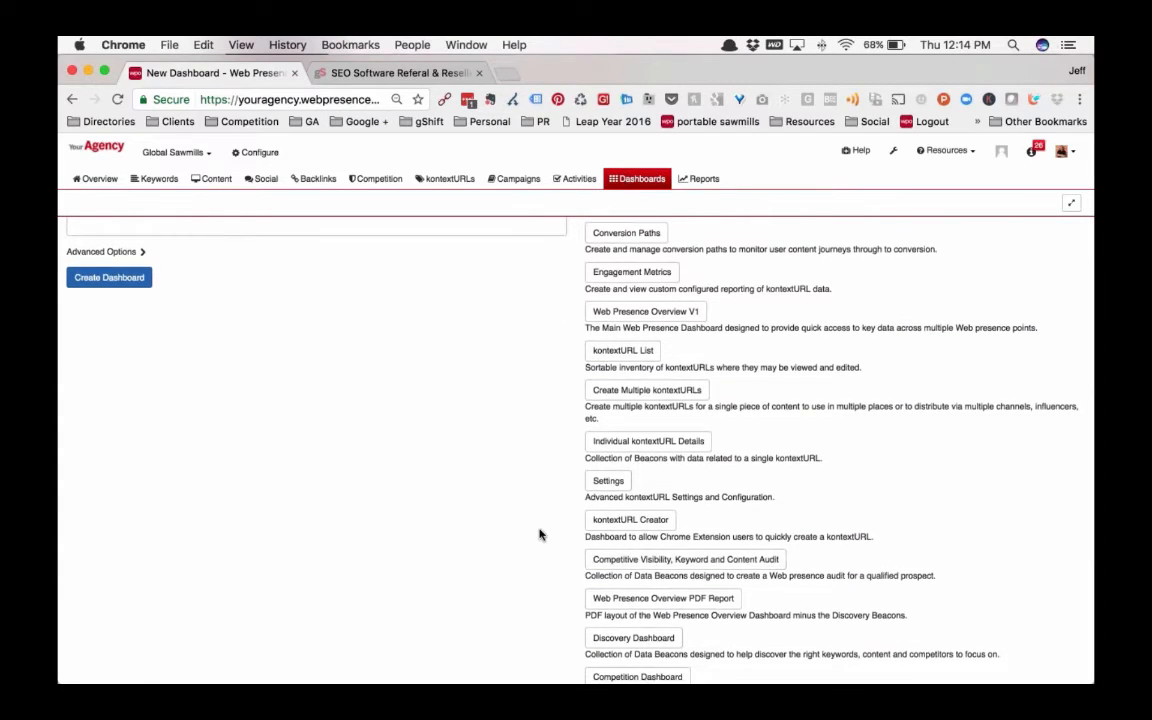
pyautogui.scroll(3, 539, 535)
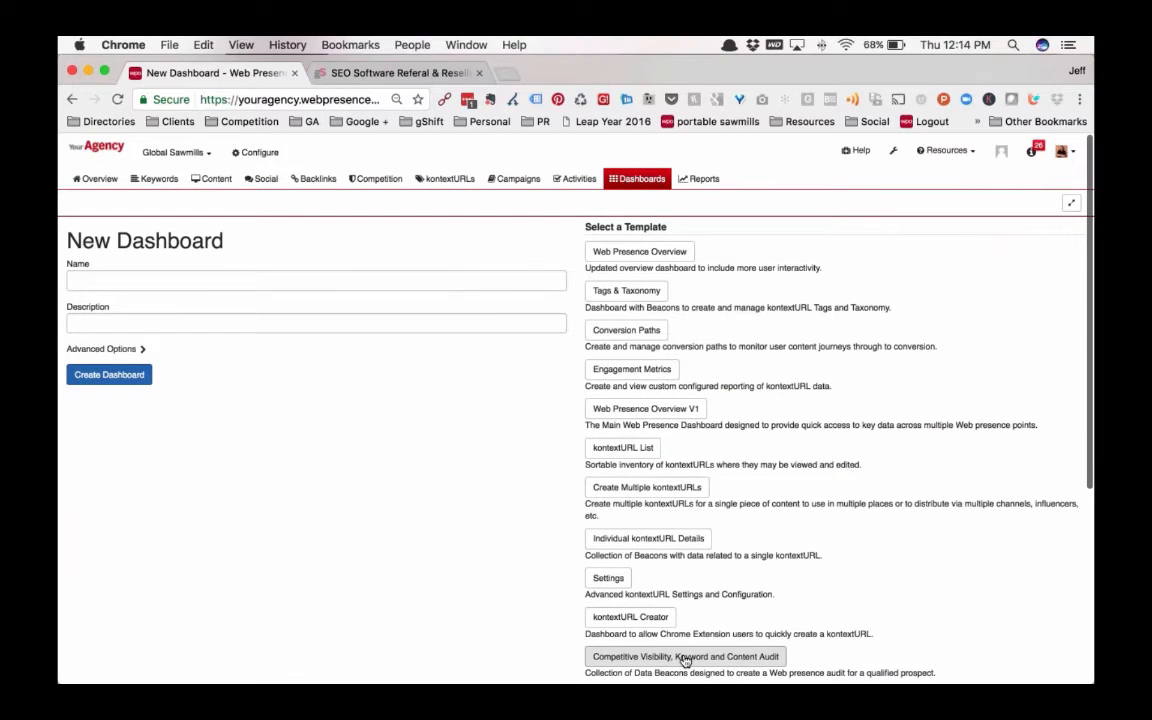
pyautogui.click(685, 658)
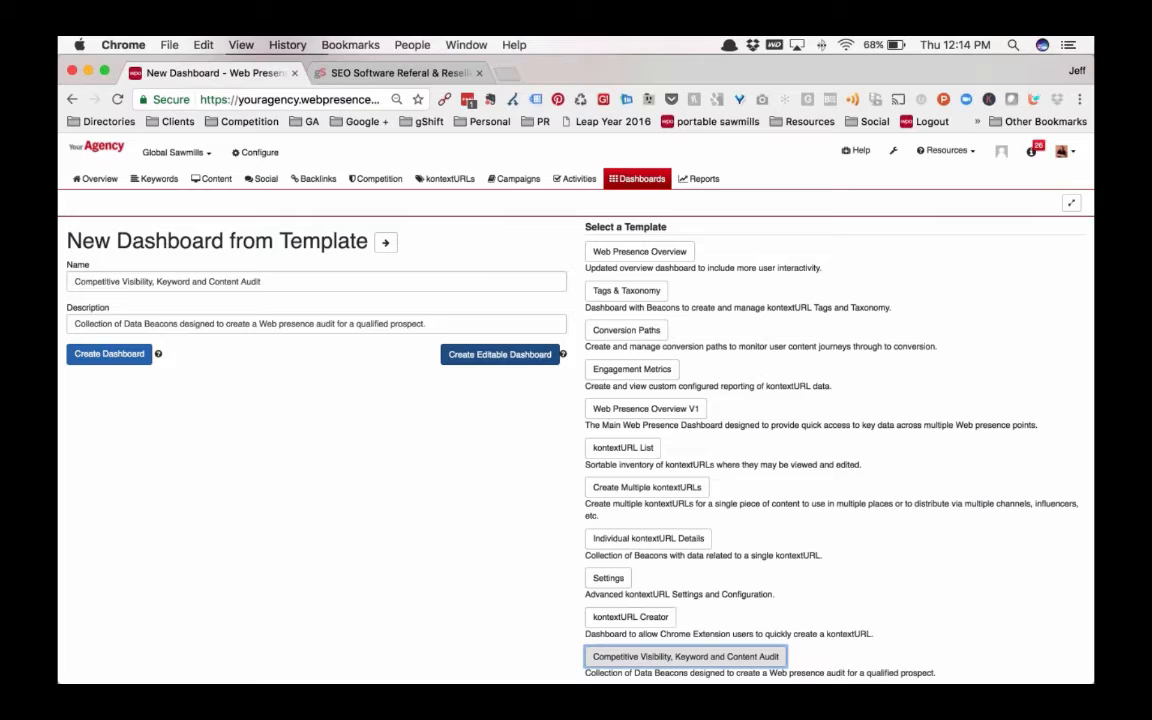
pyautogui.click(527, 355)
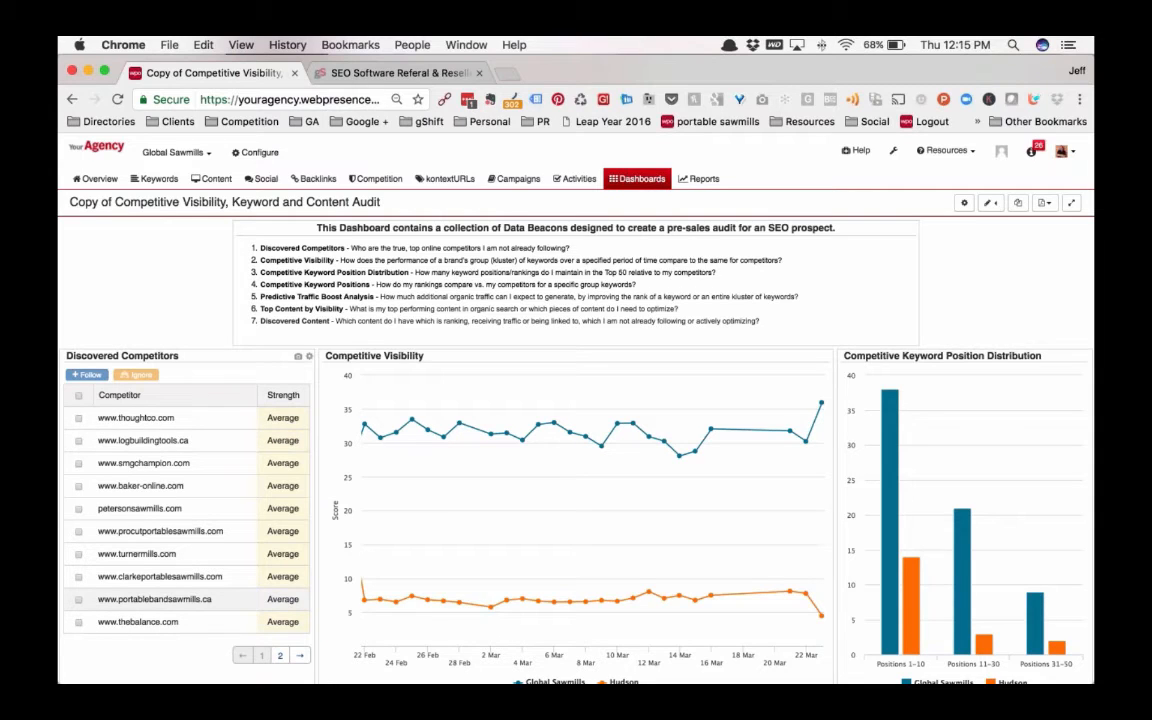
pyautogui.click(79, 464)
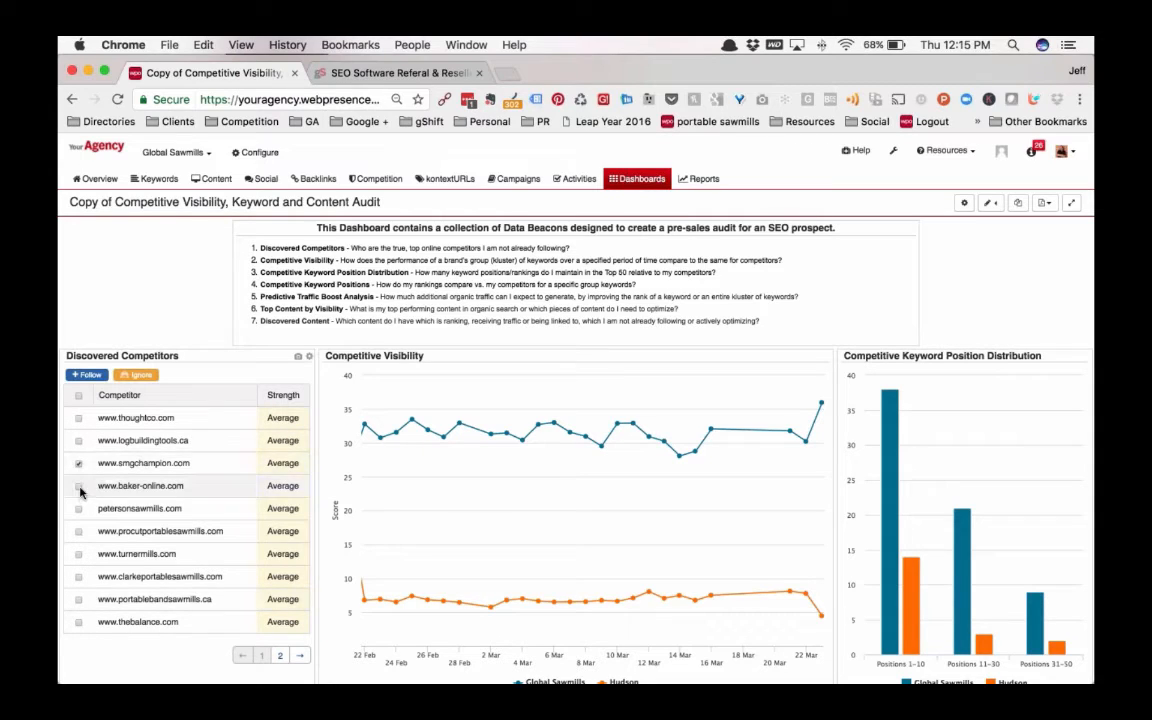
pyautogui.click(79, 487)
pyautogui.click(79, 463)
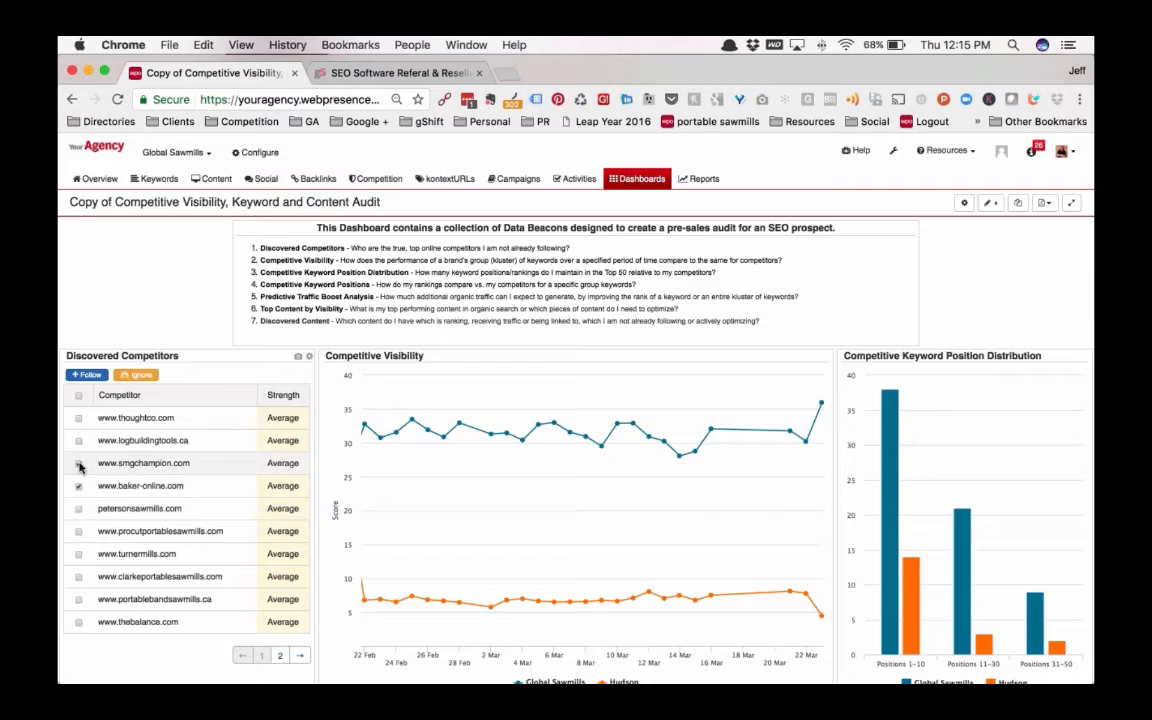
pyautogui.click(79, 486)
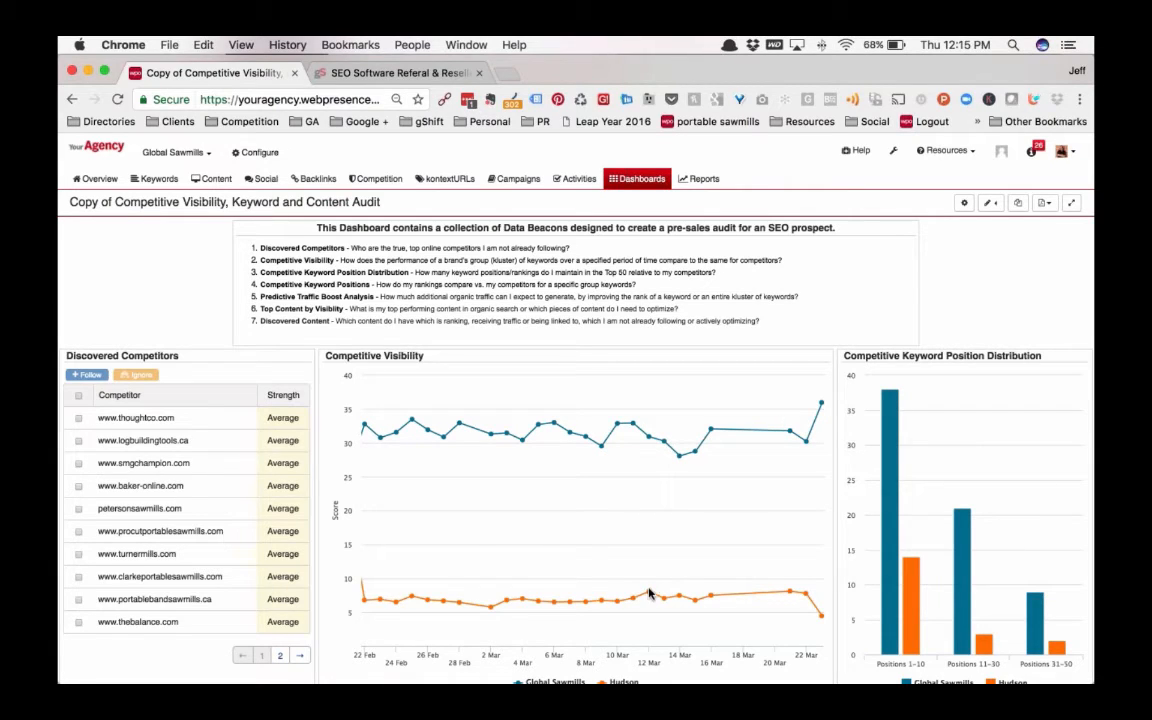
# Edit the Competitive Visibility beacon's attributes and add Logosol - USA and Timberking to its competitors
pyautogui.scroll(-2, 648, 593)
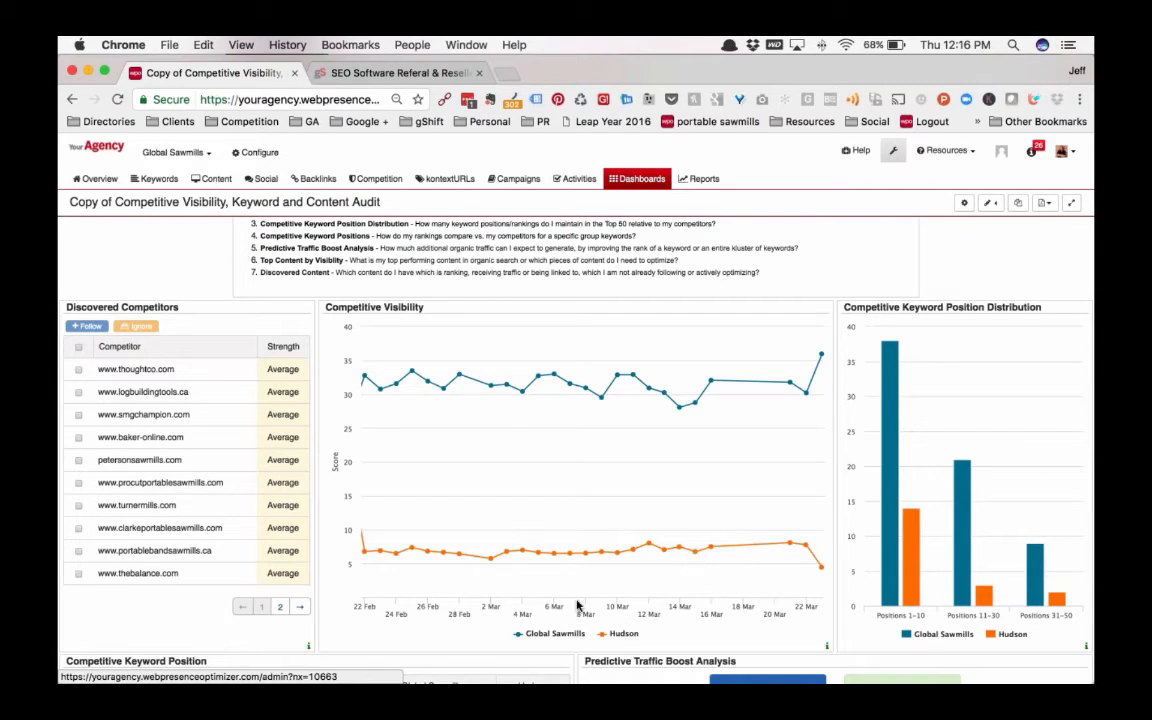
pyautogui.scroll(-1, 670, 605)
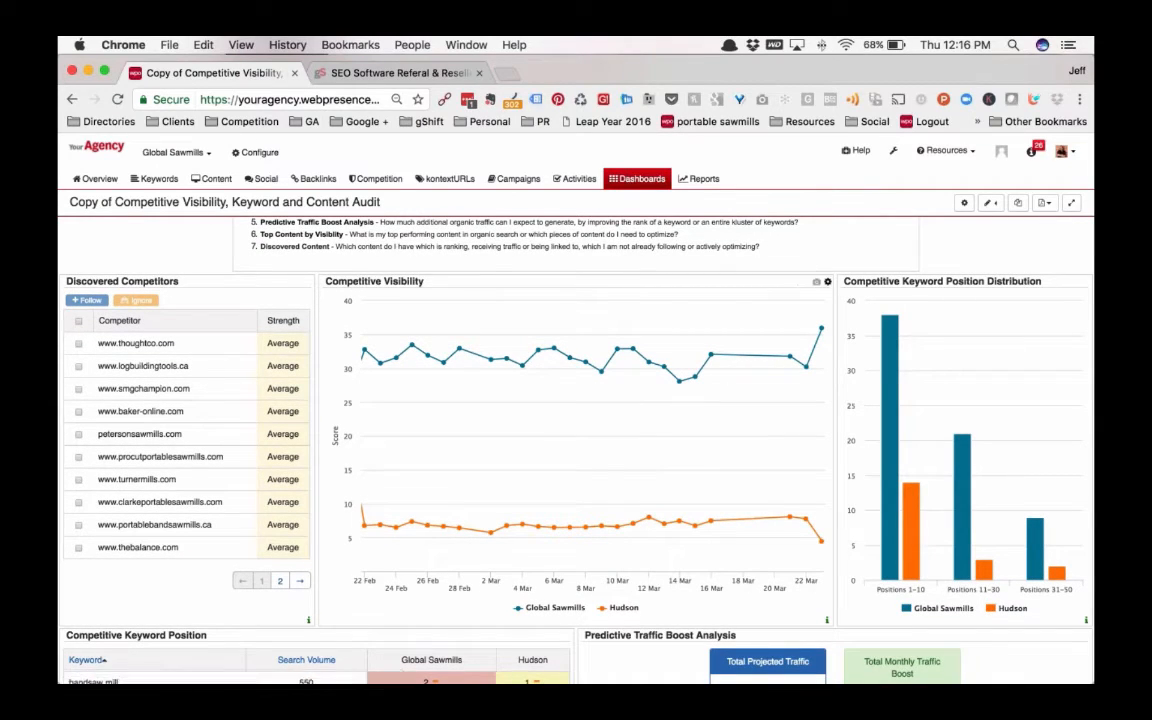
pyautogui.click(821, 281)
pyautogui.click(460, 526)
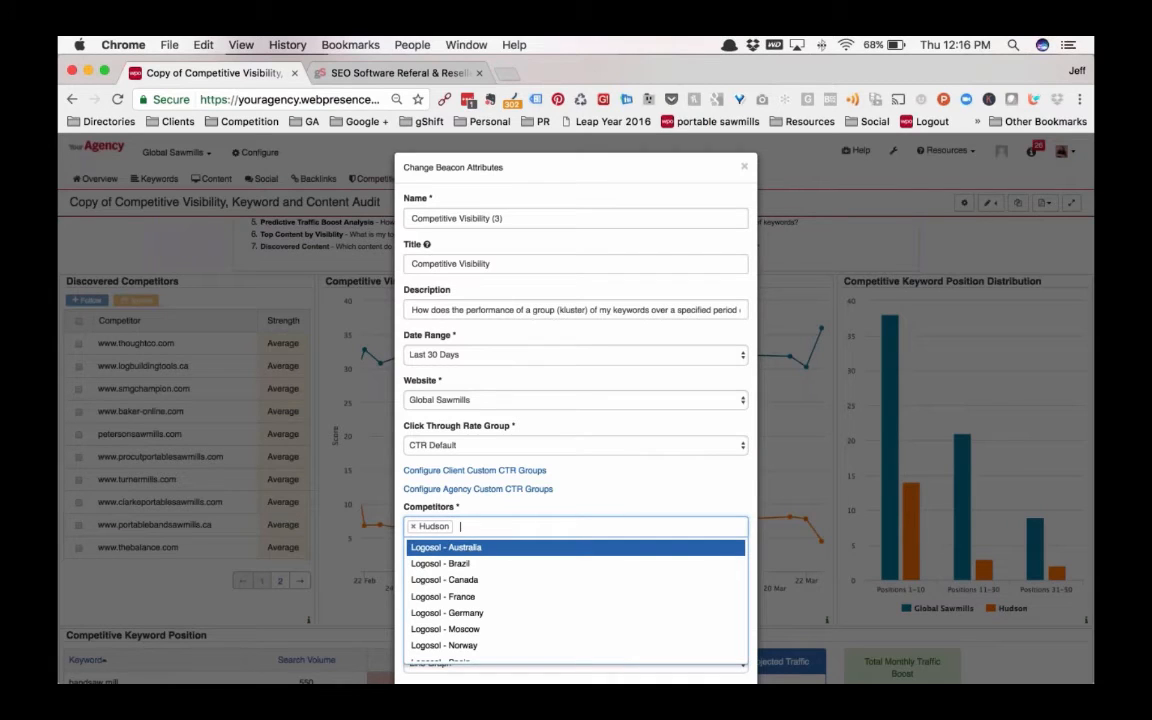
pyautogui.scroll(-3, 445, 597)
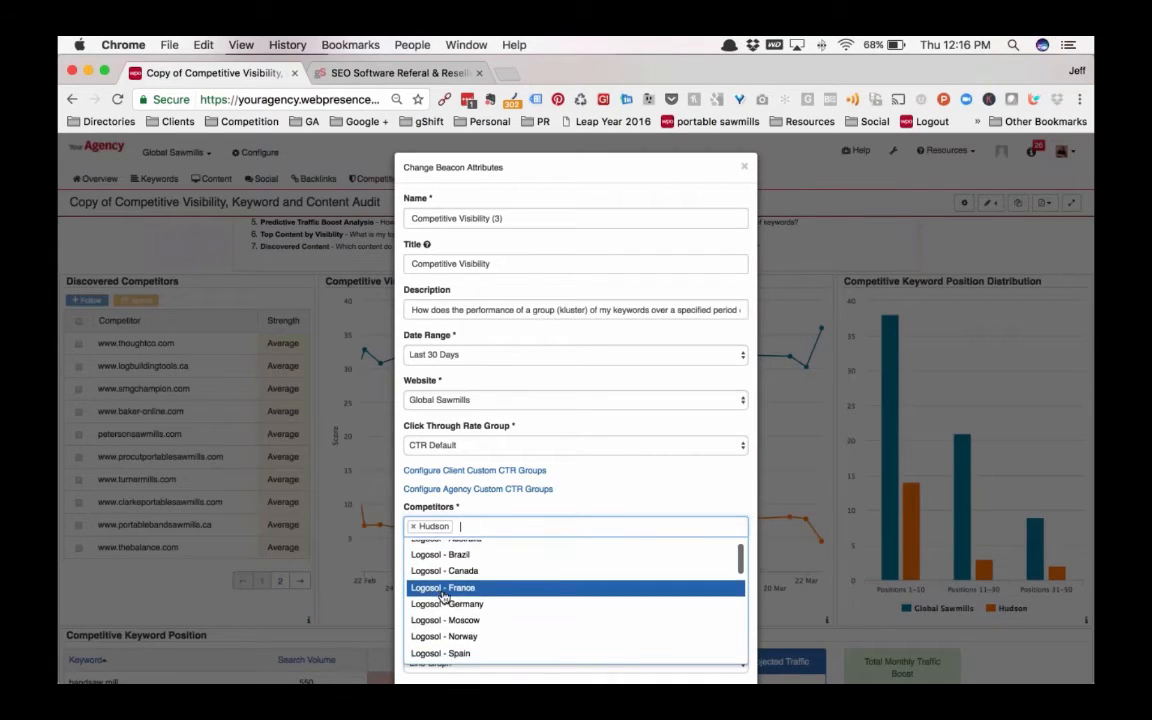
pyautogui.click(442, 605)
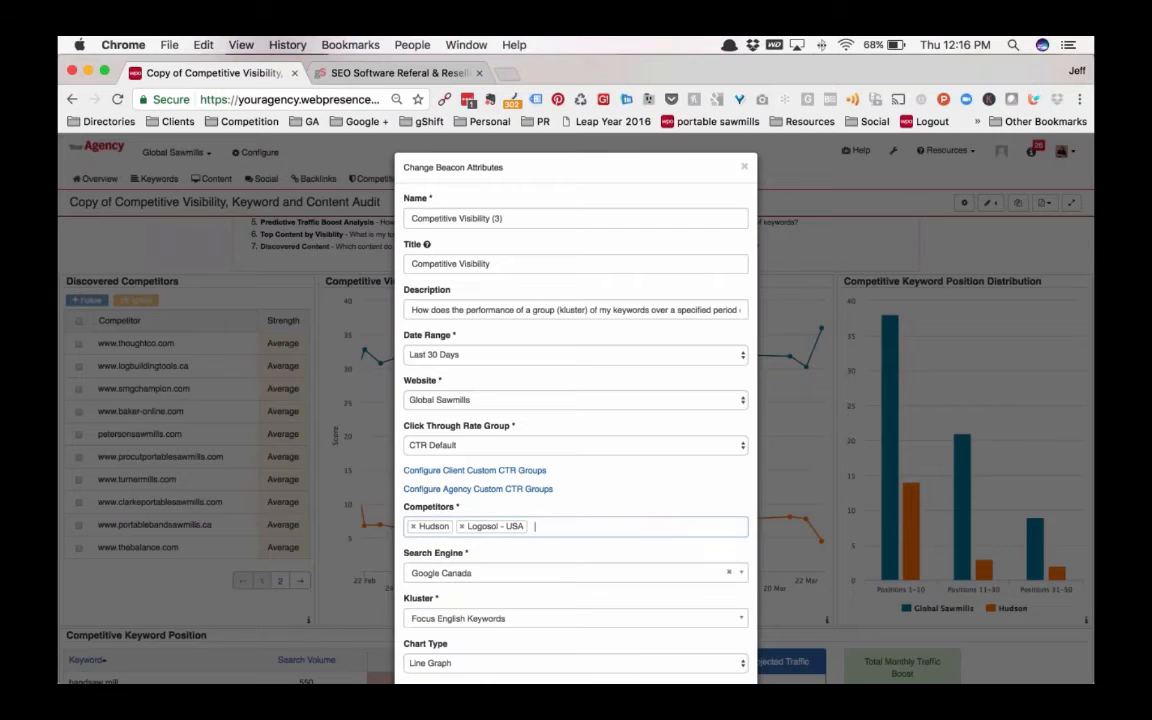
pyautogui.scroll(-5, 445, 595)
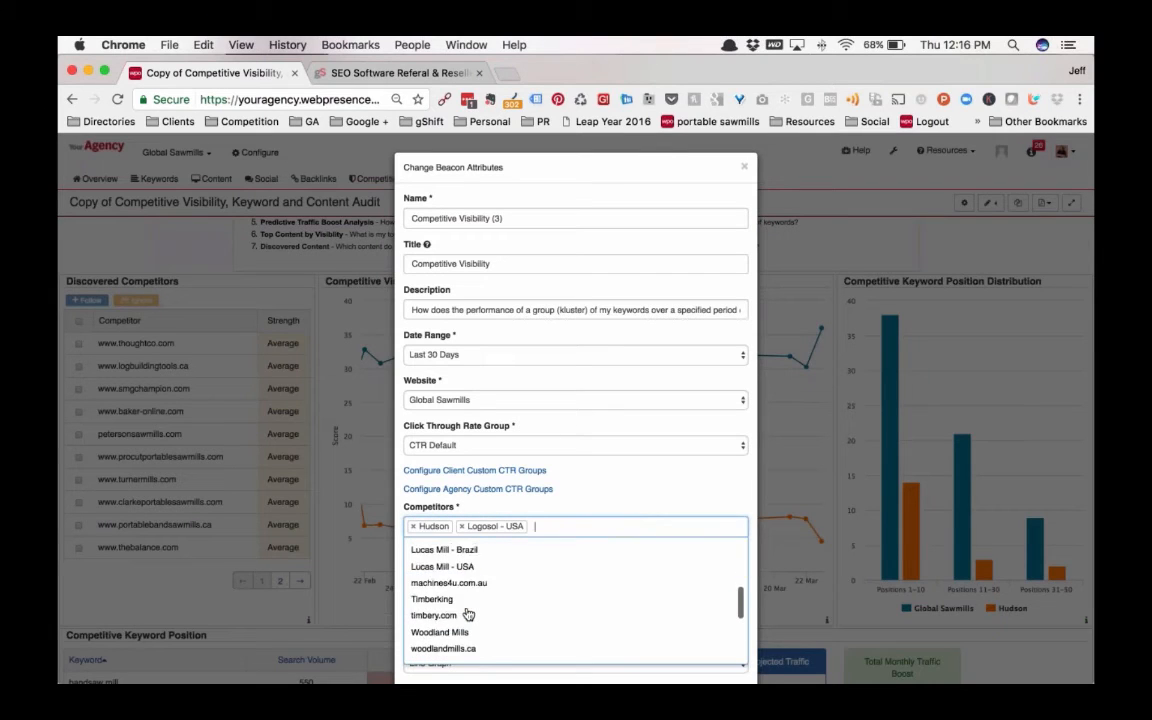
pyautogui.click(446, 583)
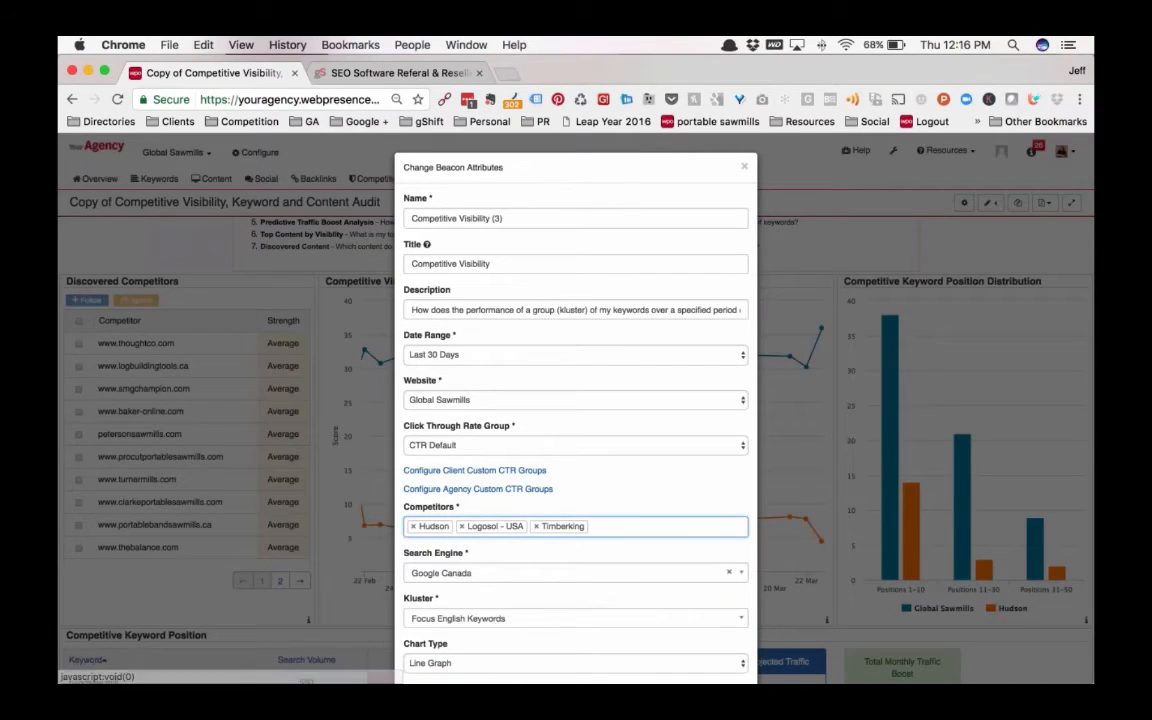
# Add Woodmizer - USA to the Competitive Visibility beacon's competitors and update the beacon
pyautogui.click(595, 526)
pyautogui.scroll(-6, 450, 614)
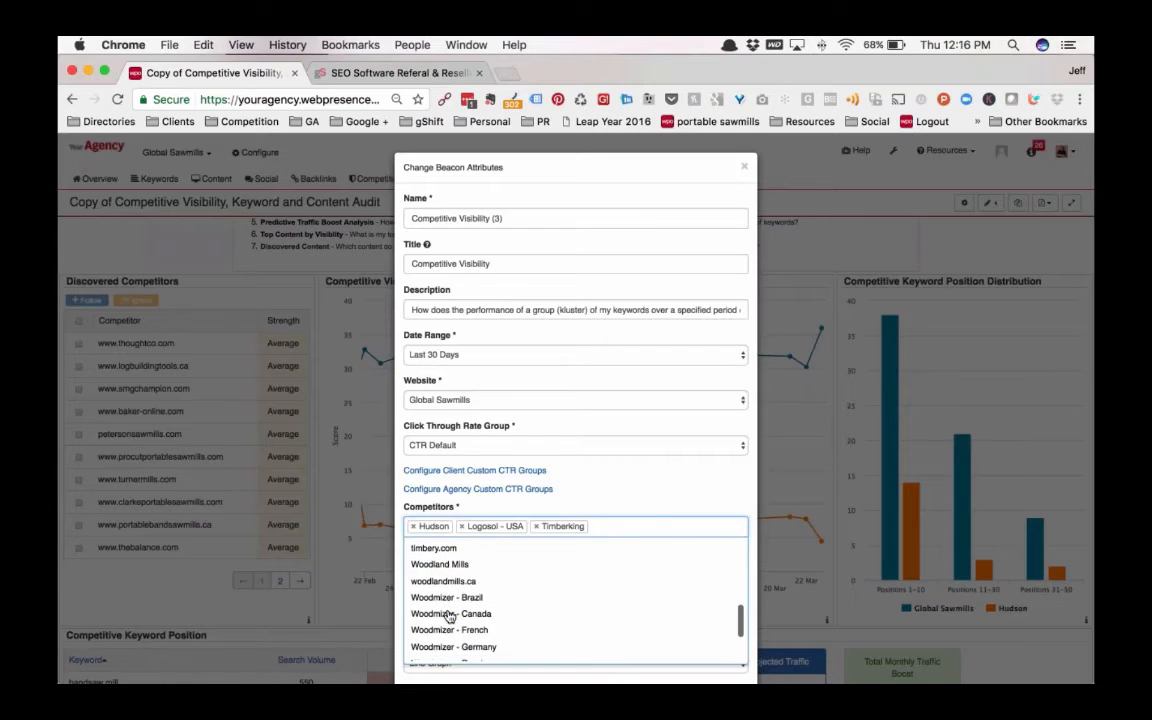
pyautogui.scroll(-3, 450, 614)
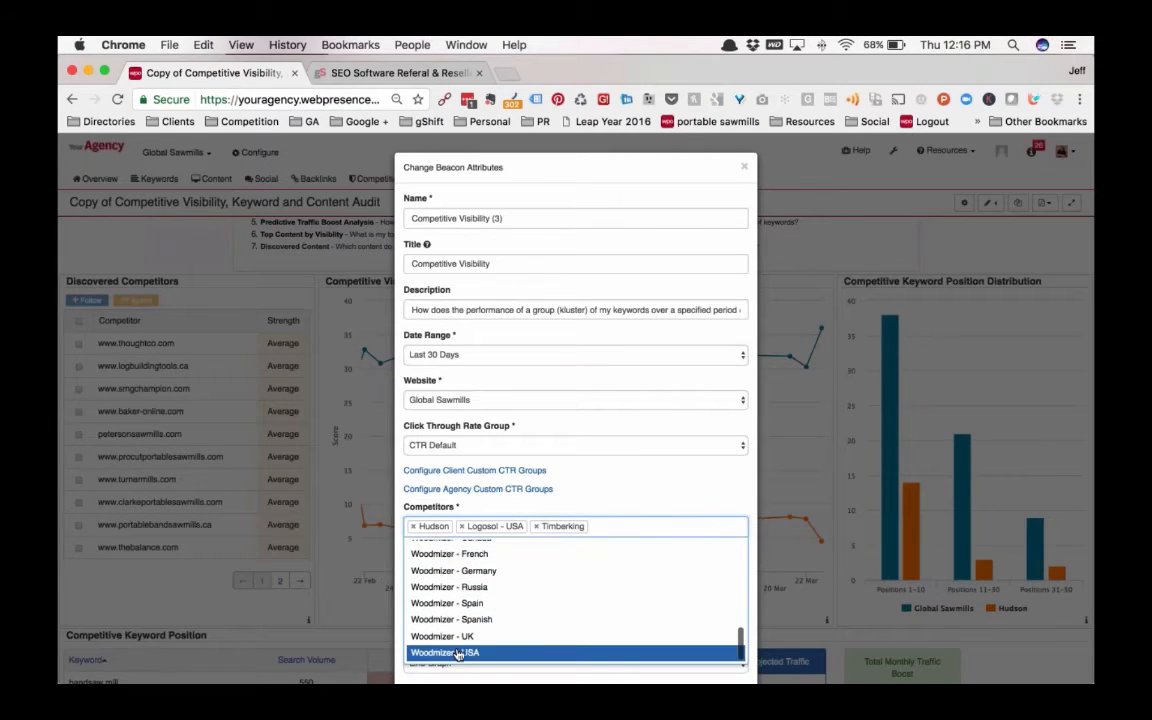
pyautogui.click(430, 655)
pyautogui.scroll(-3, 465, 648)
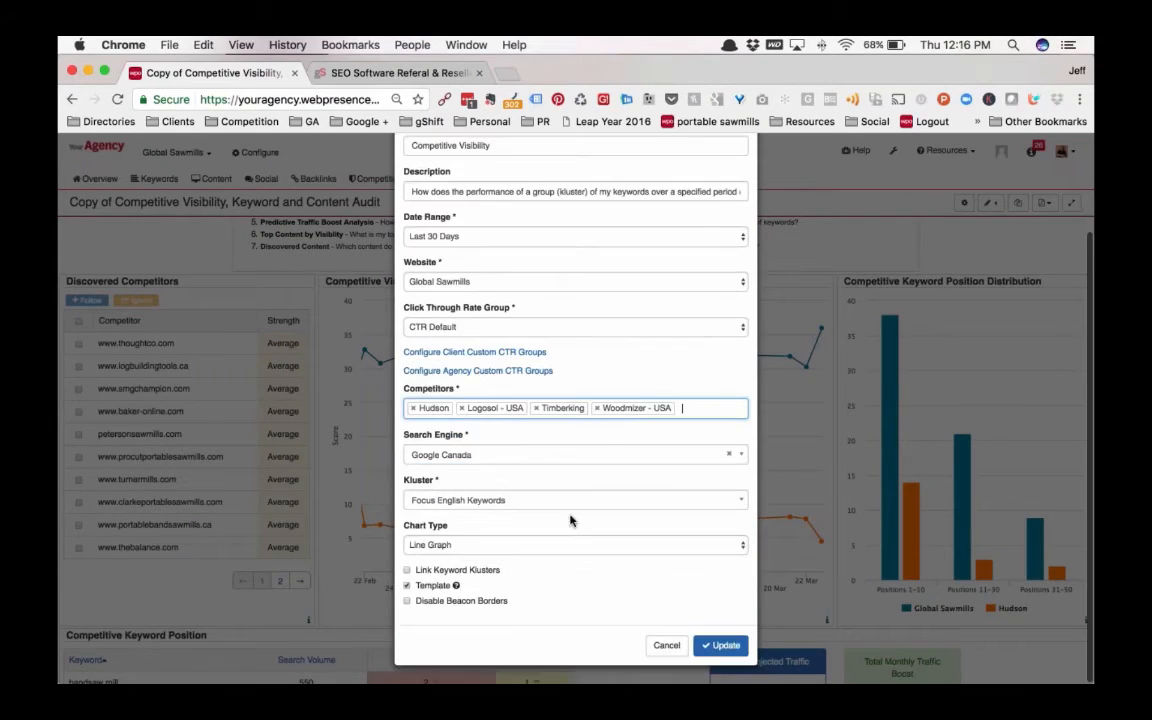
pyautogui.click(726, 645)
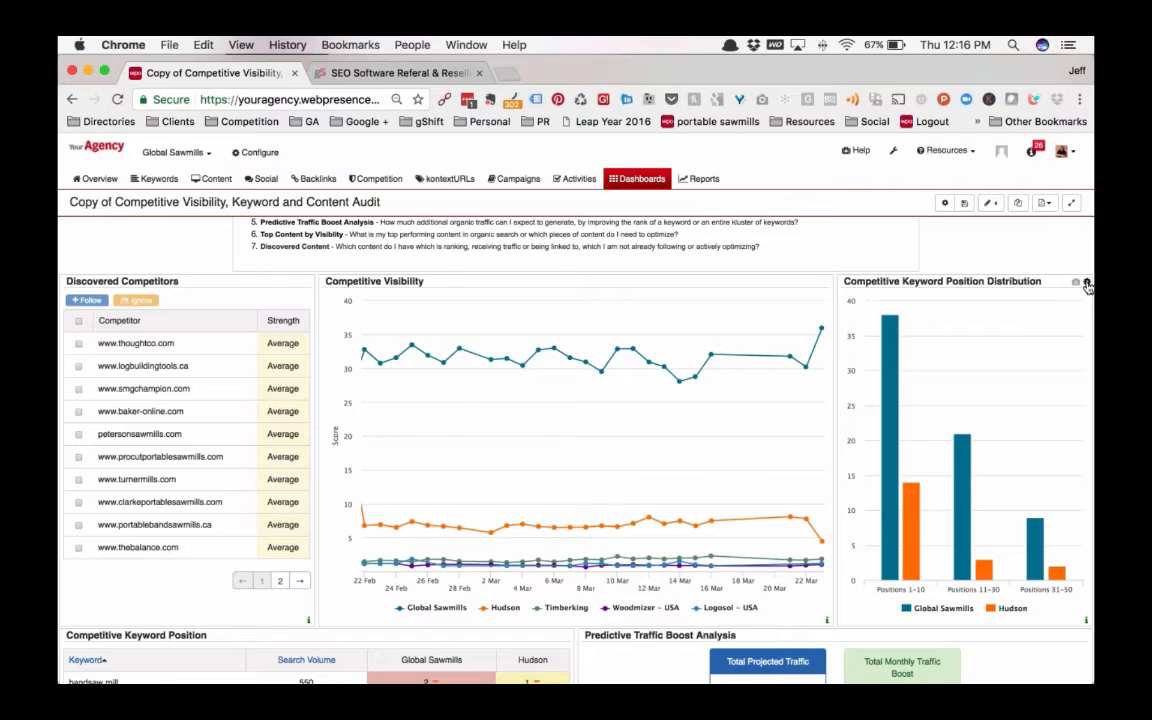
# Edit the Competitive Keyword Position Distribution beacon's attributes and add Logosol - USA and Timberking to its competitors
pyautogui.click(1087, 284)
pyautogui.click(458, 446)
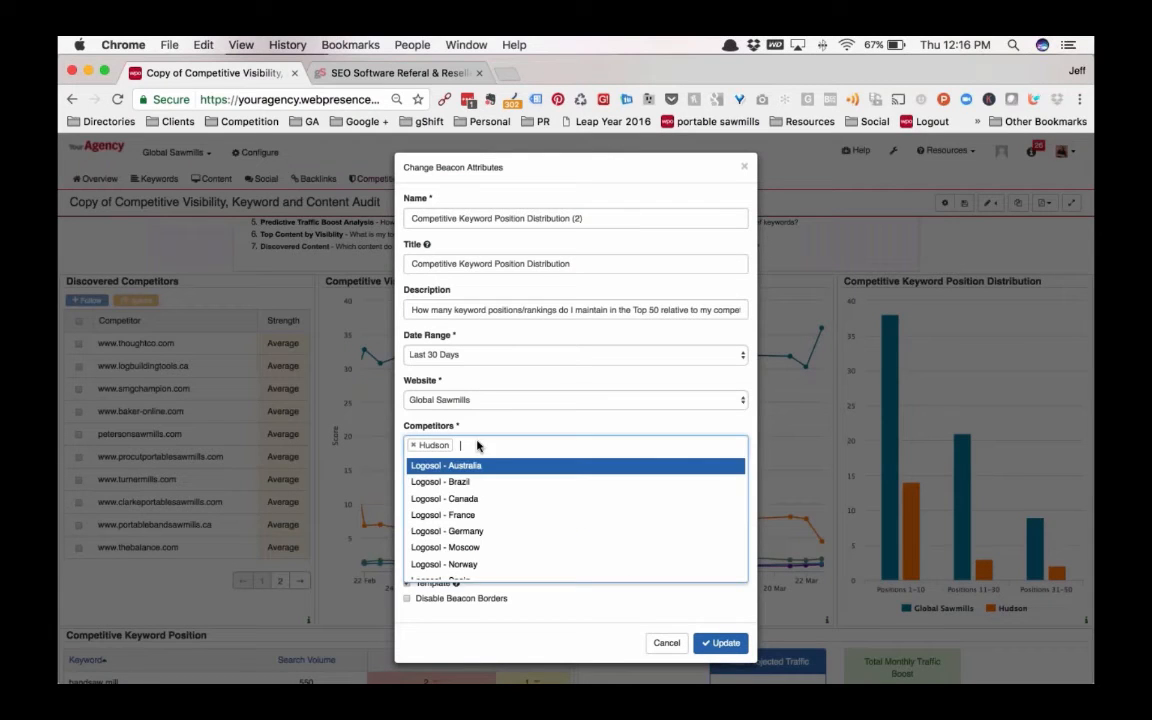
pyautogui.scroll(-1, 458, 540)
pyautogui.scroll(-3, 463, 556)
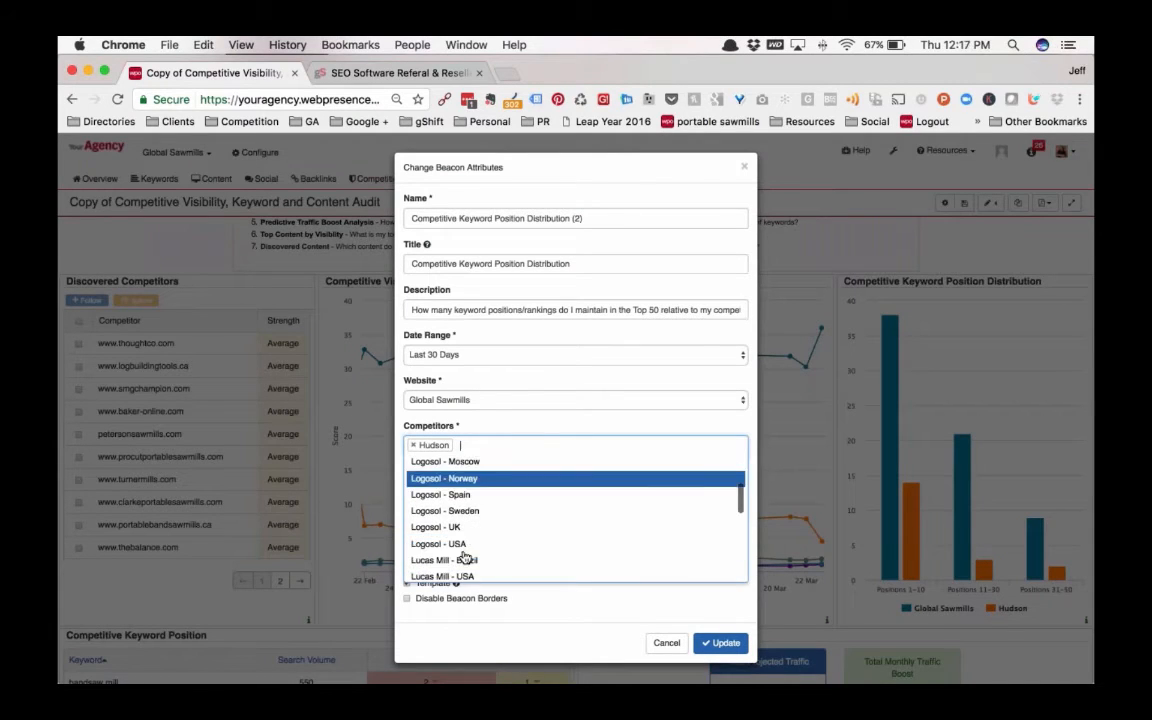
pyautogui.click(467, 538)
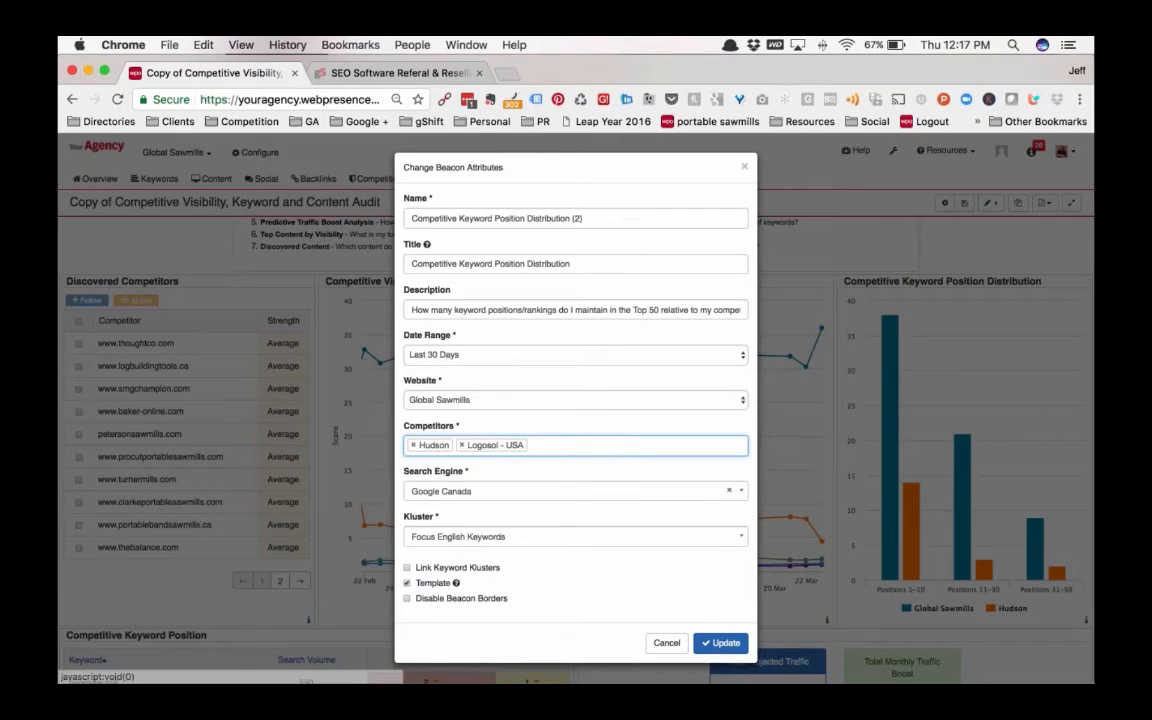
pyautogui.click(482, 446)
pyautogui.scroll(-3, 465, 548)
pyautogui.scroll(-5, 464, 546)
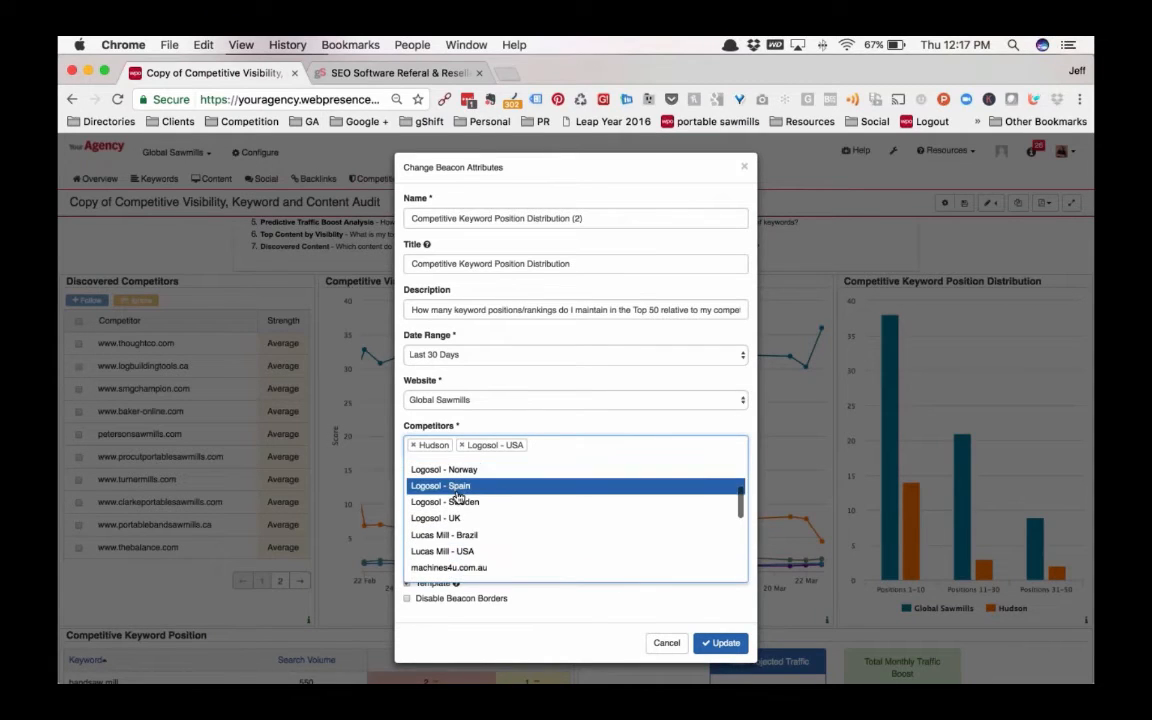
pyautogui.click(450, 513)
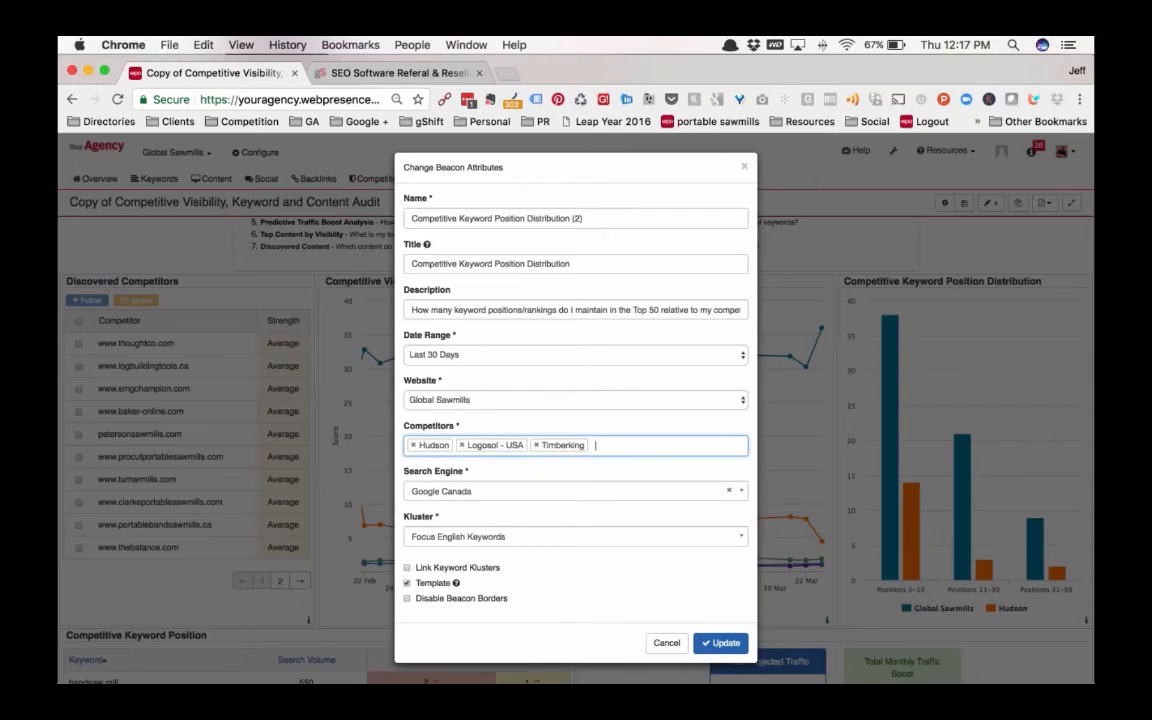
# Add Woodmizer - UK to the Competitive Keyword Position Distribution beacon's competitors and update the beacon
pyautogui.click(600, 445)
pyautogui.scroll(-10, 436, 545)
pyautogui.scroll(-1, 436, 547)
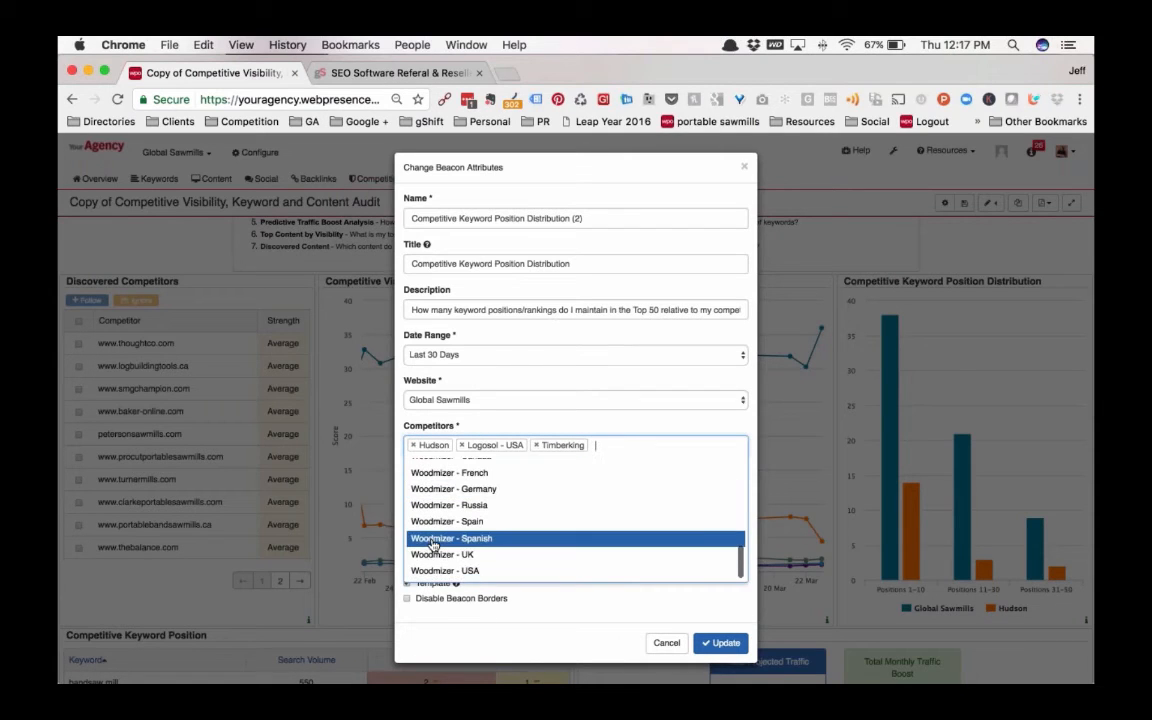
pyautogui.click(464, 563)
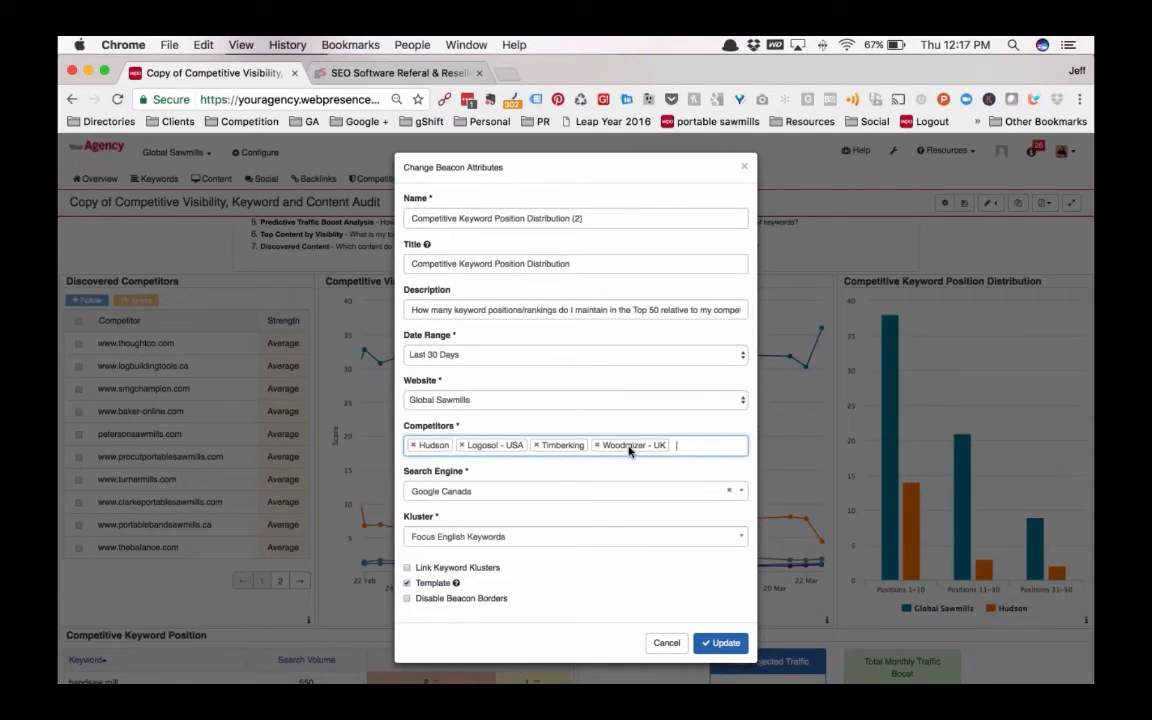
pyautogui.click(724, 643)
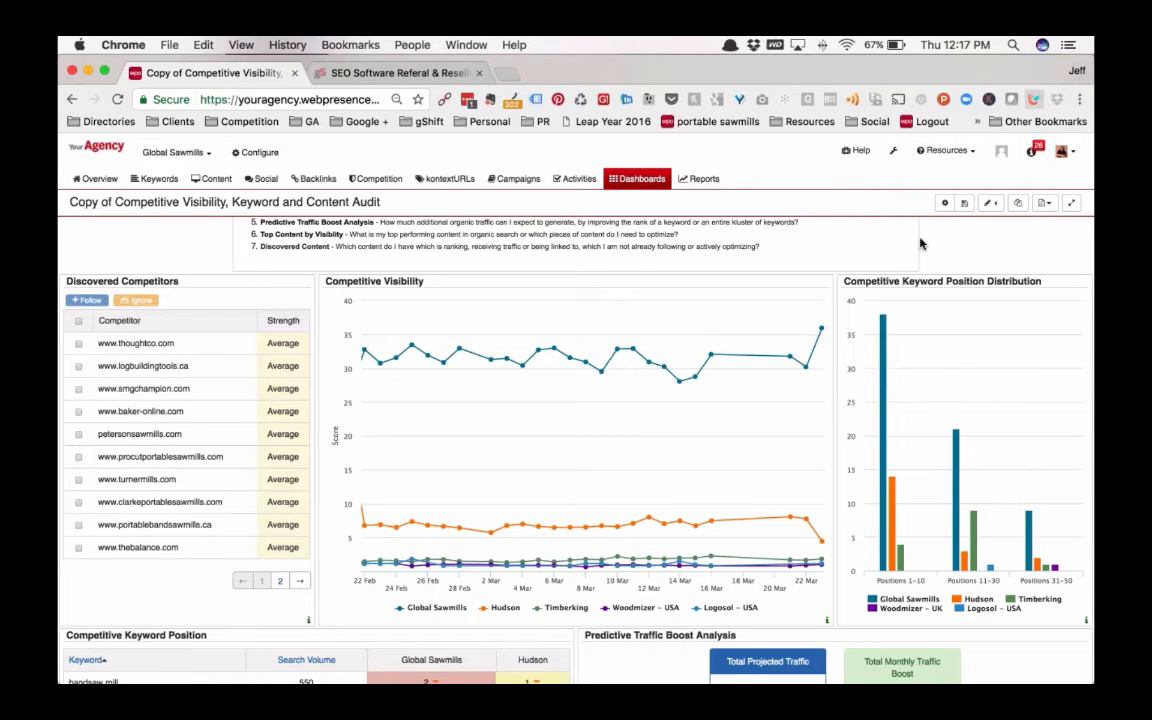
# Set the desired position of the keyword "sawmill" to 1 in the Predictive Traffic Boost Analysis
pyautogui.scroll(-2, 646, 465)
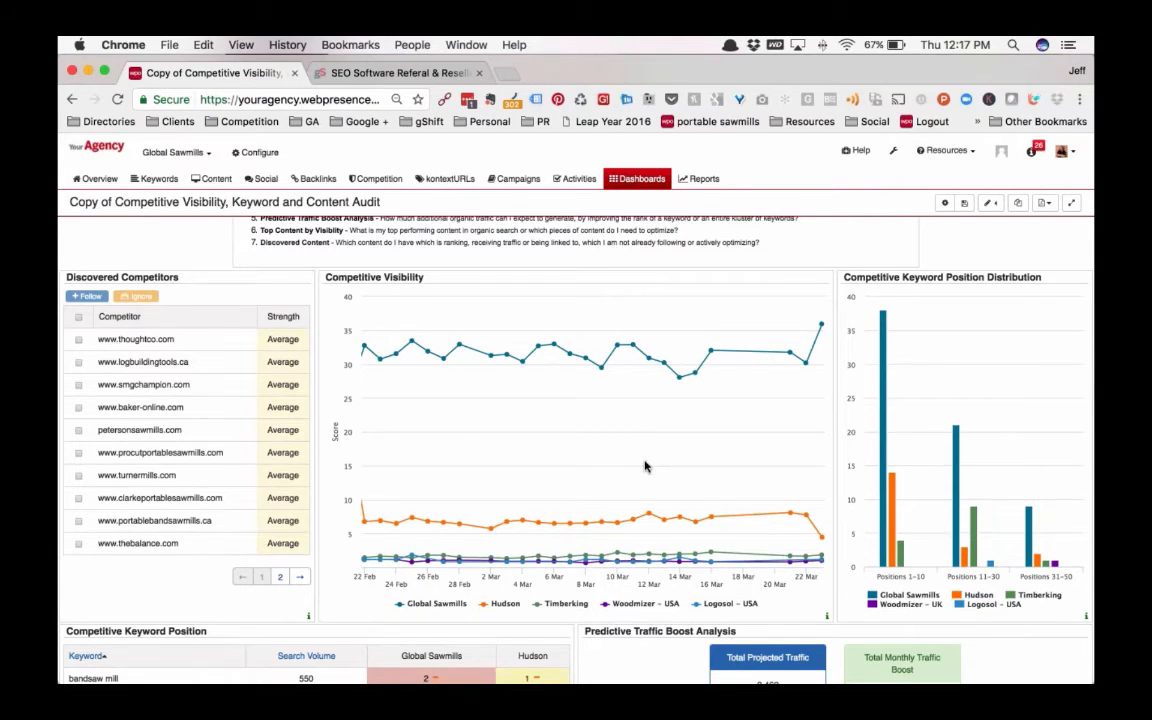
pyautogui.scroll(-3, 646, 465)
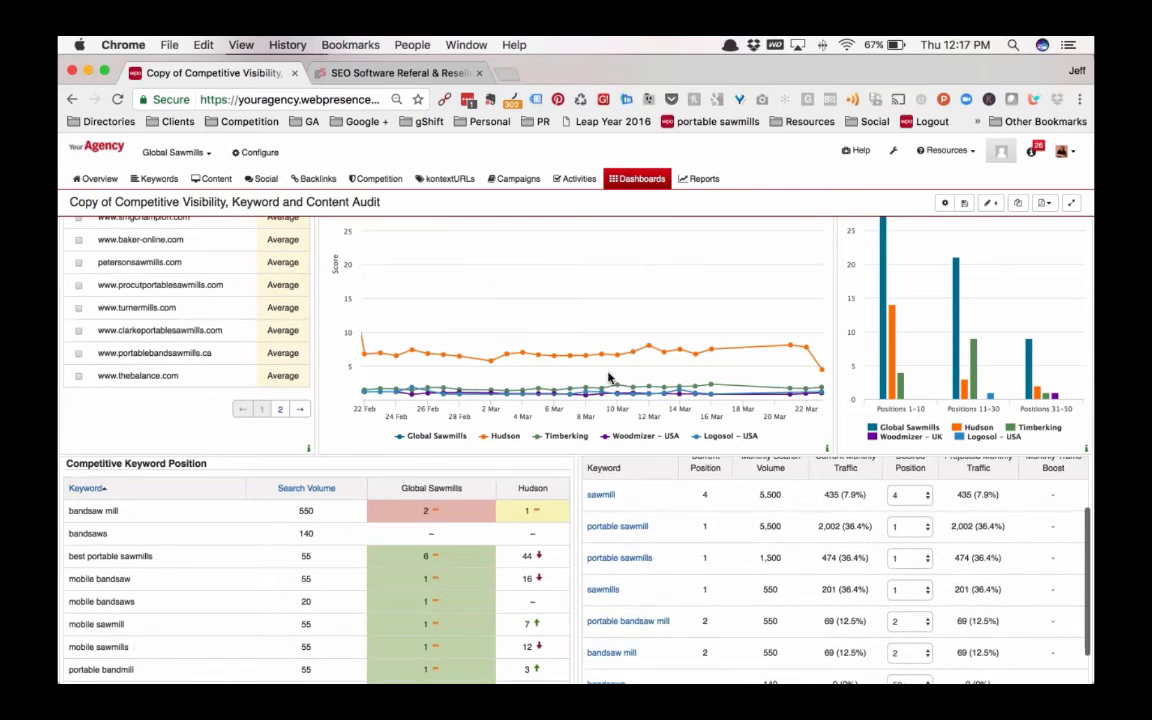
pyautogui.scroll(-2, 560, 430)
pyautogui.scroll(3, 572, 425)
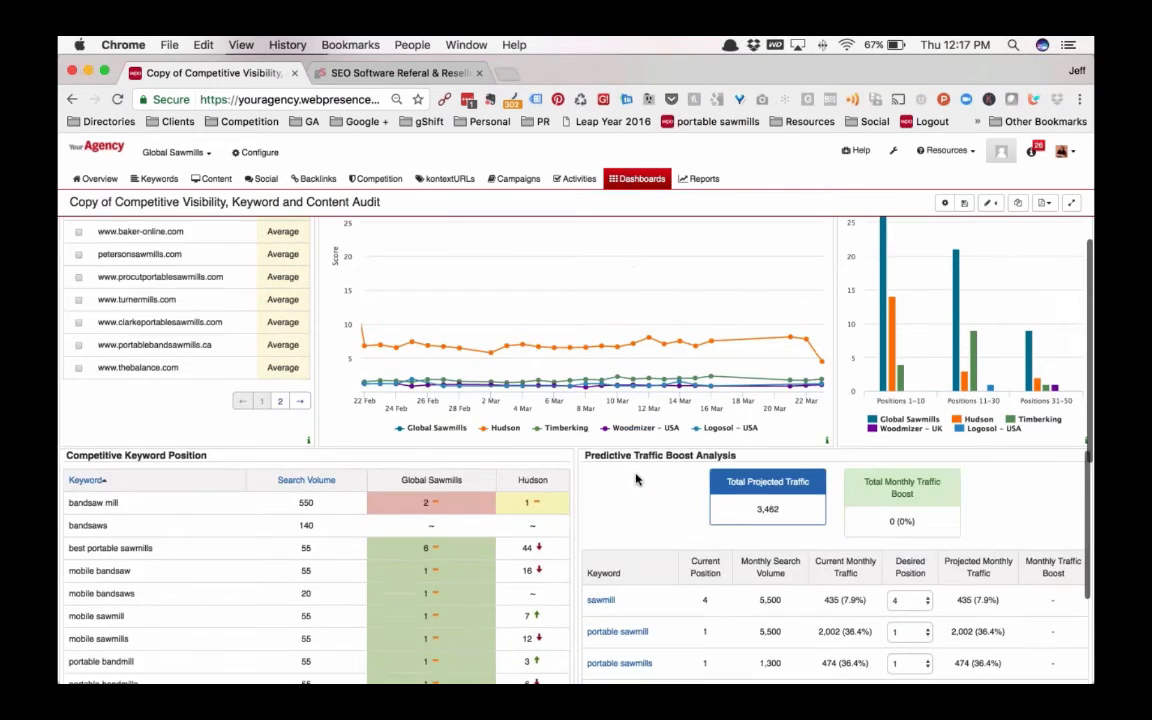
pyautogui.scroll(-4, 438, 416)
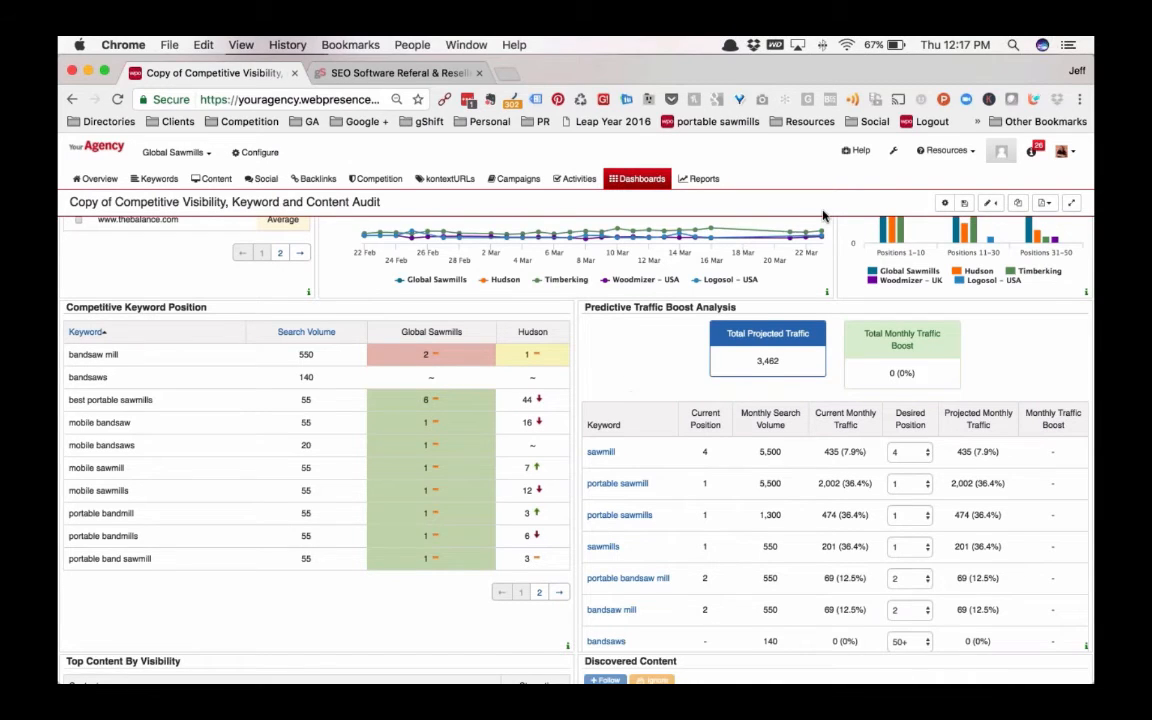
pyautogui.scroll(-1, 828, 216)
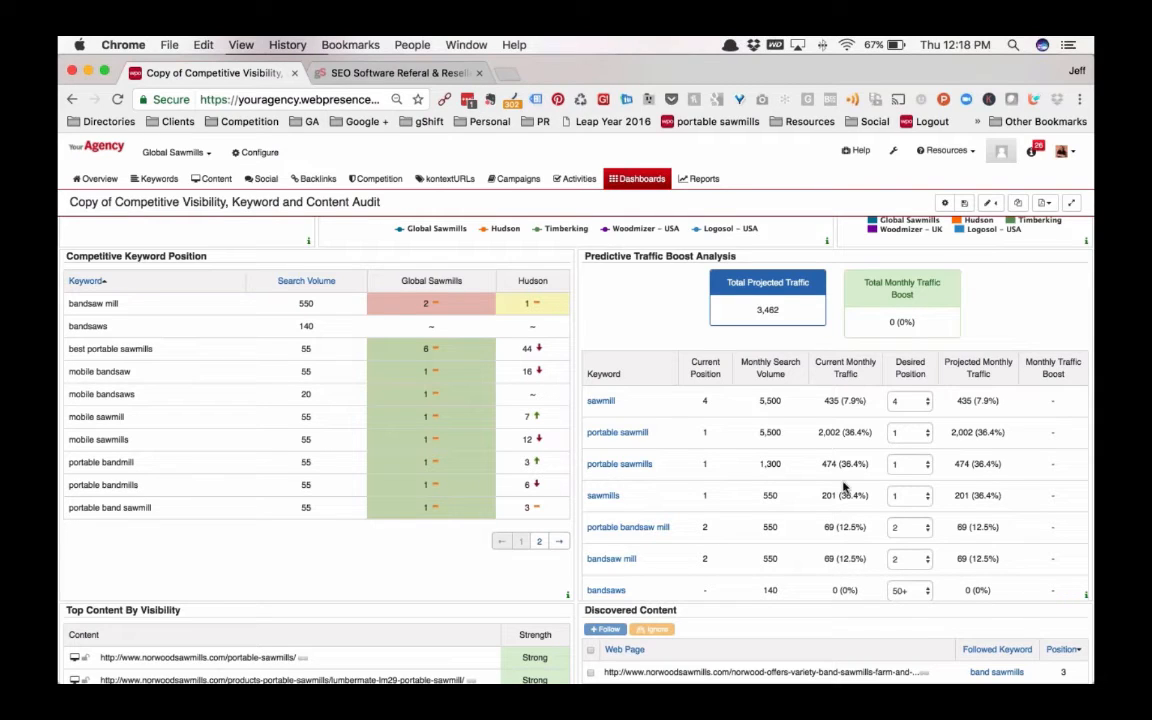
pyautogui.doubleClick(834, 401)
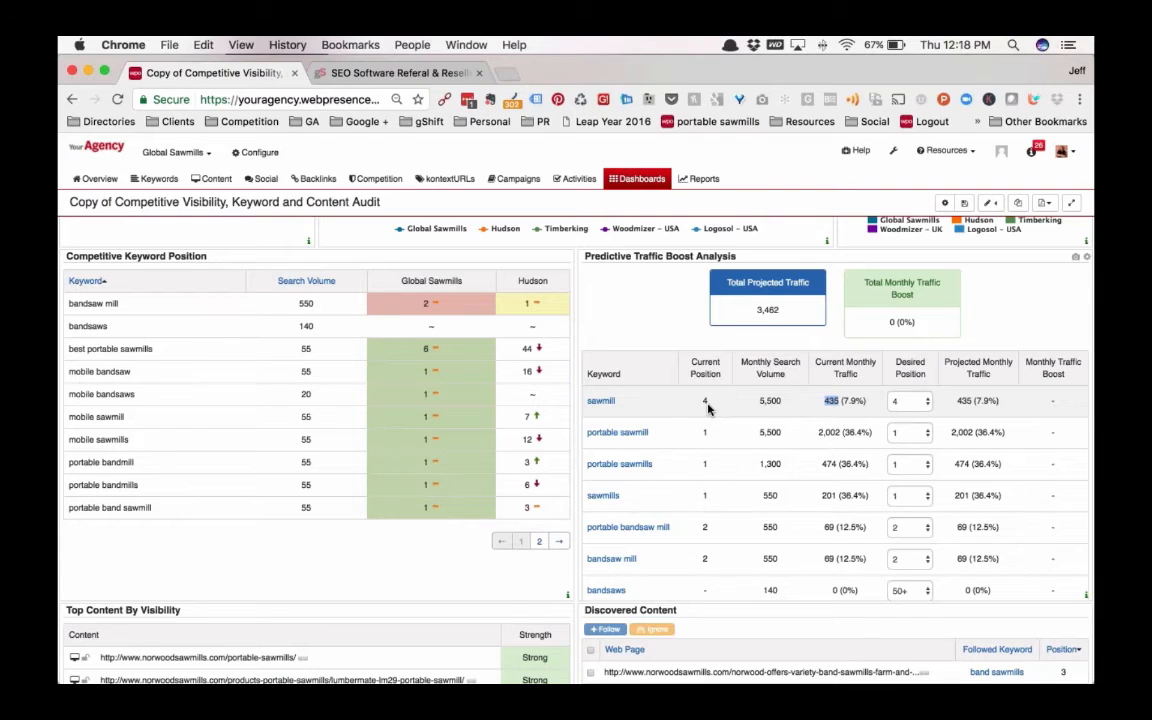
pyautogui.click(929, 403)
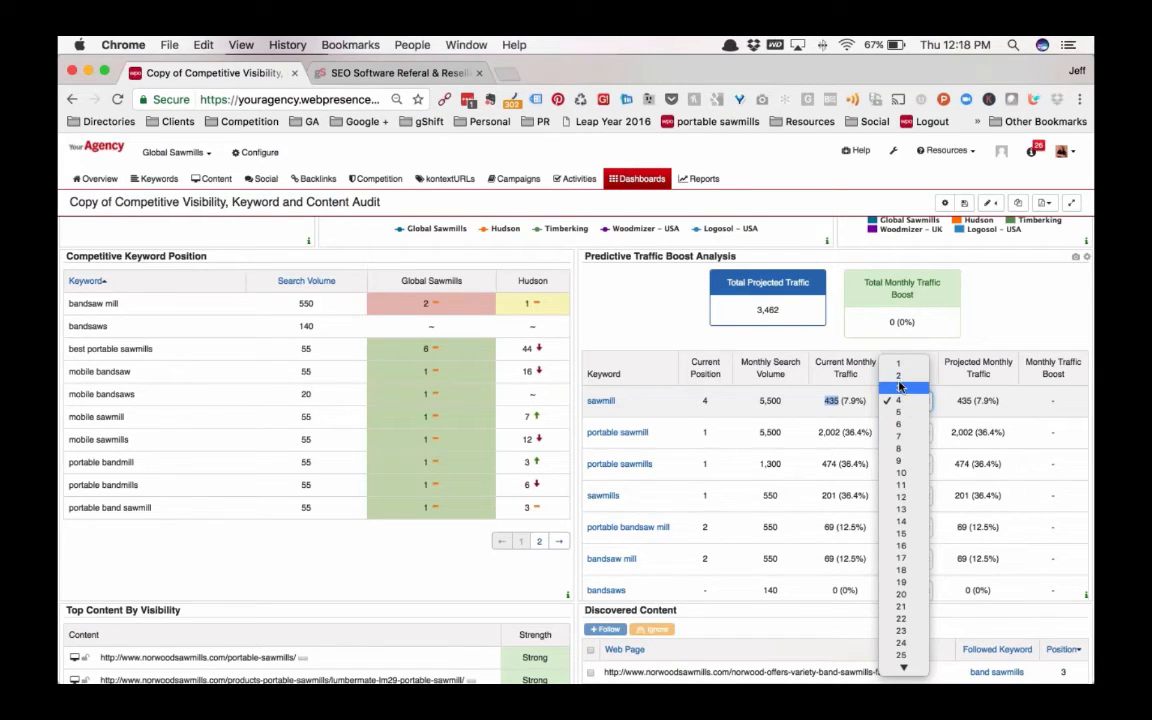
pyautogui.click(899, 368)
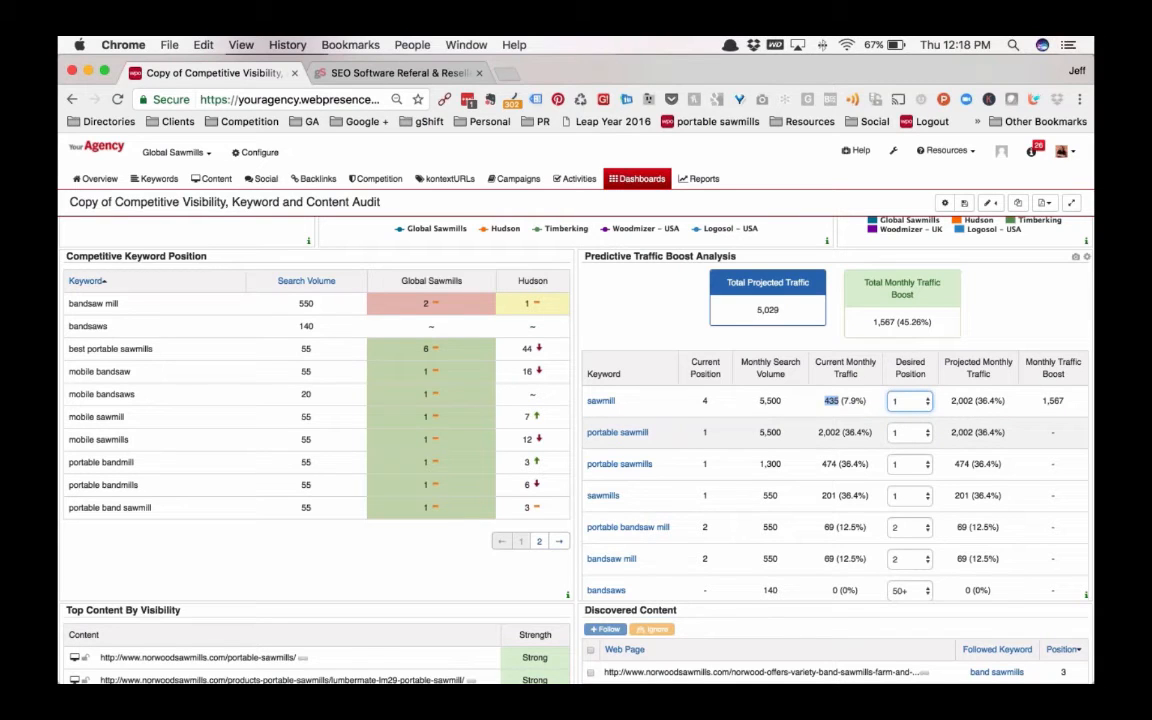
# Set the desired positions of "portable bandsaw mill" and "bandsaw mill" to 1 in the Predictive Traffic Boost Analysis
pyautogui.scroll(-2, 650, 490)
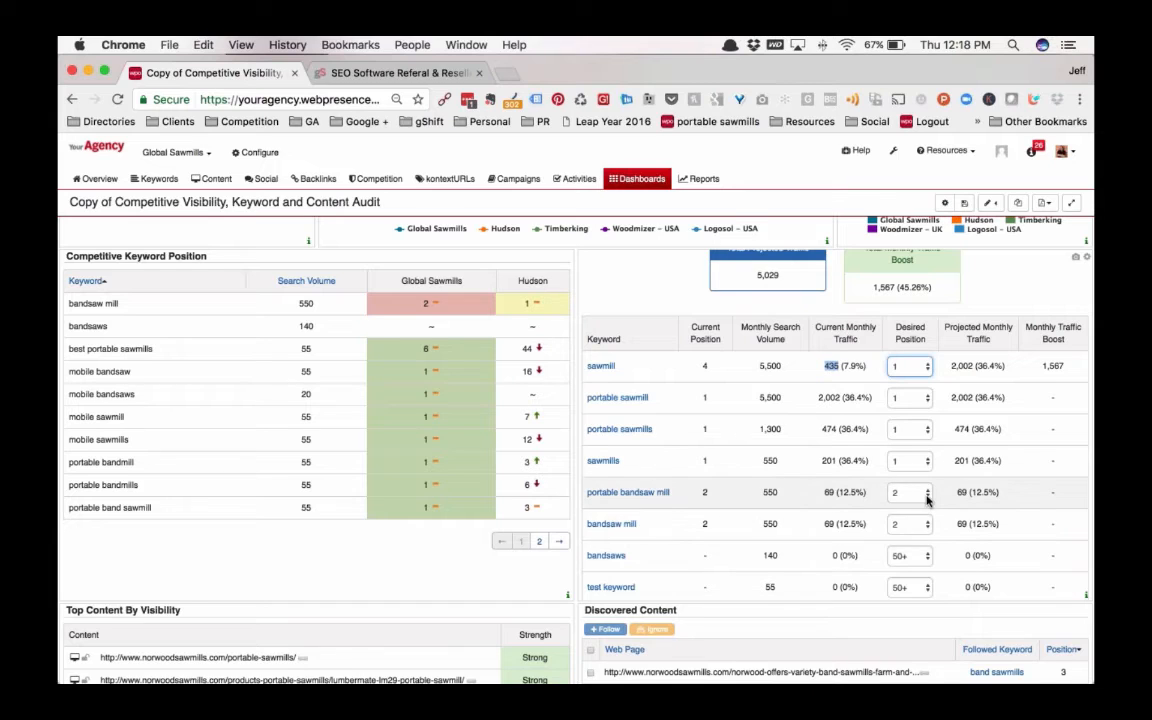
pyautogui.click(927, 492)
pyautogui.click(903, 476)
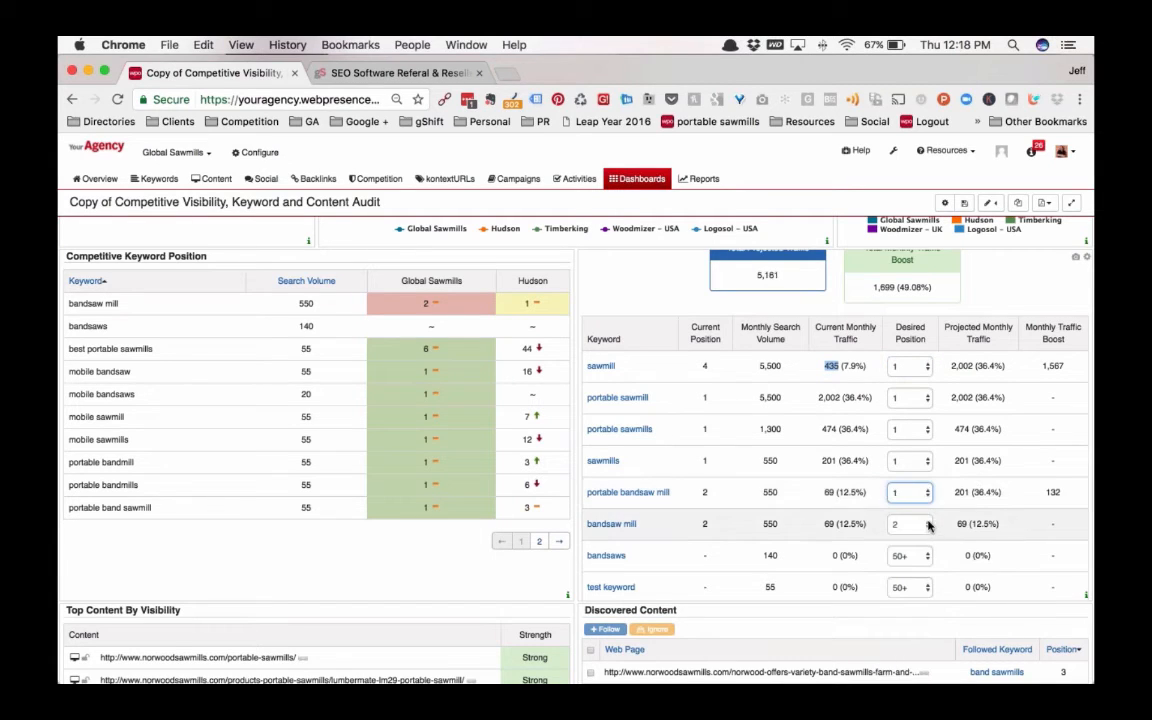
pyautogui.click(927, 524)
pyautogui.click(905, 510)
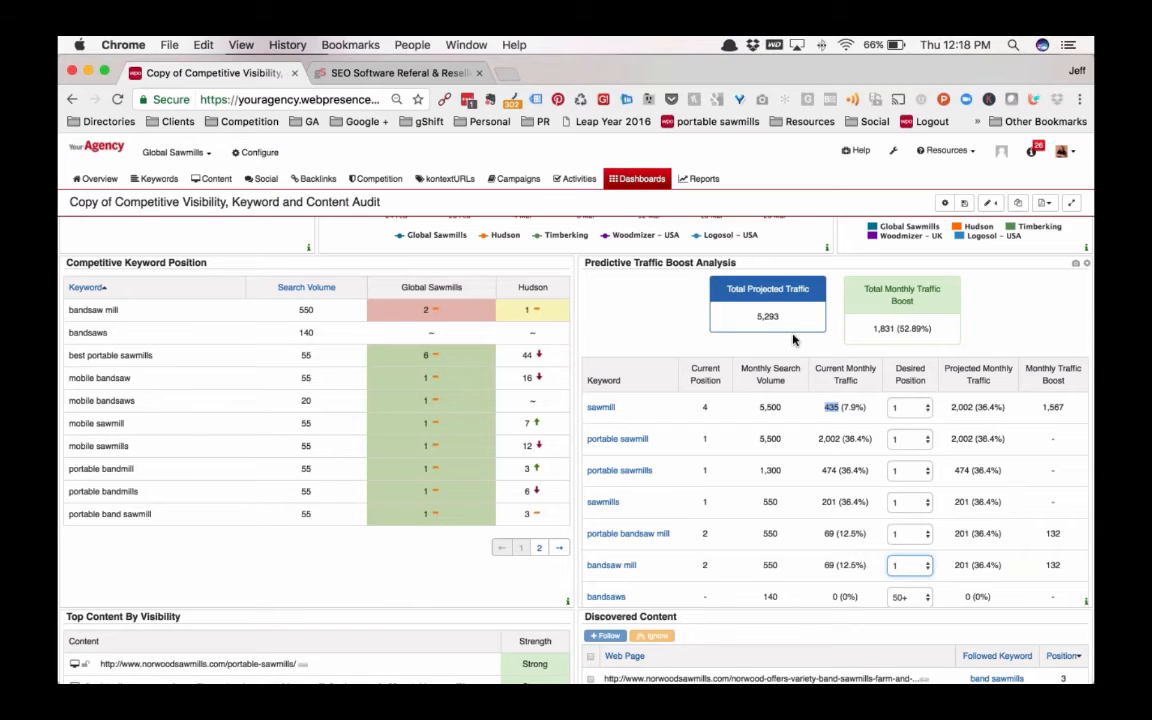
pyautogui.scroll(1, 793, 340)
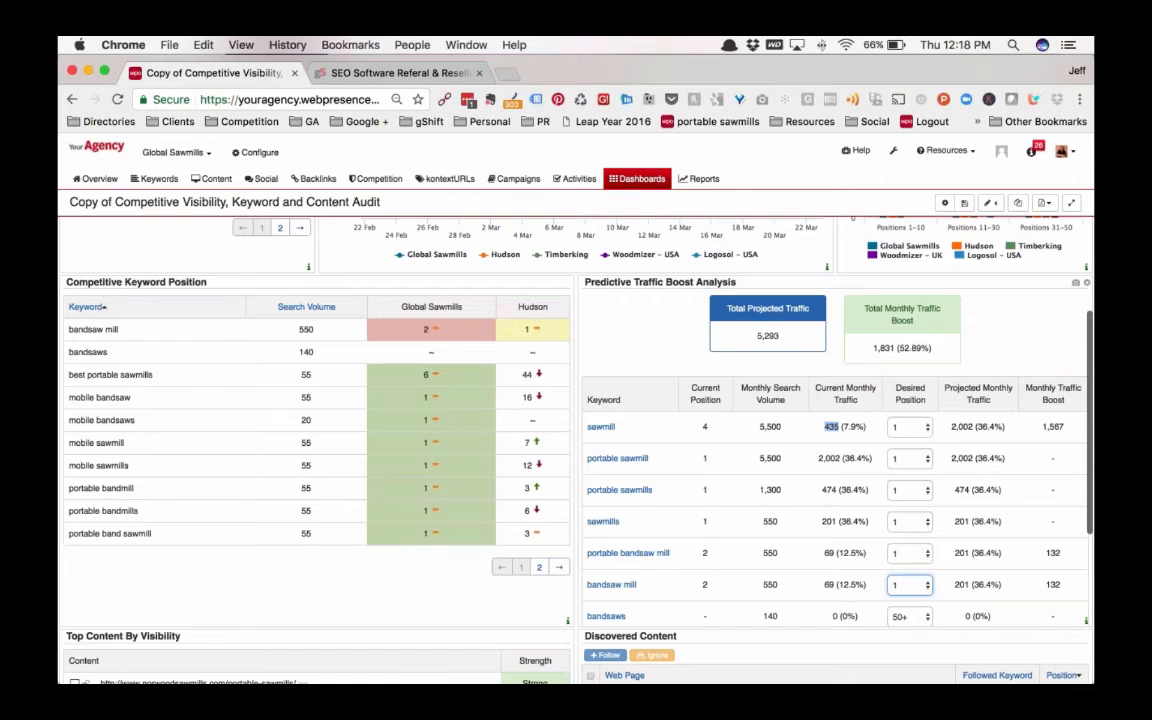
pyautogui.scroll(1, 793, 340)
pyautogui.scroll(1, 793, 340)
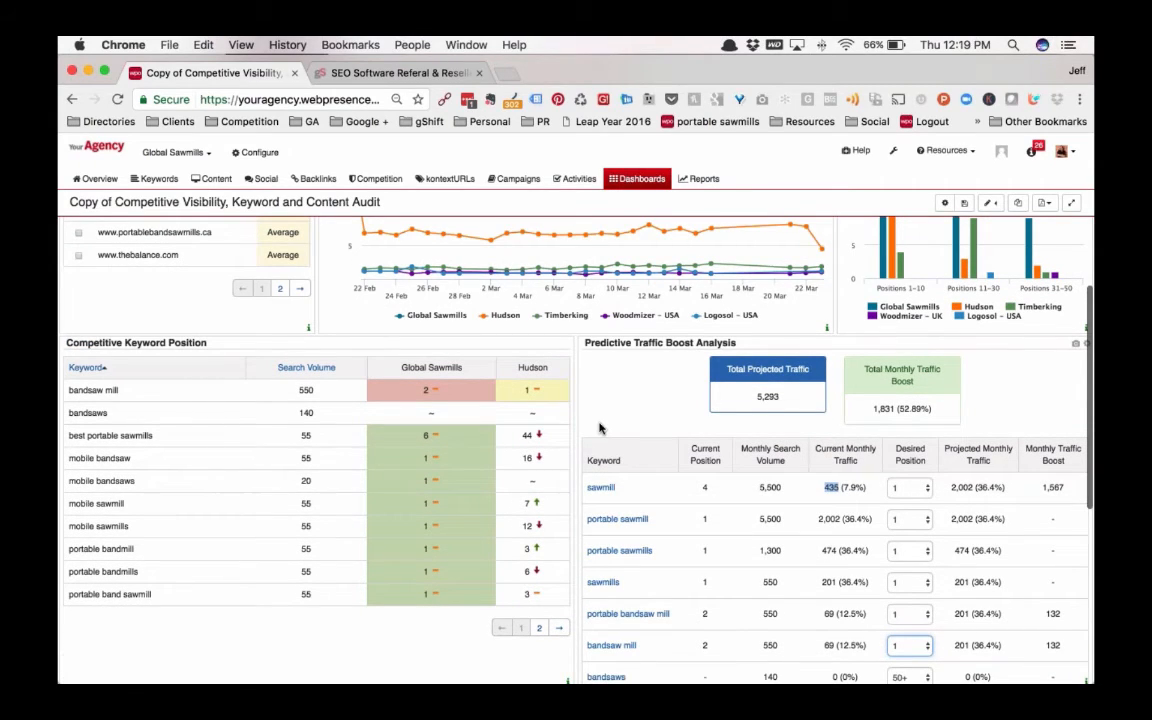
# Set the Discovered Content beacon's content type to Analytics and update the beacon
pyautogui.scroll(-10, 578, 460)
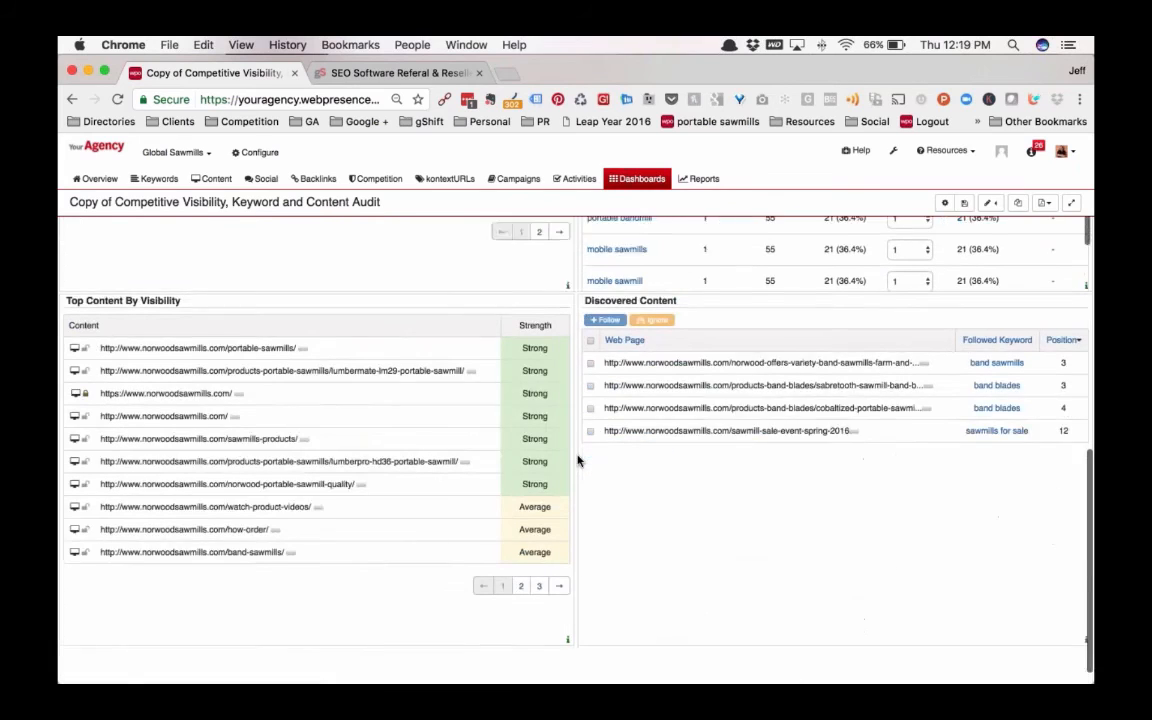
pyautogui.scroll(-1, 578, 460)
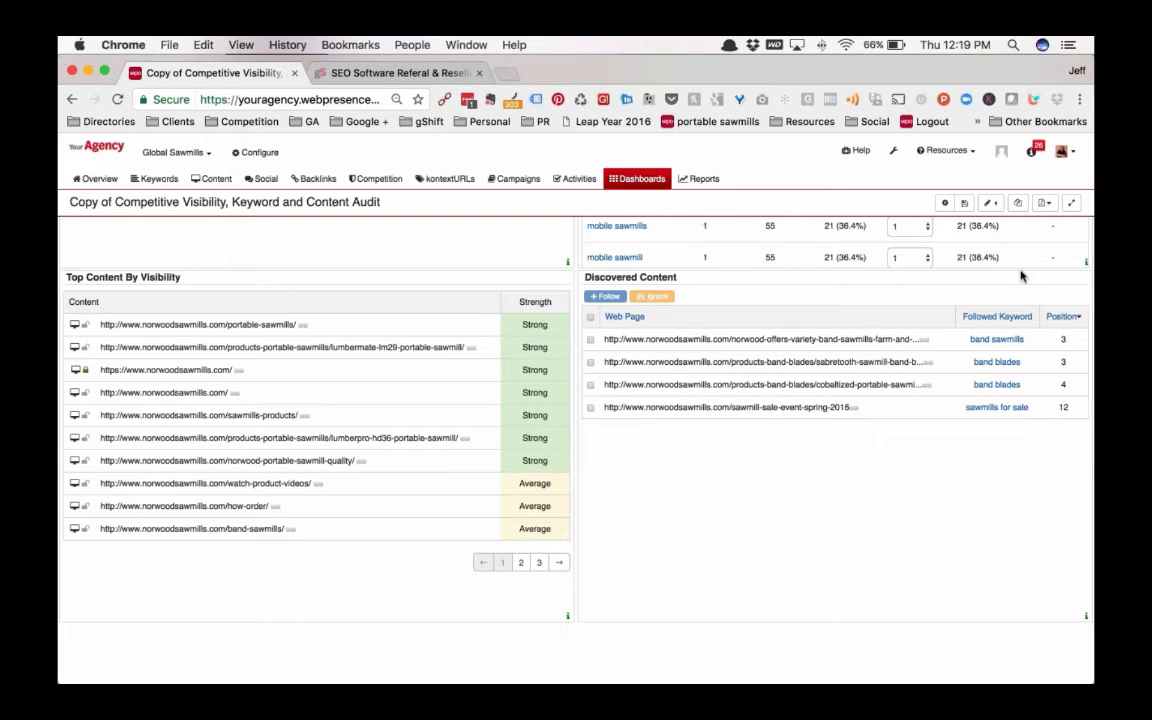
pyautogui.moveTo(1044, 279)
pyautogui.click(1086, 279)
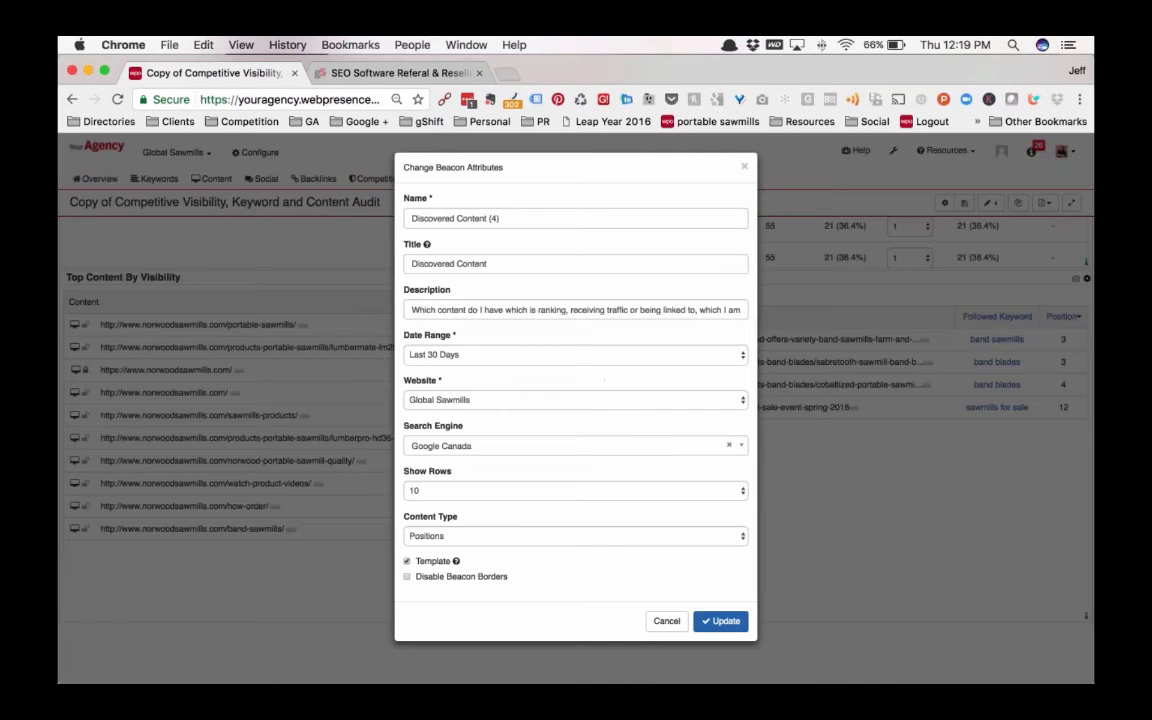
pyautogui.click(743, 536)
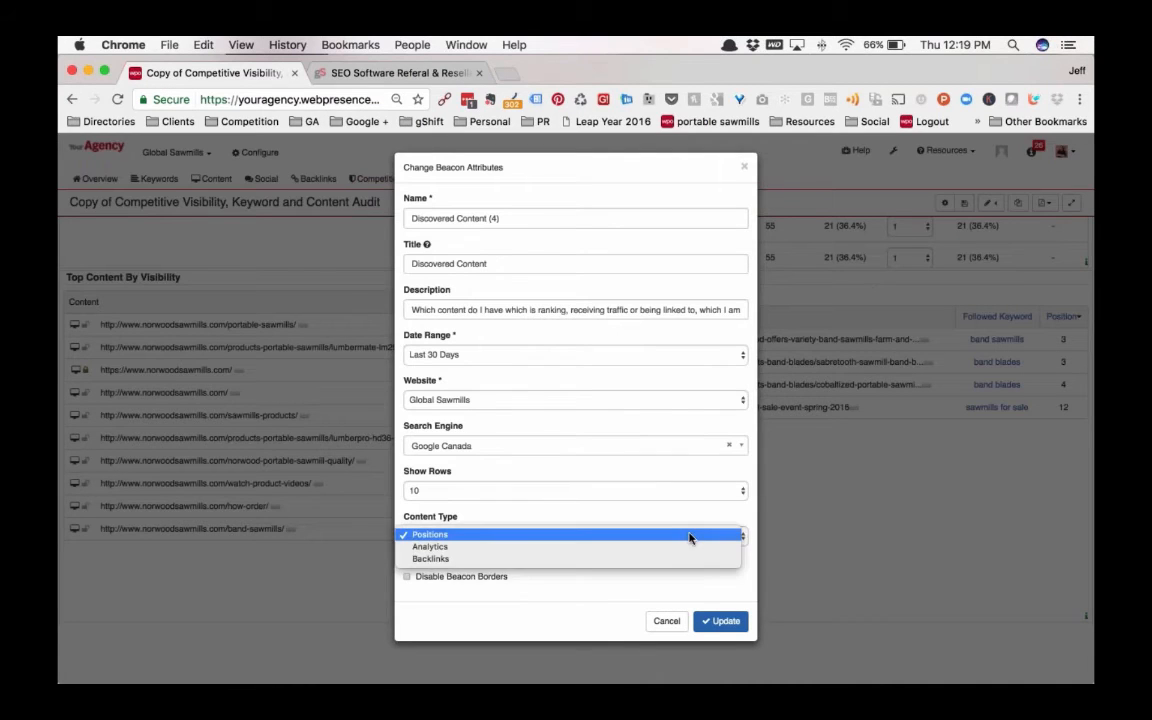
pyautogui.click(430, 549)
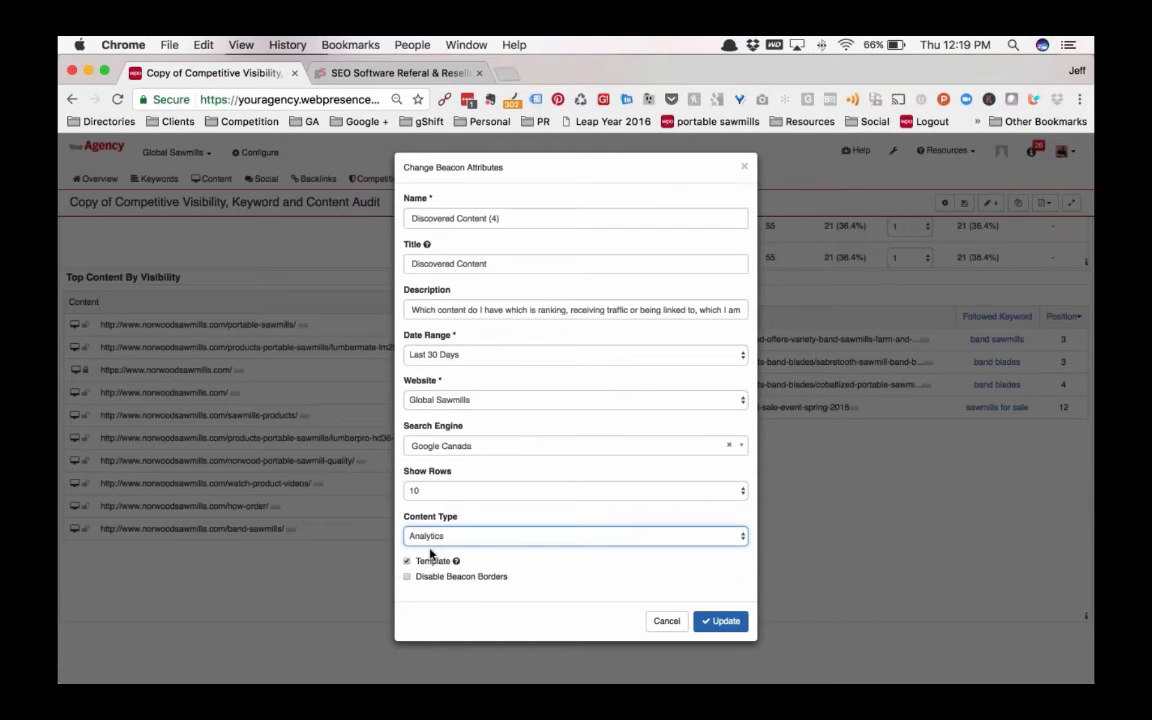
pyautogui.click(717, 622)
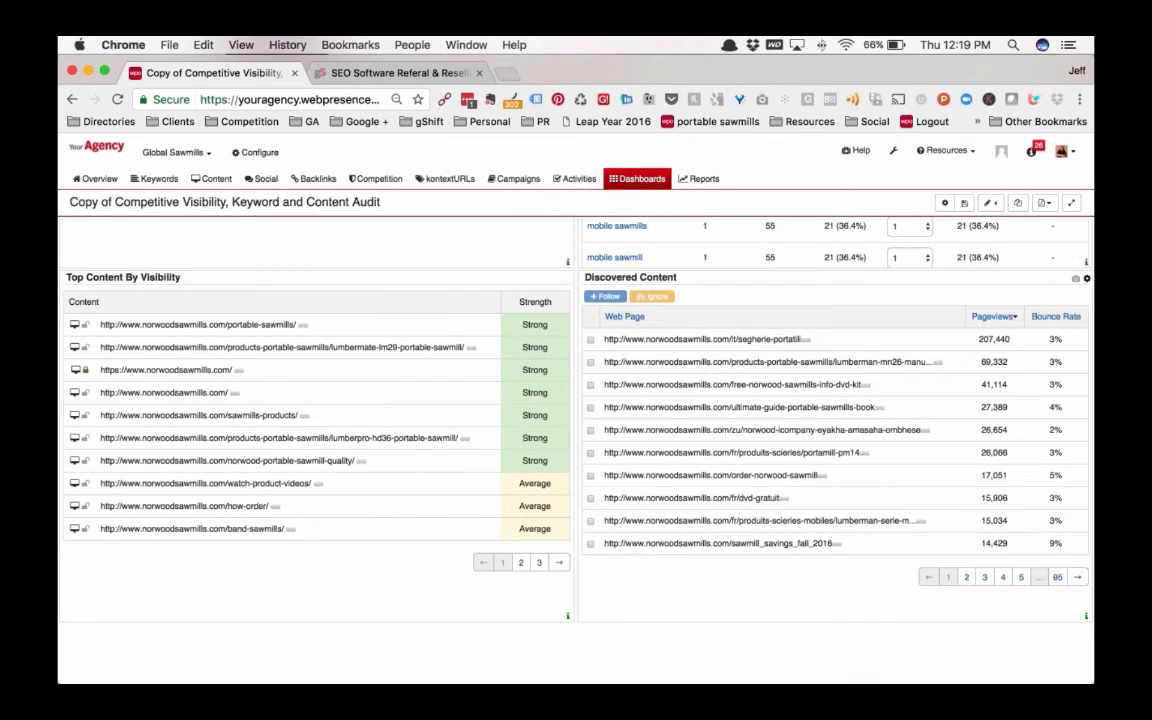
# Change the Discovered Content beacon's content type to Backlinks and update the beacon
pyautogui.click(1087, 279)
pyautogui.click(408, 538)
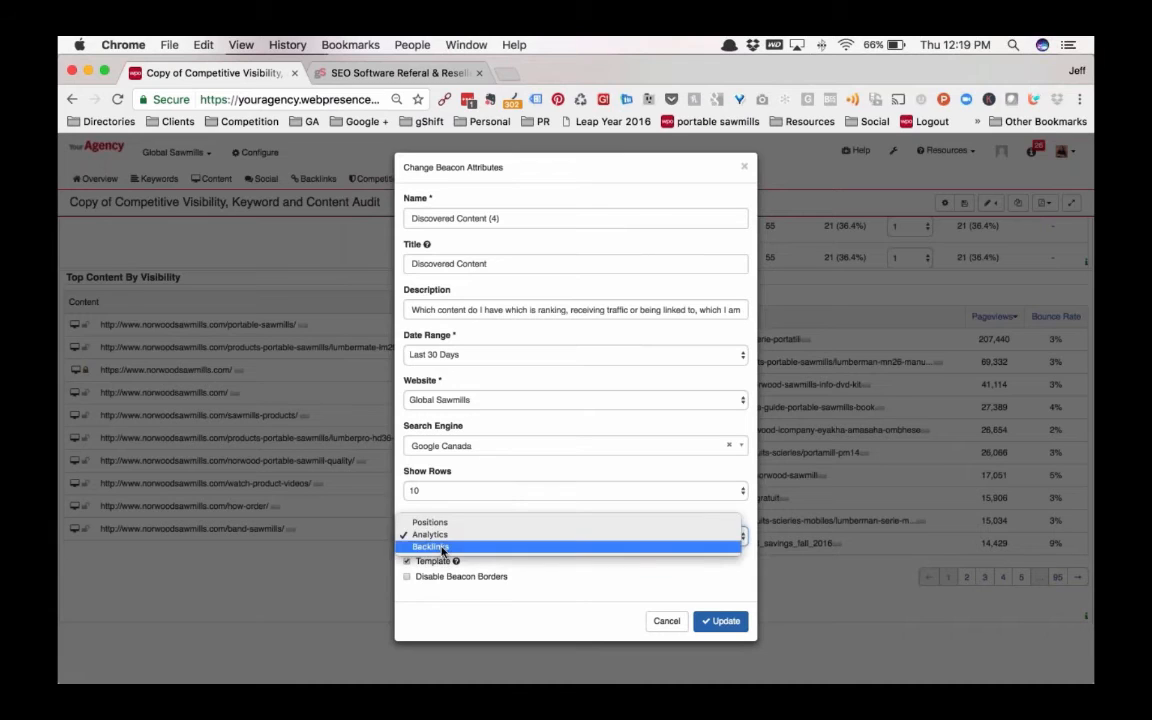
pyautogui.click(408, 545)
pyautogui.click(720, 621)
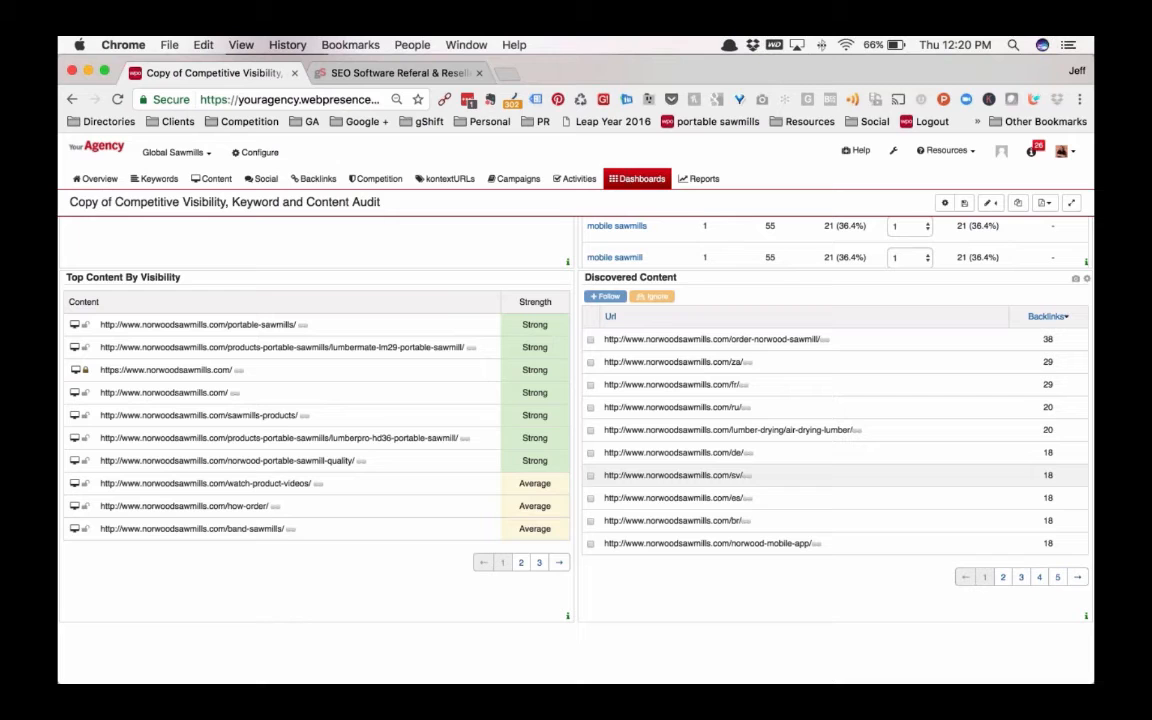
# Remove the introductory pre-sales audit description block above the beacons in the dashboard's edit mode, and exit edit mode
pyautogui.scroll(-3, 582, 268)
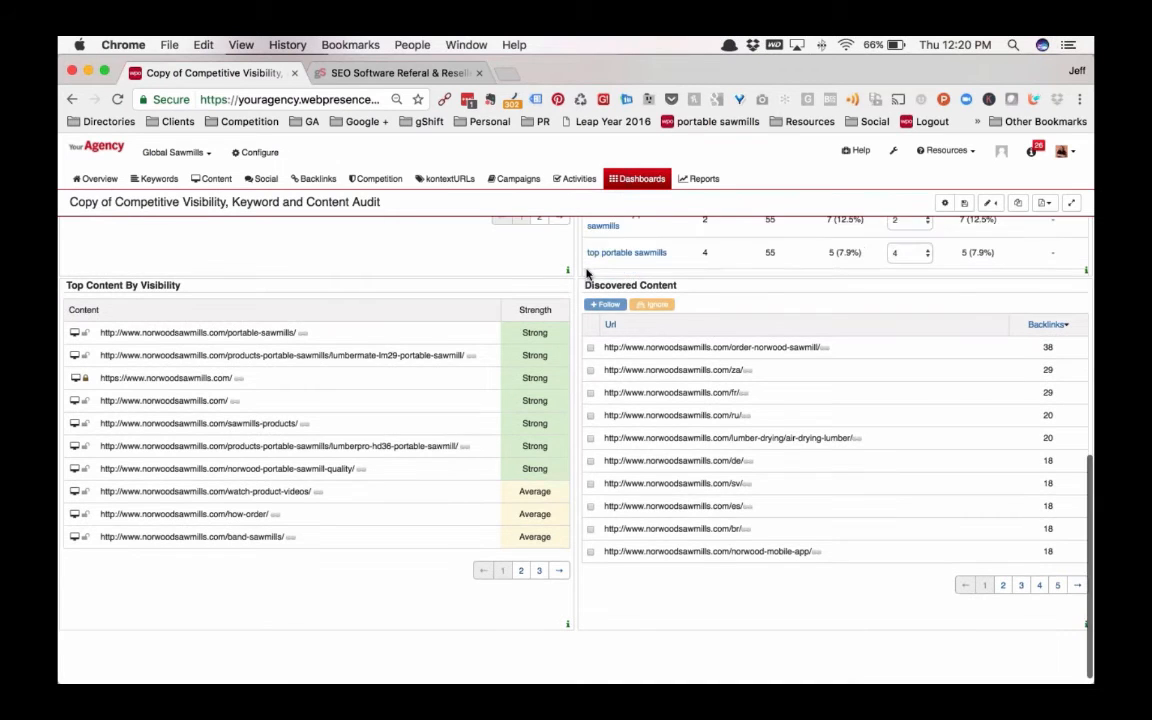
pyautogui.scroll(10, 578, 270)
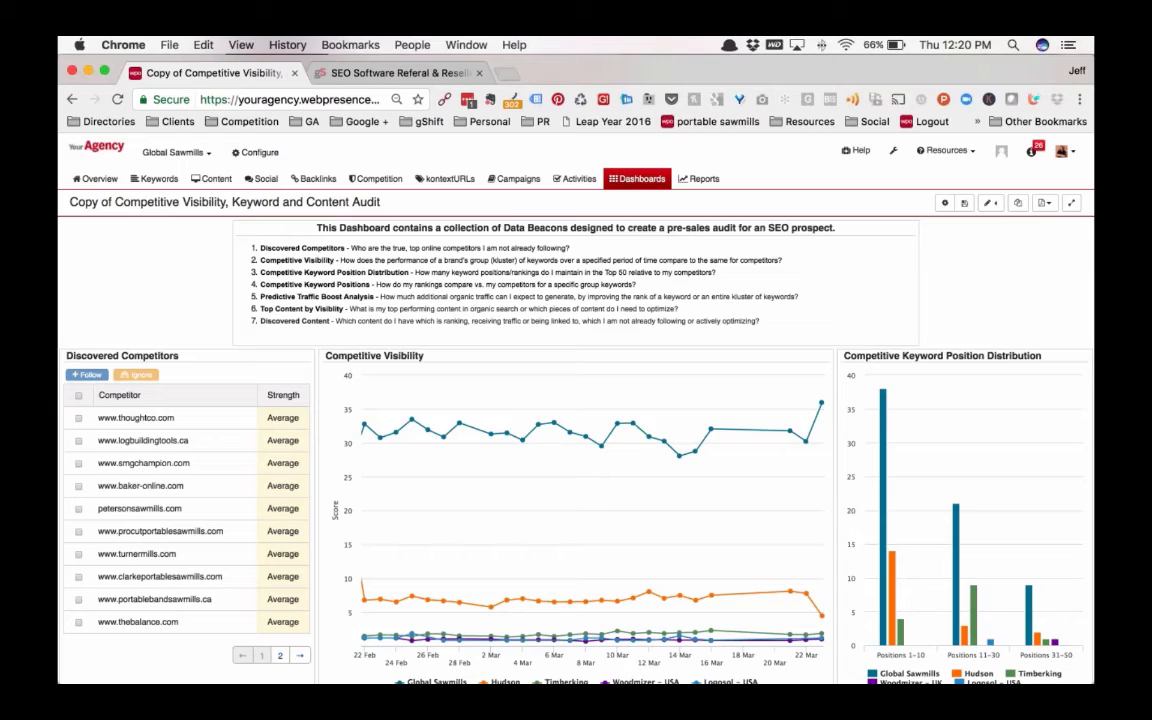
pyautogui.click(989, 203)
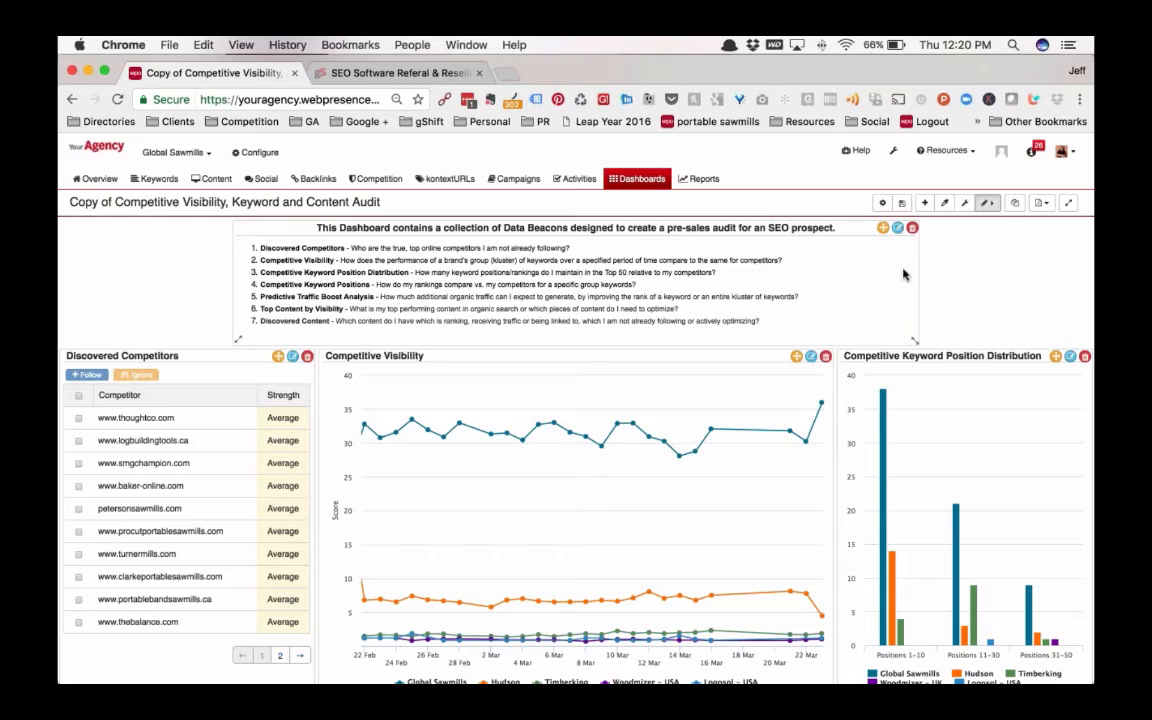
pyautogui.click(869, 227)
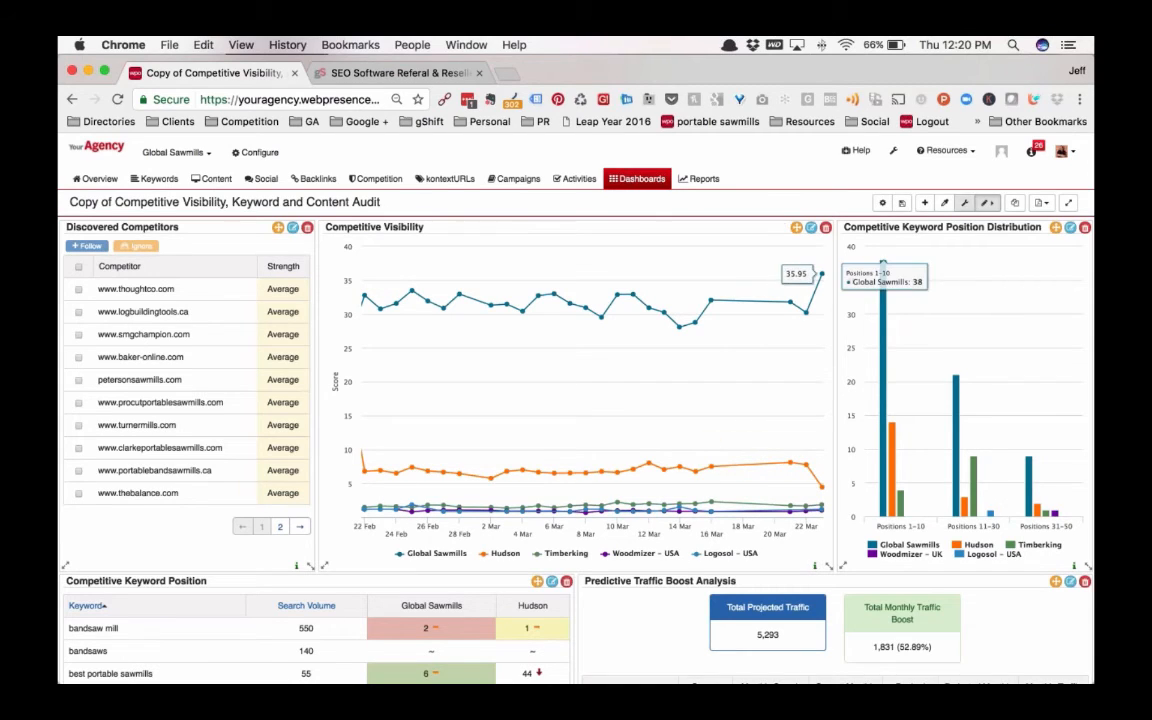
pyautogui.click(990, 206)
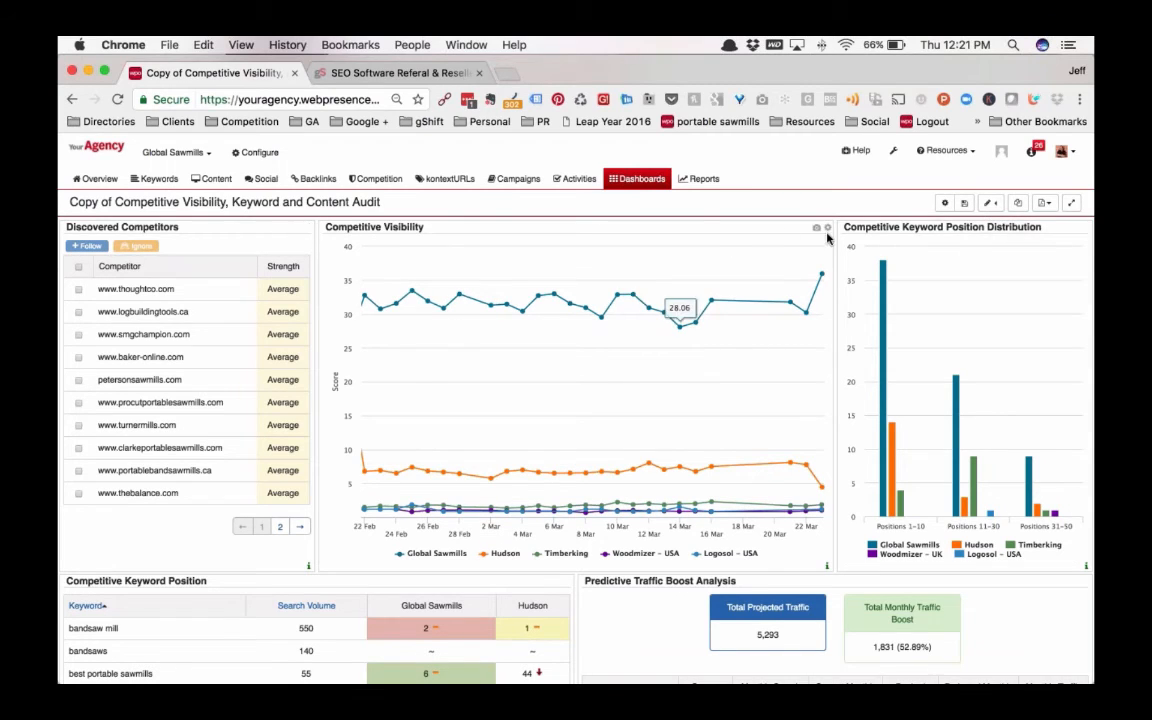
# Preview a snapshot of the Competitive Visibility beacon, close it, and display the dashboard's PDF export options
pyautogui.click(827, 228)
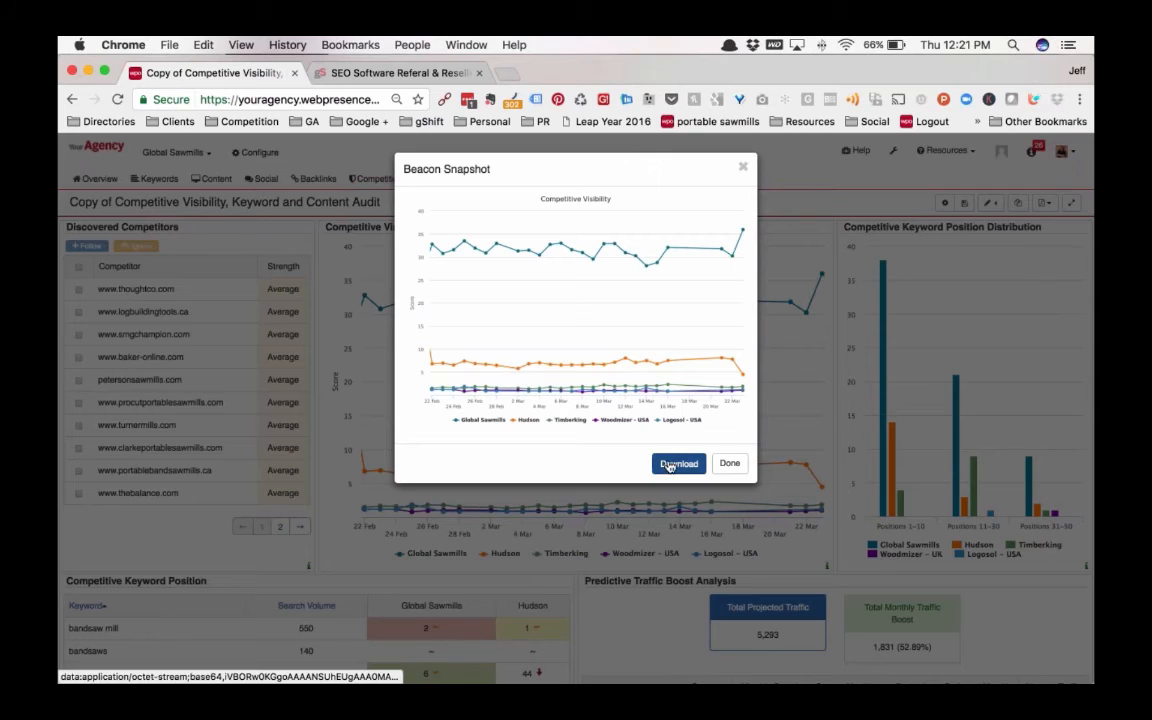
pyautogui.click(742, 167)
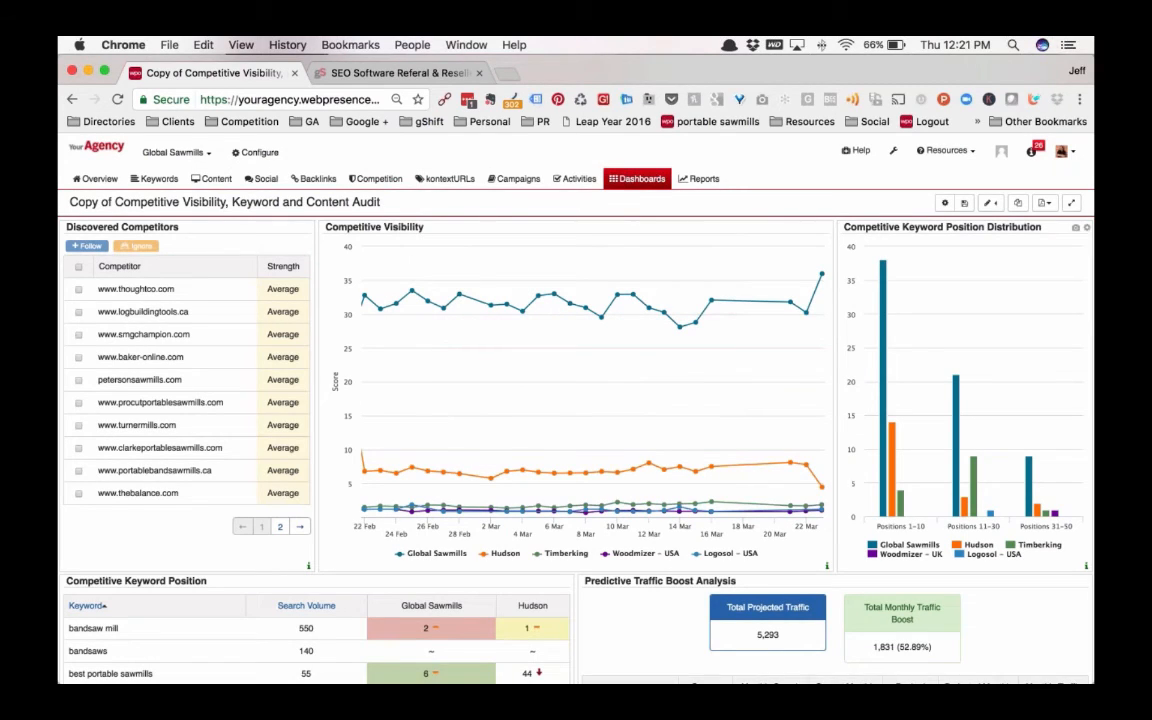
pyautogui.click(1043, 203)
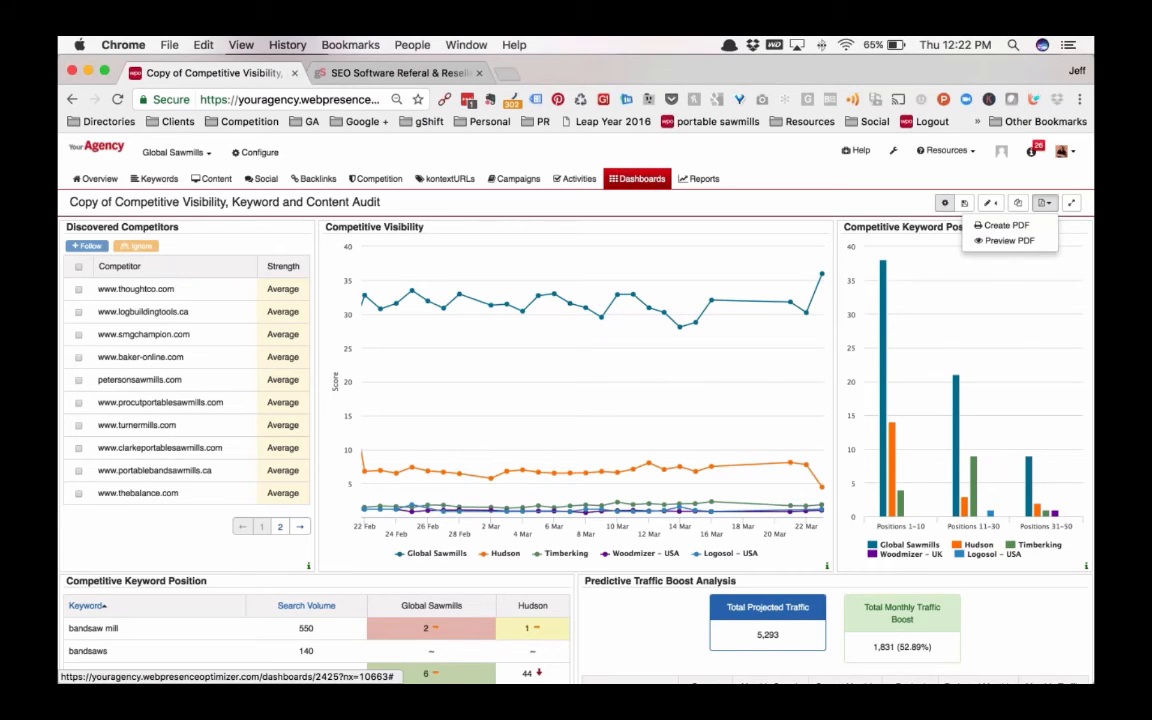
# Switch to the suspended gShift SEO software referral and reseller partners page and reload it
pyautogui.click(380, 74)
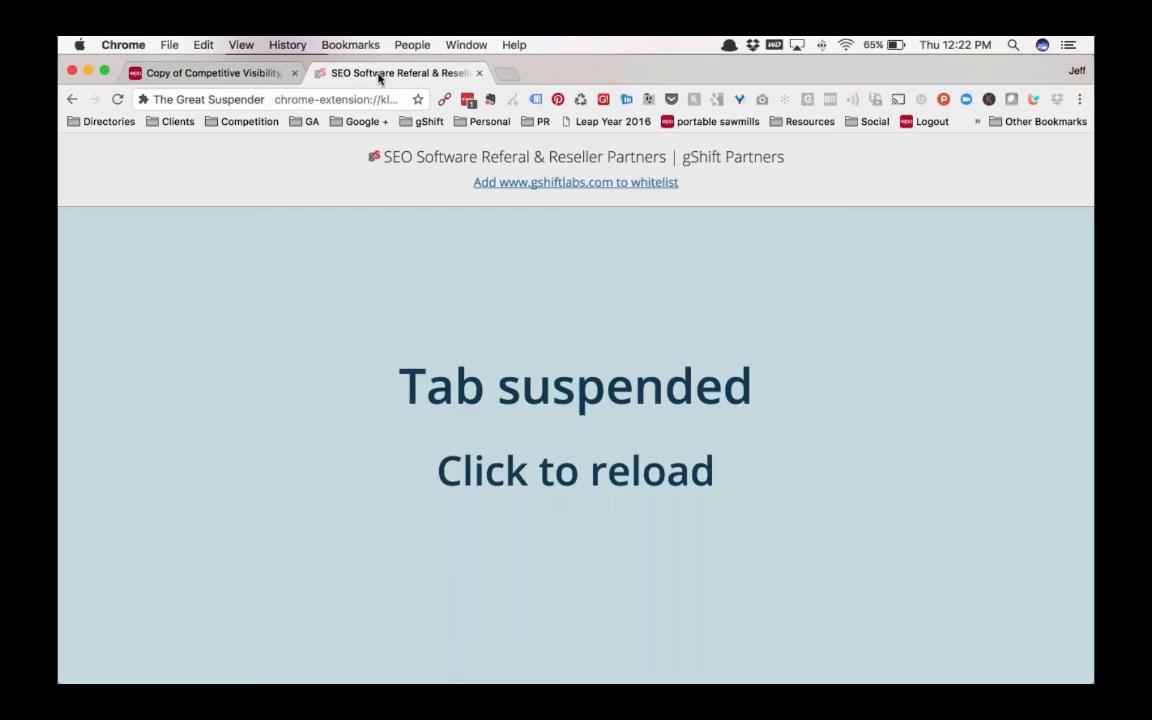
pyautogui.click(513, 312)
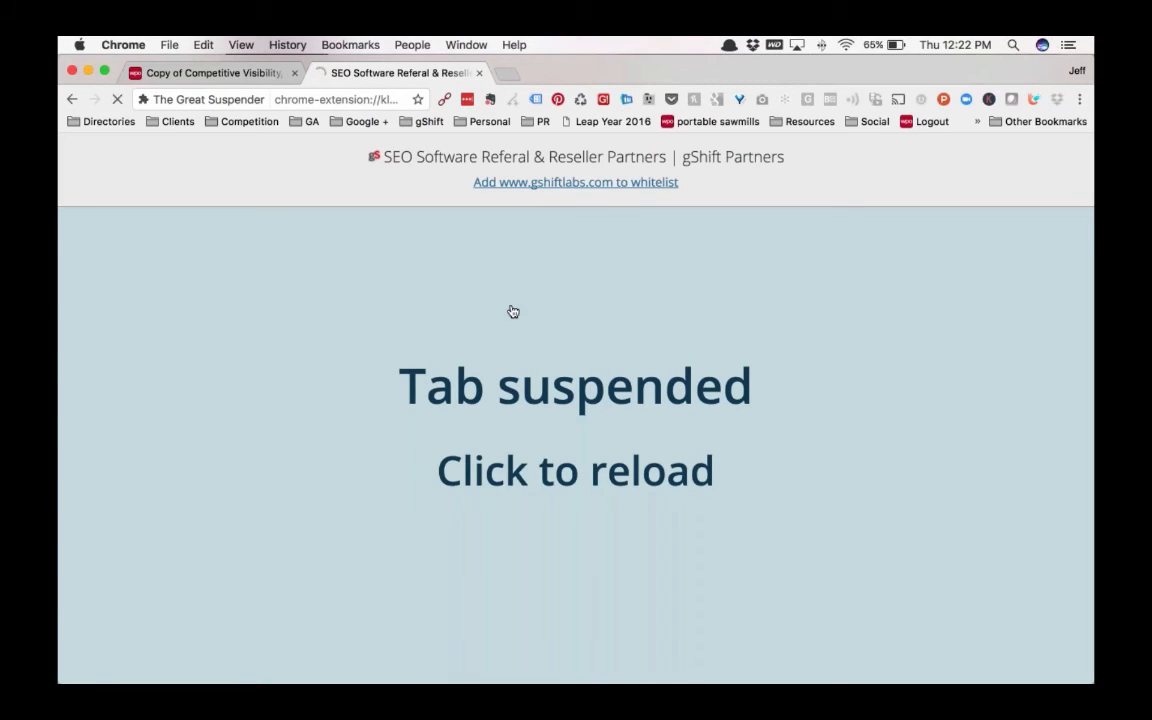